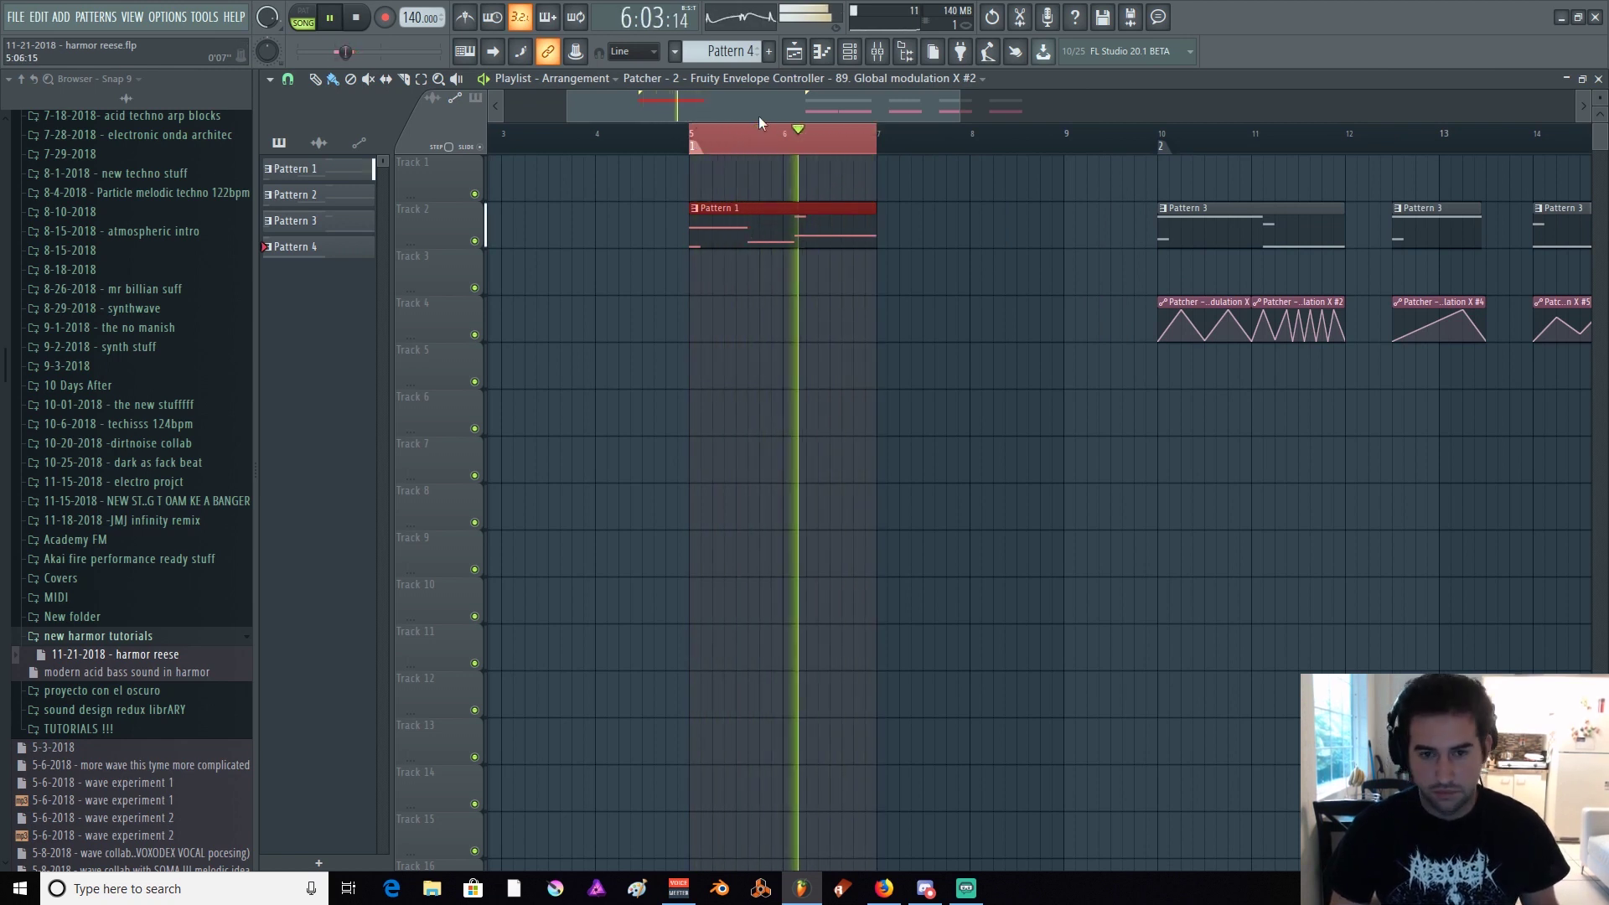
Stop the looped playback at bar 5 and play the arrangement from bar 10 through the Pattern 4 clip
scroll(759, 117, down, 2)
key(space)
drag(840, 139, 721, 134)
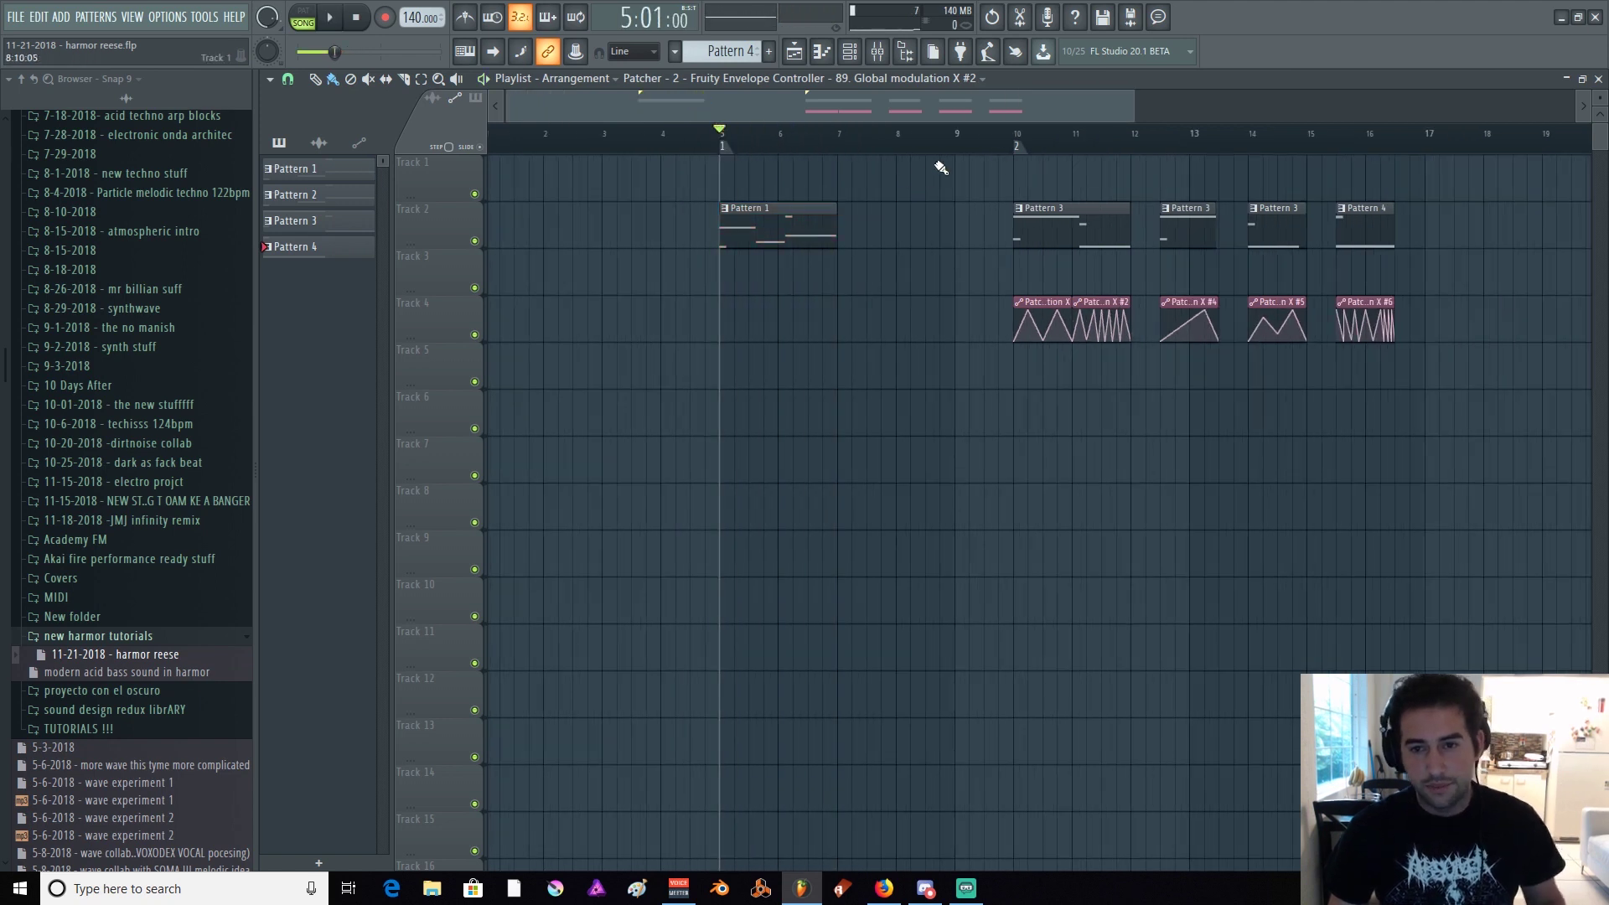
click(1015, 134)
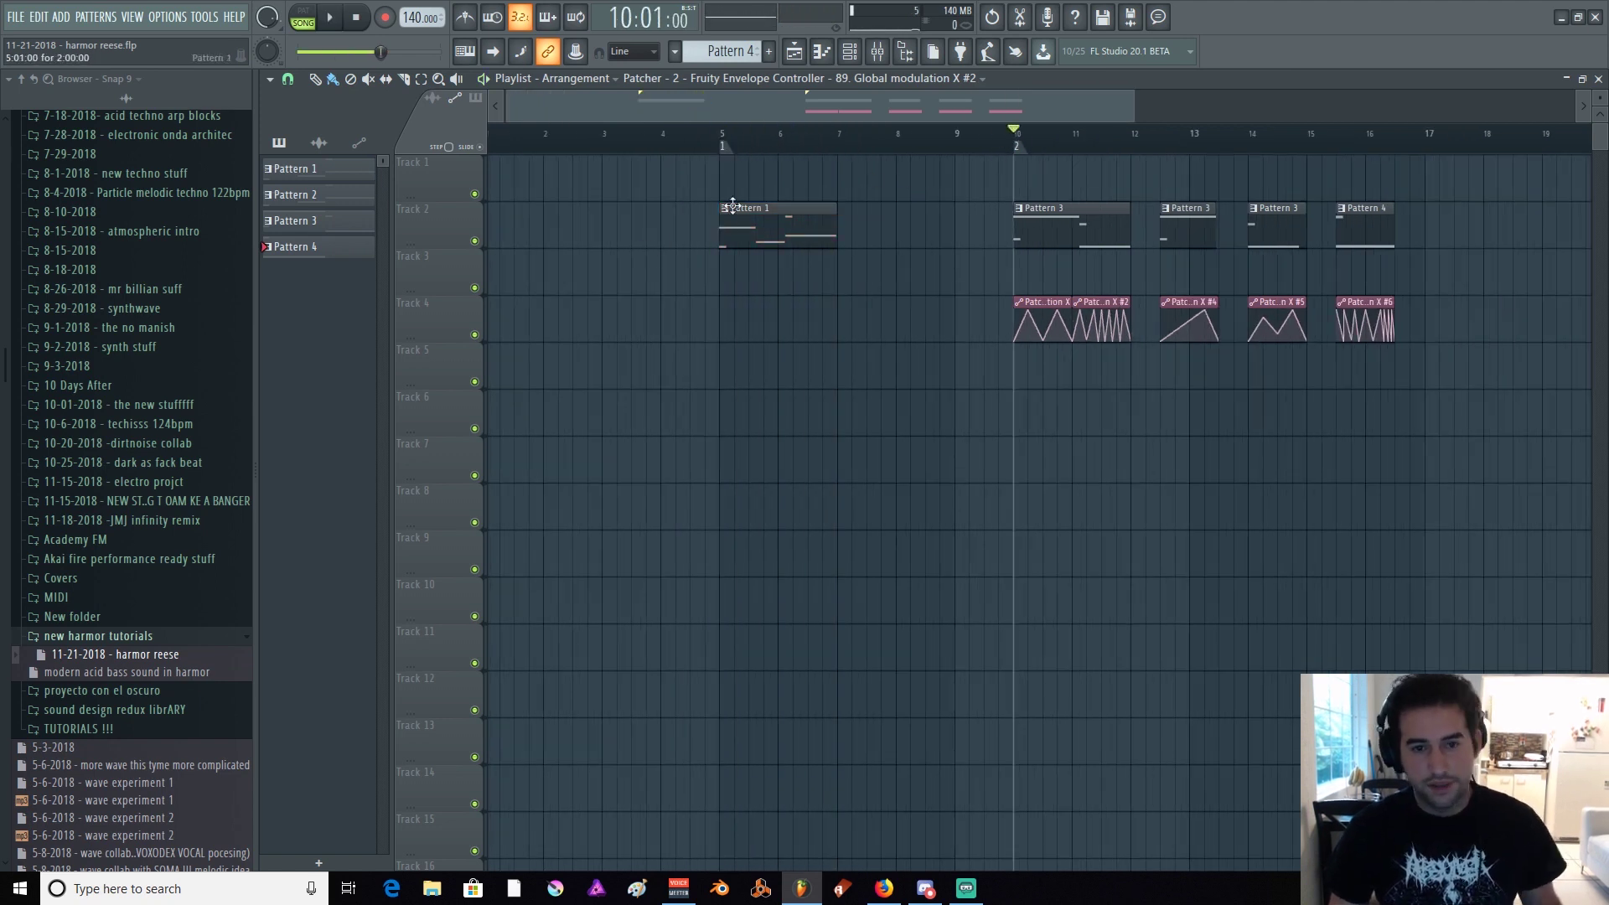
scroll(997, 134, up, 1)
key(space)
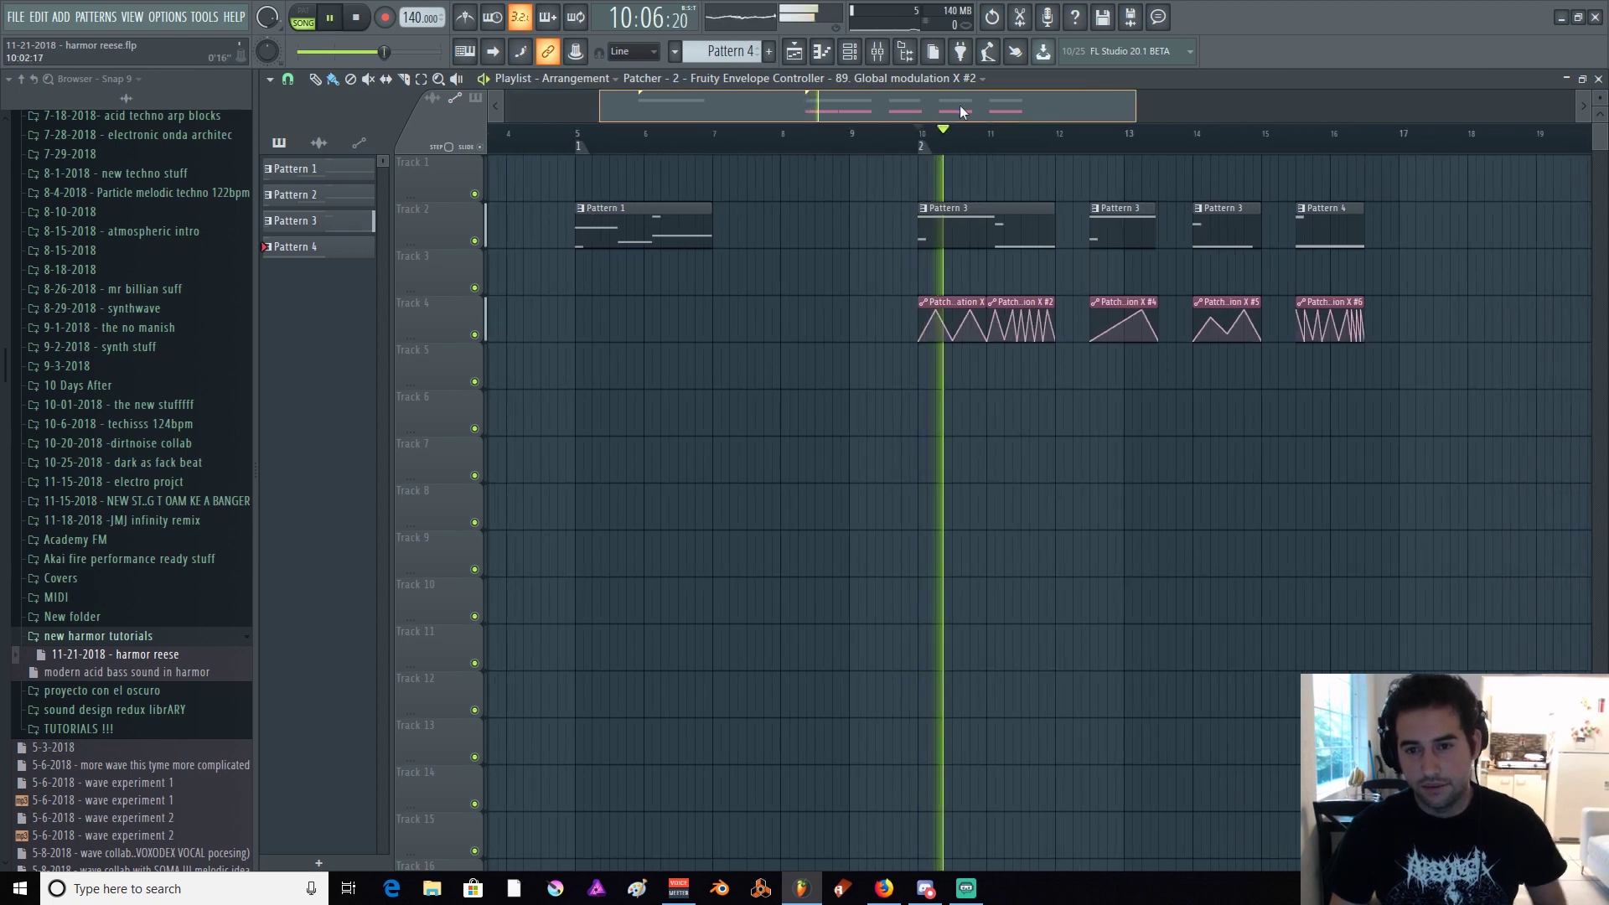
scroll(1006, 138, up, 3)
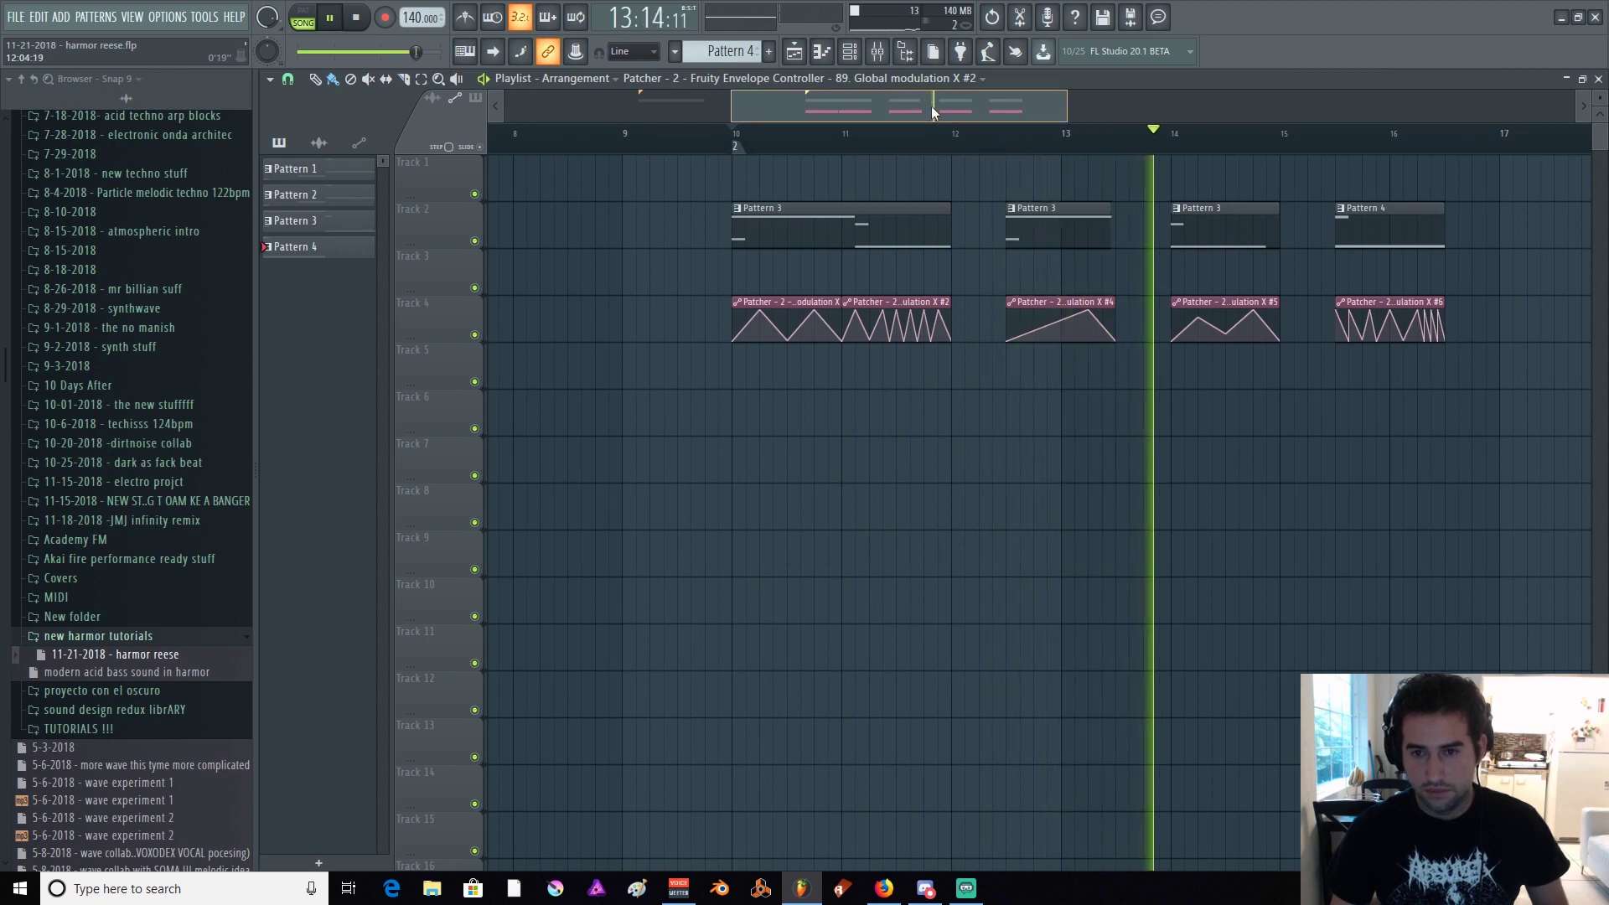
scroll(964, 109, down, 4)
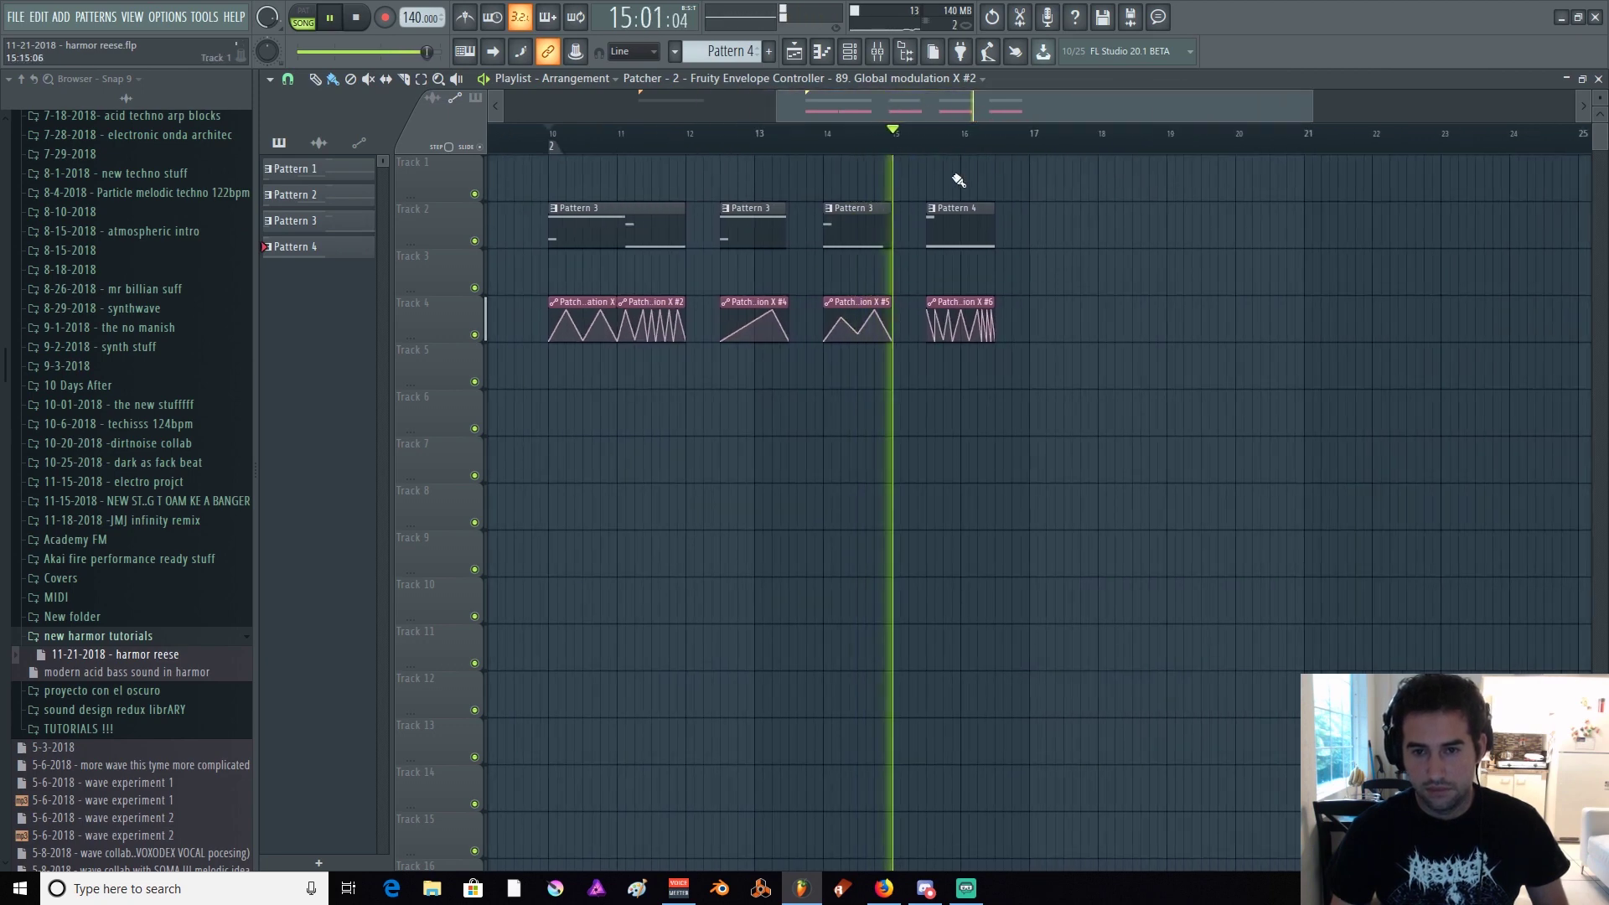
scroll(962, 153, up, 5)
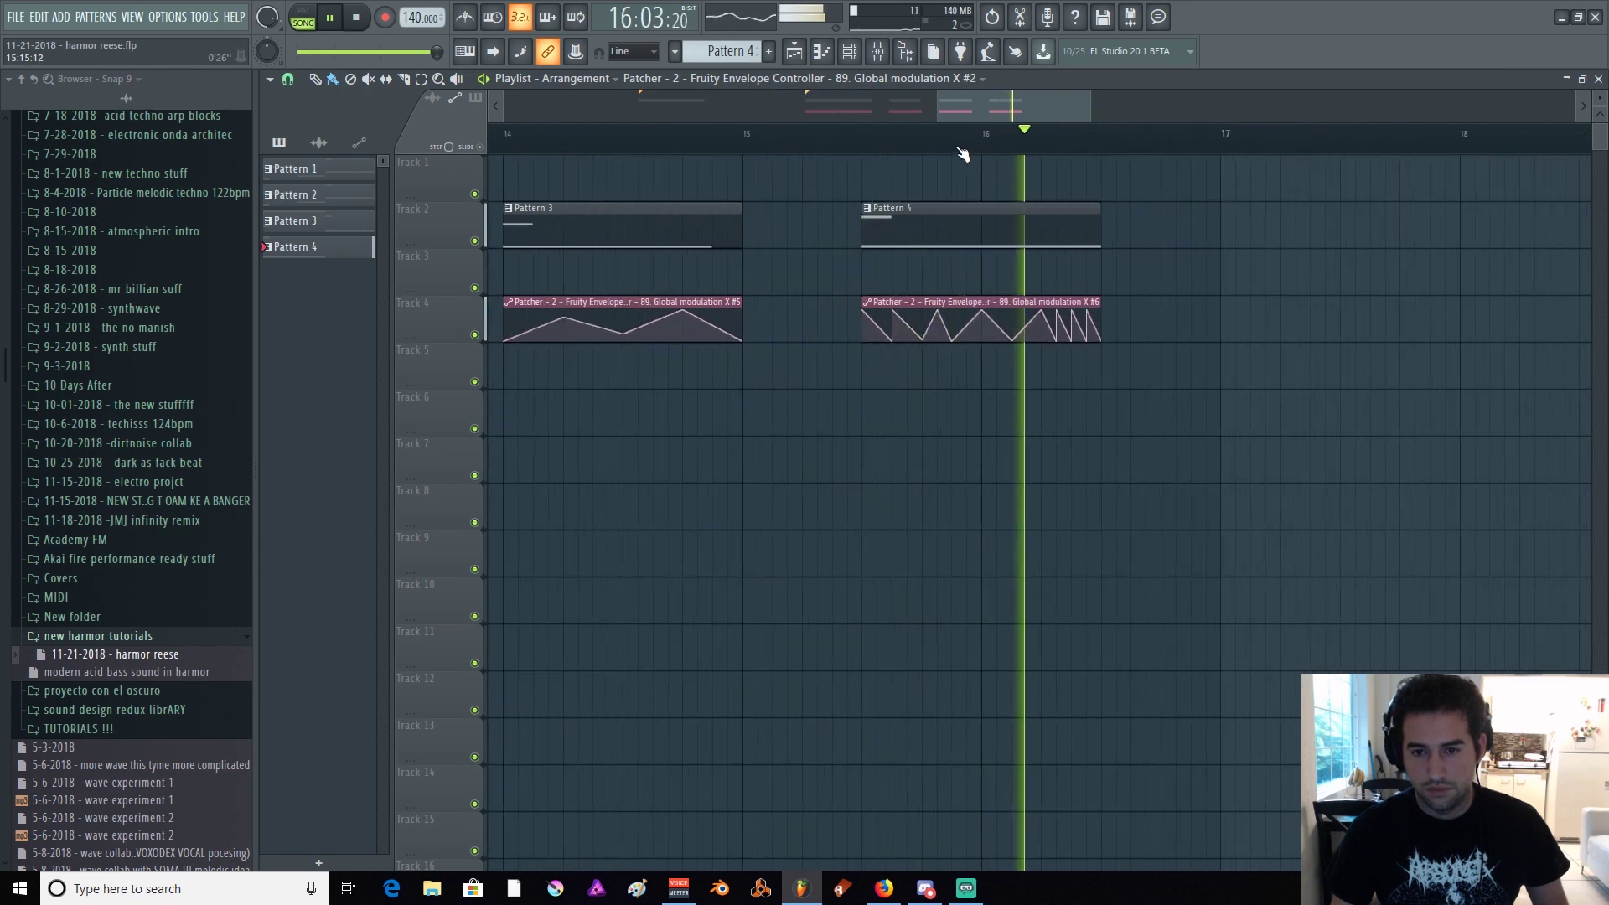
key(space)
scroll(968, 151, down, 2)
scroll(986, 109, down, 5)
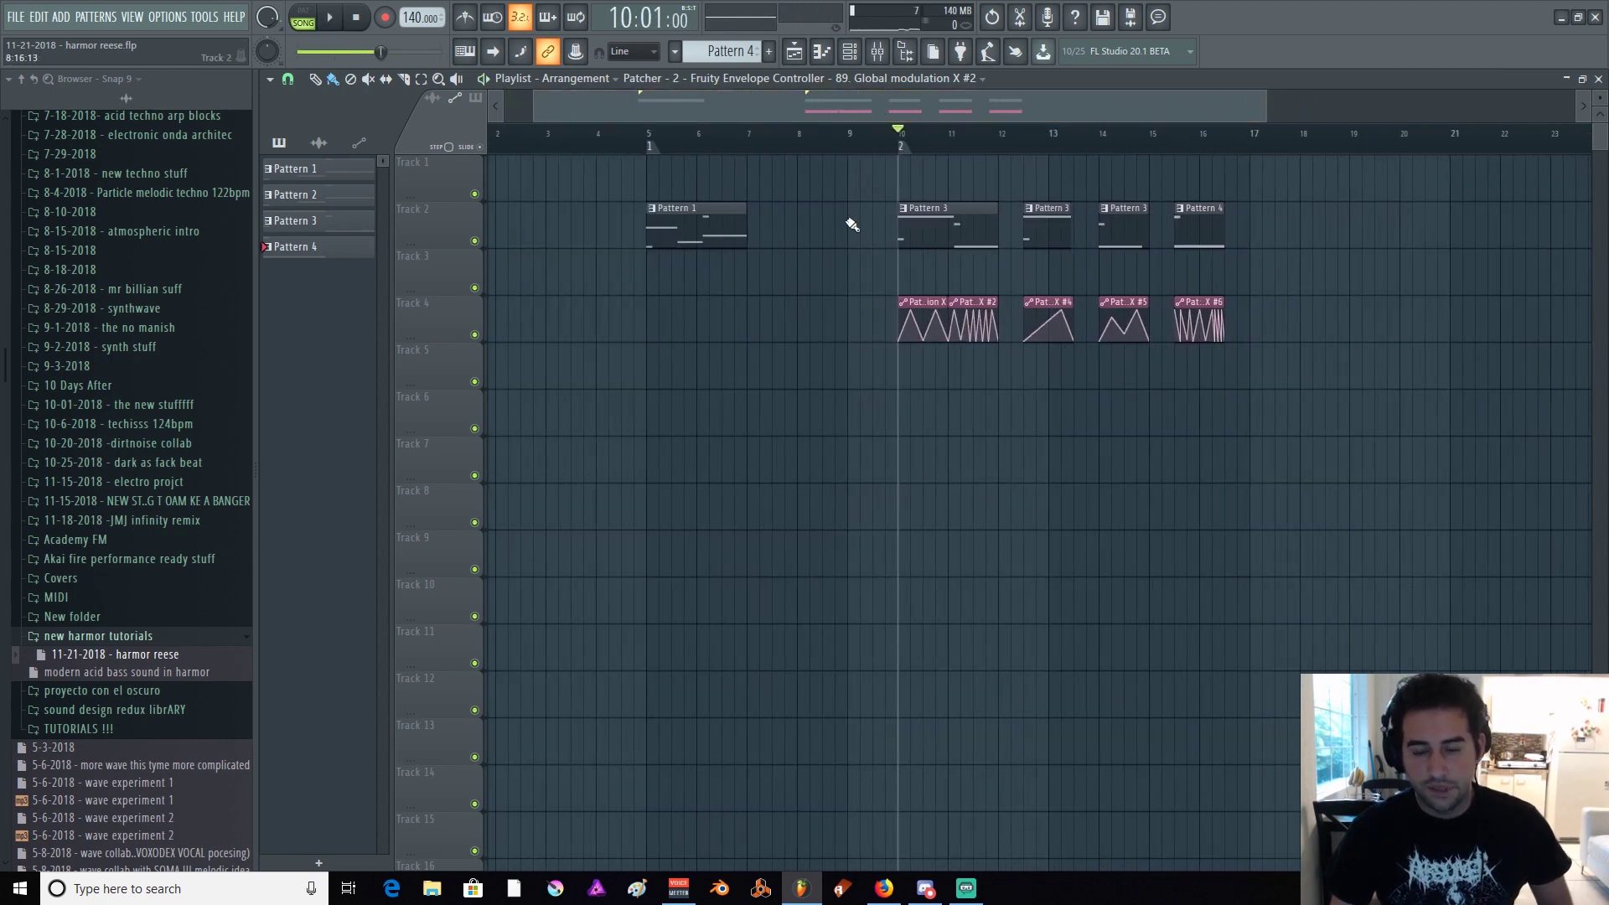
Add a Harmor channel to the channel rack and load its default type-a preset
click(849, 51)
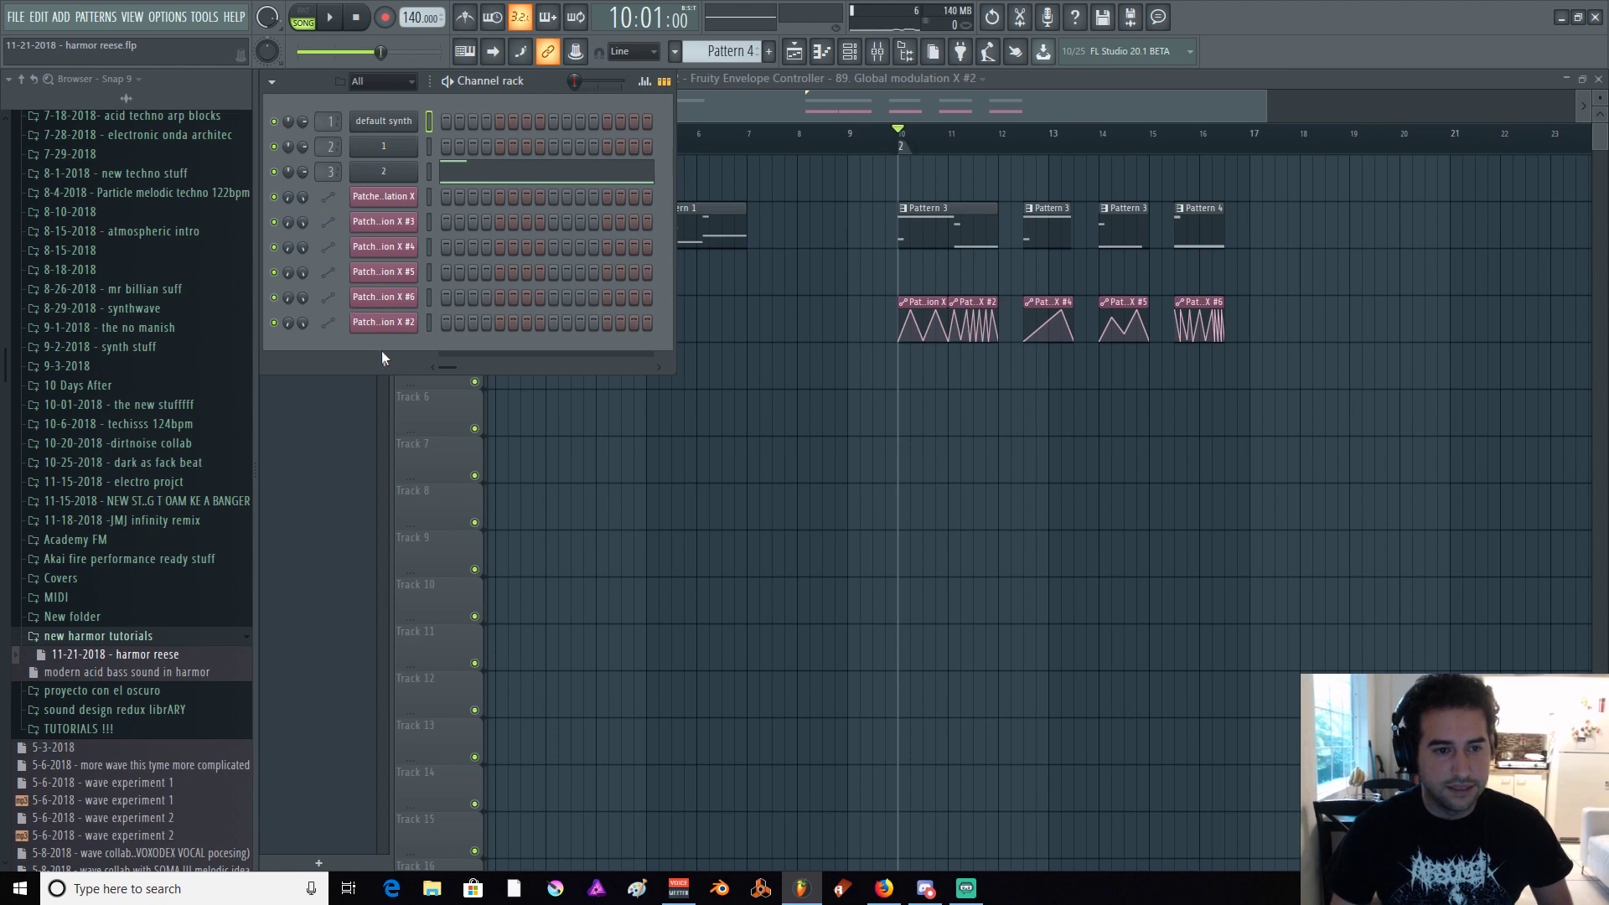
click(386, 363)
click(570, 35)
drag(608, 254, 683, 168)
right_click(1248, 159)
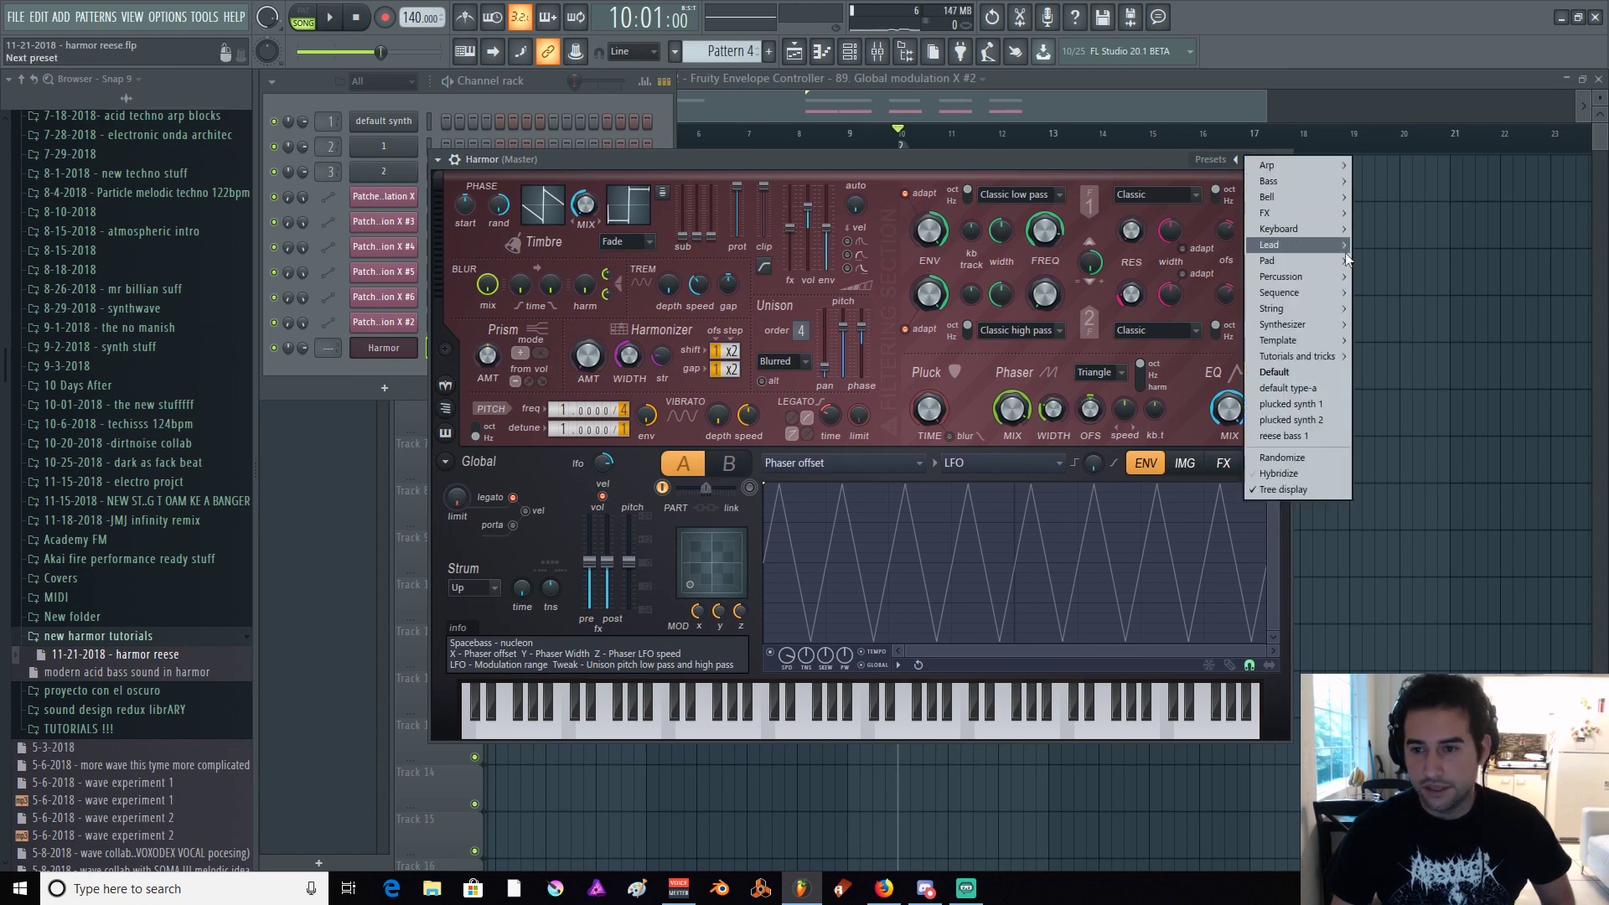
click(1323, 388)
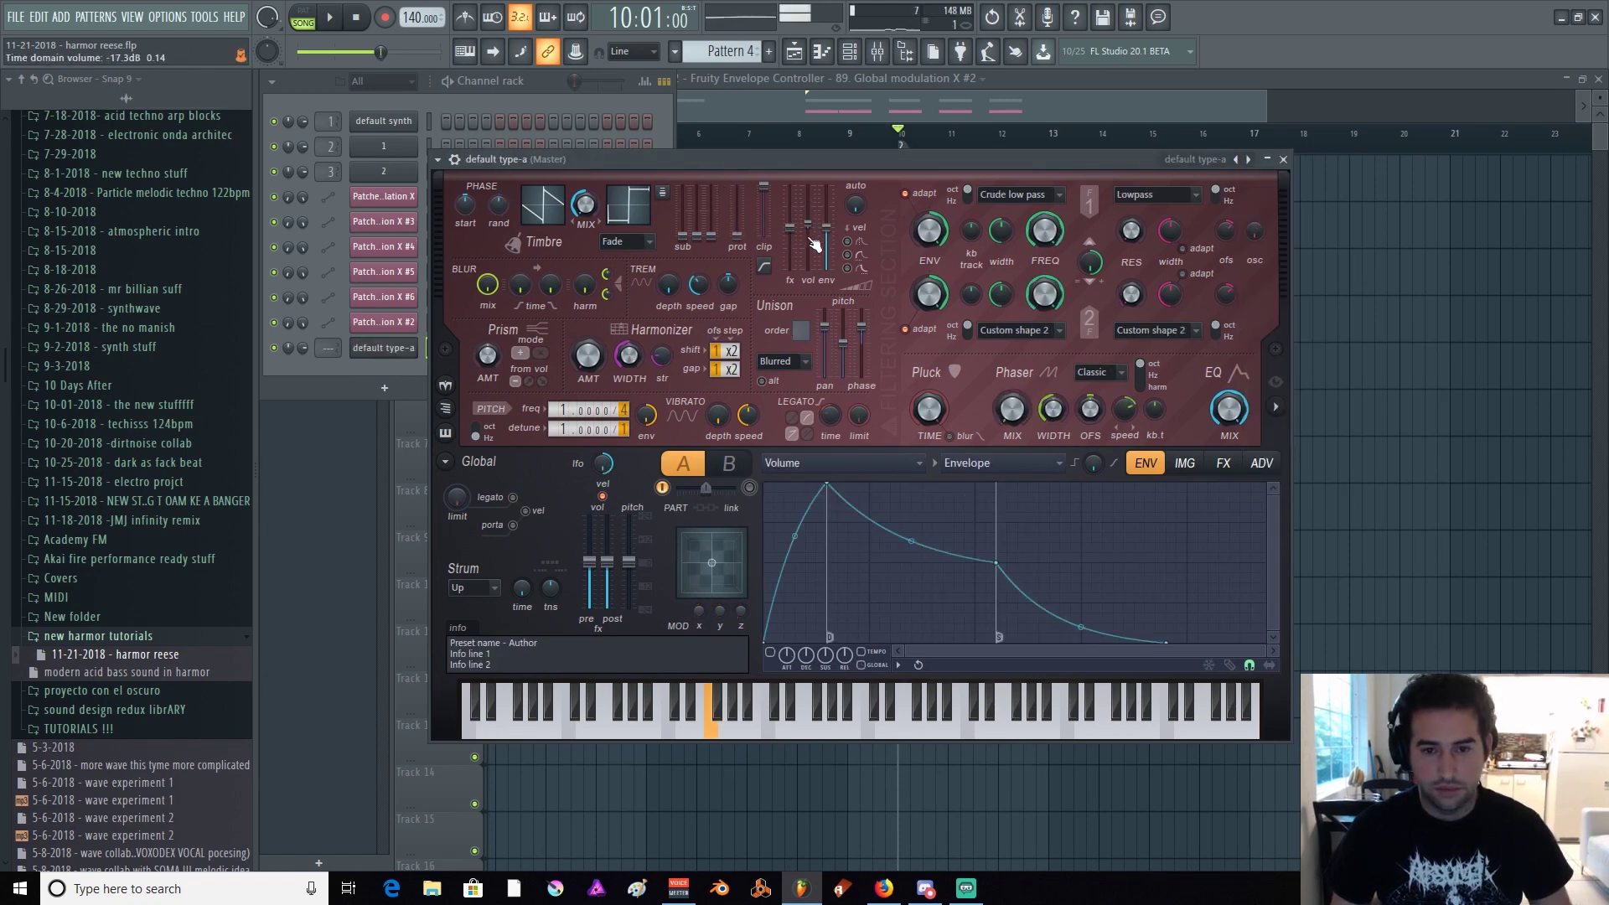
Route the new Harmor channel to mixer track 4 and bring its plugin window back up
click(456, 160)
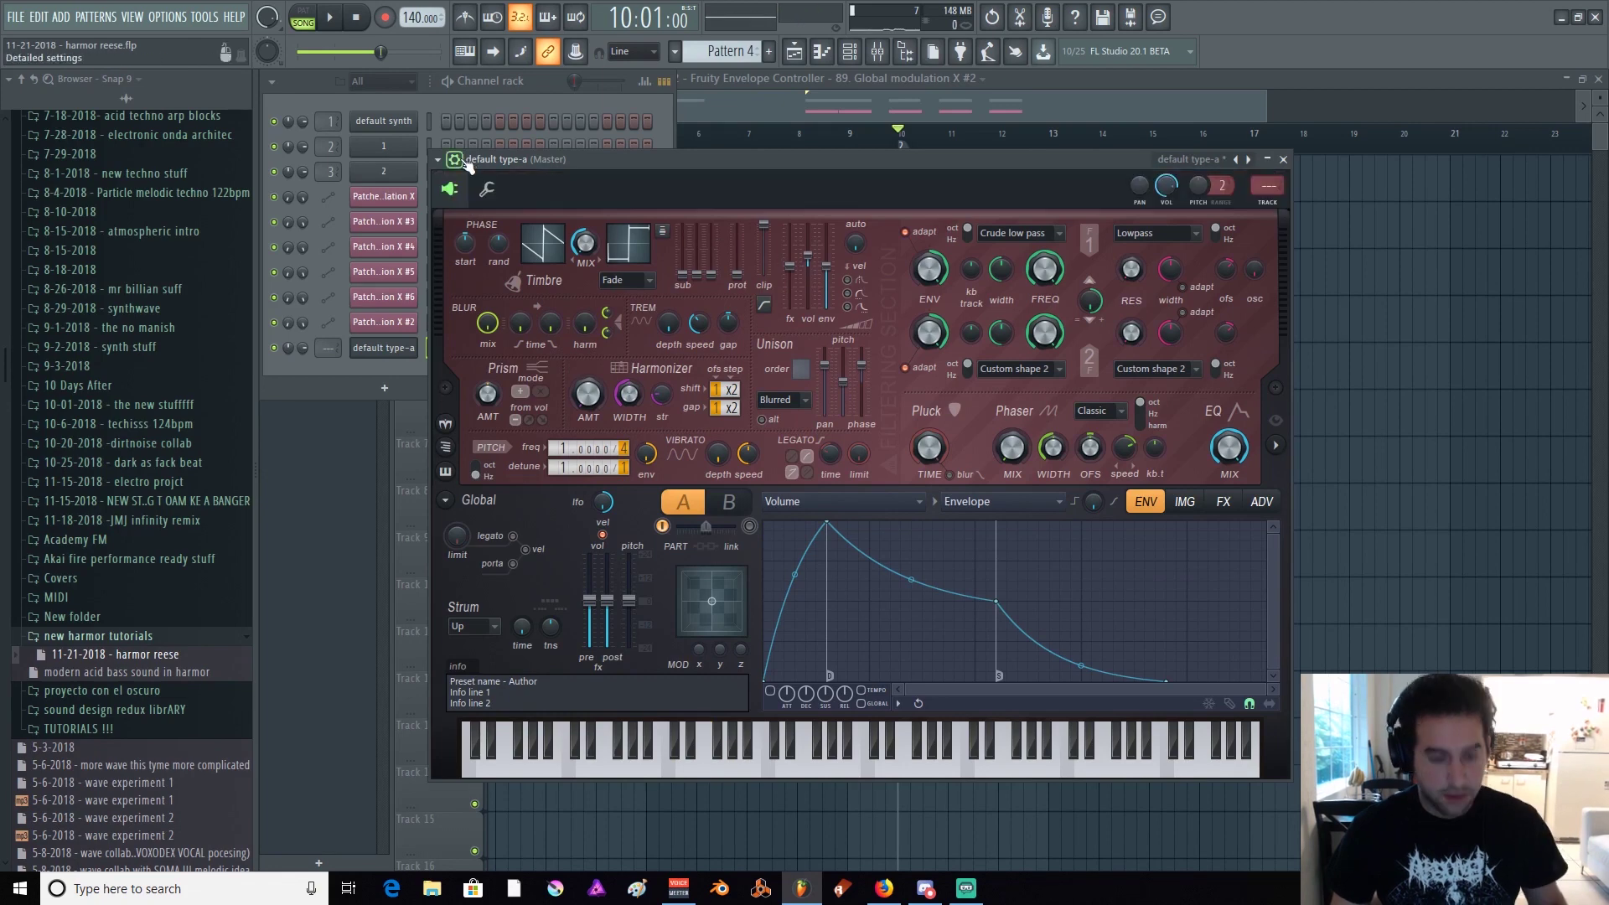
key(F9)
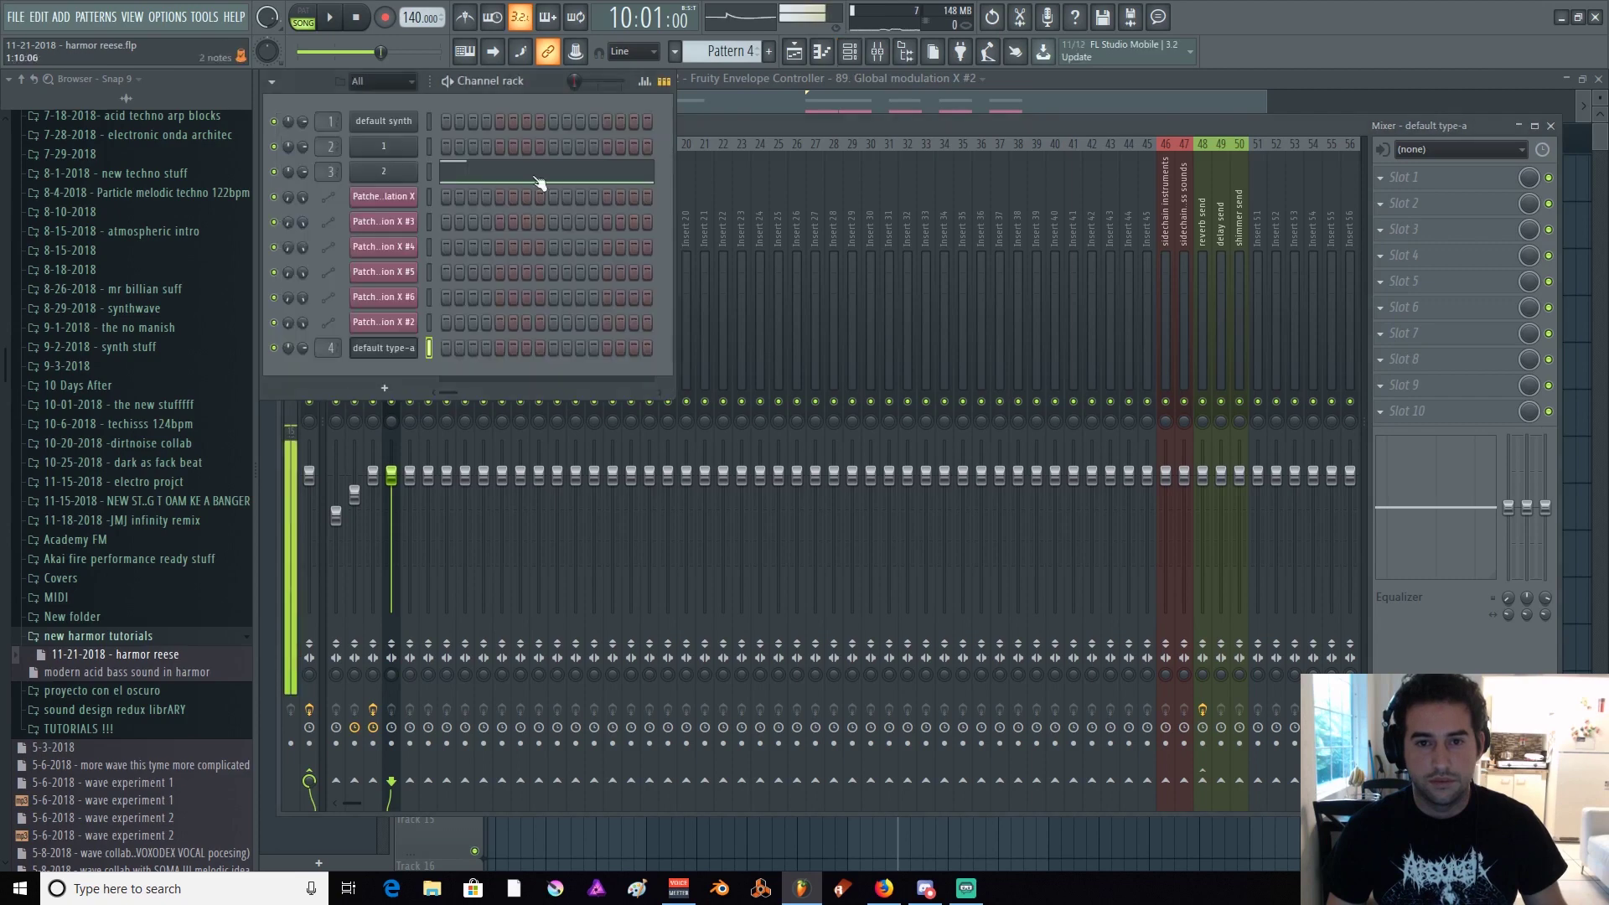
click(849, 51)
click(383, 348)
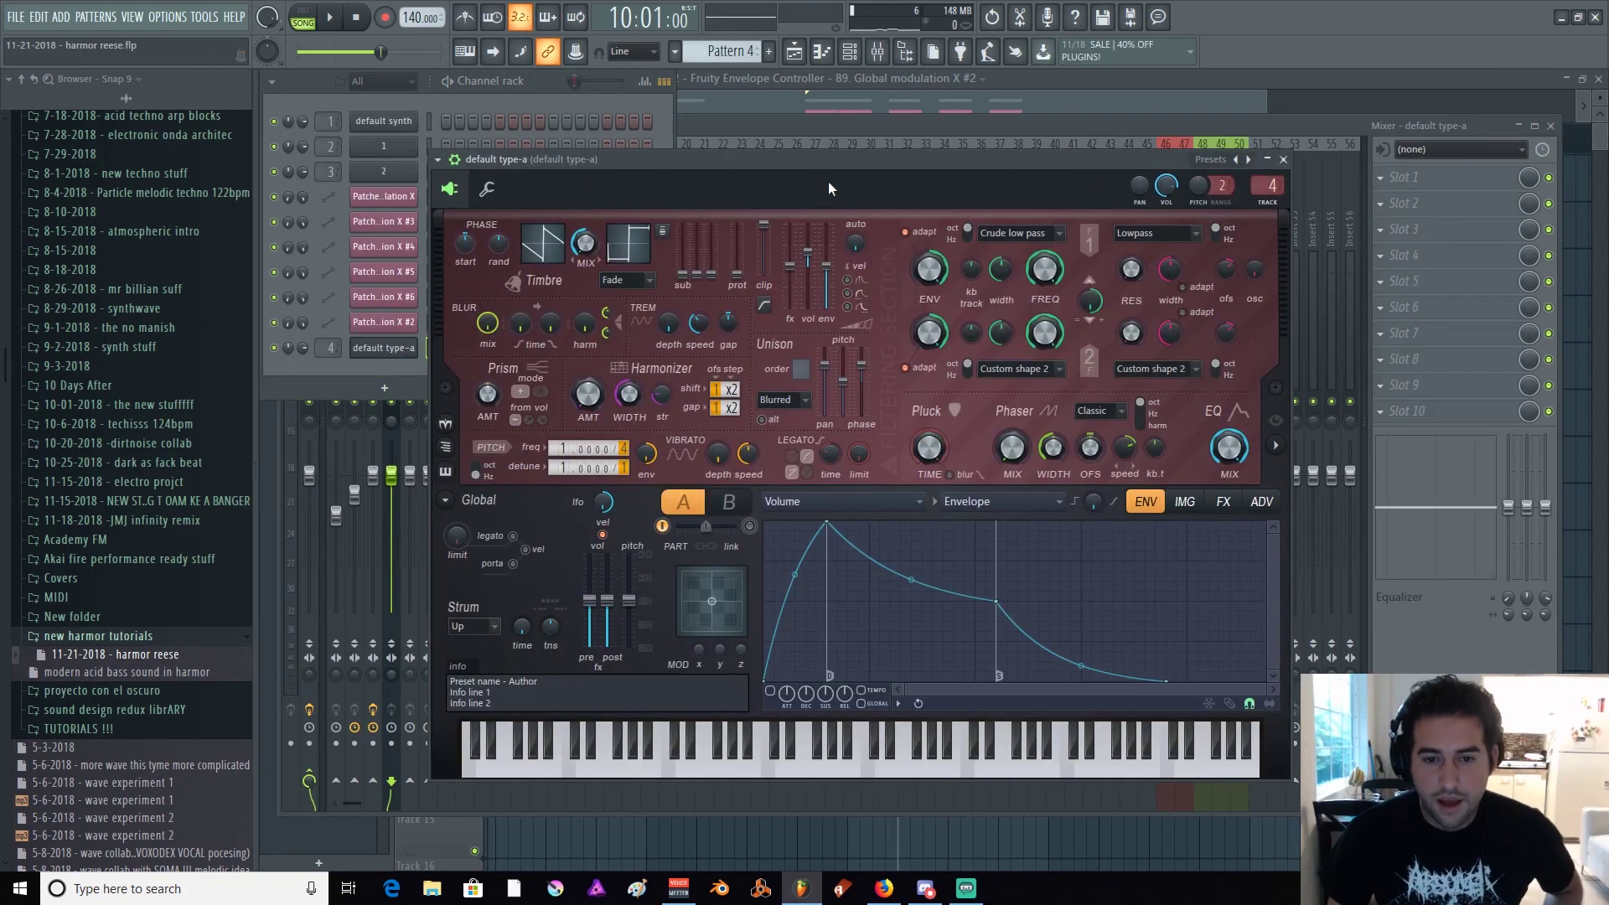
Set Harmor's unison order to 2 and lower the unison panning to its minimum
drag(812, 157, 812, 138)
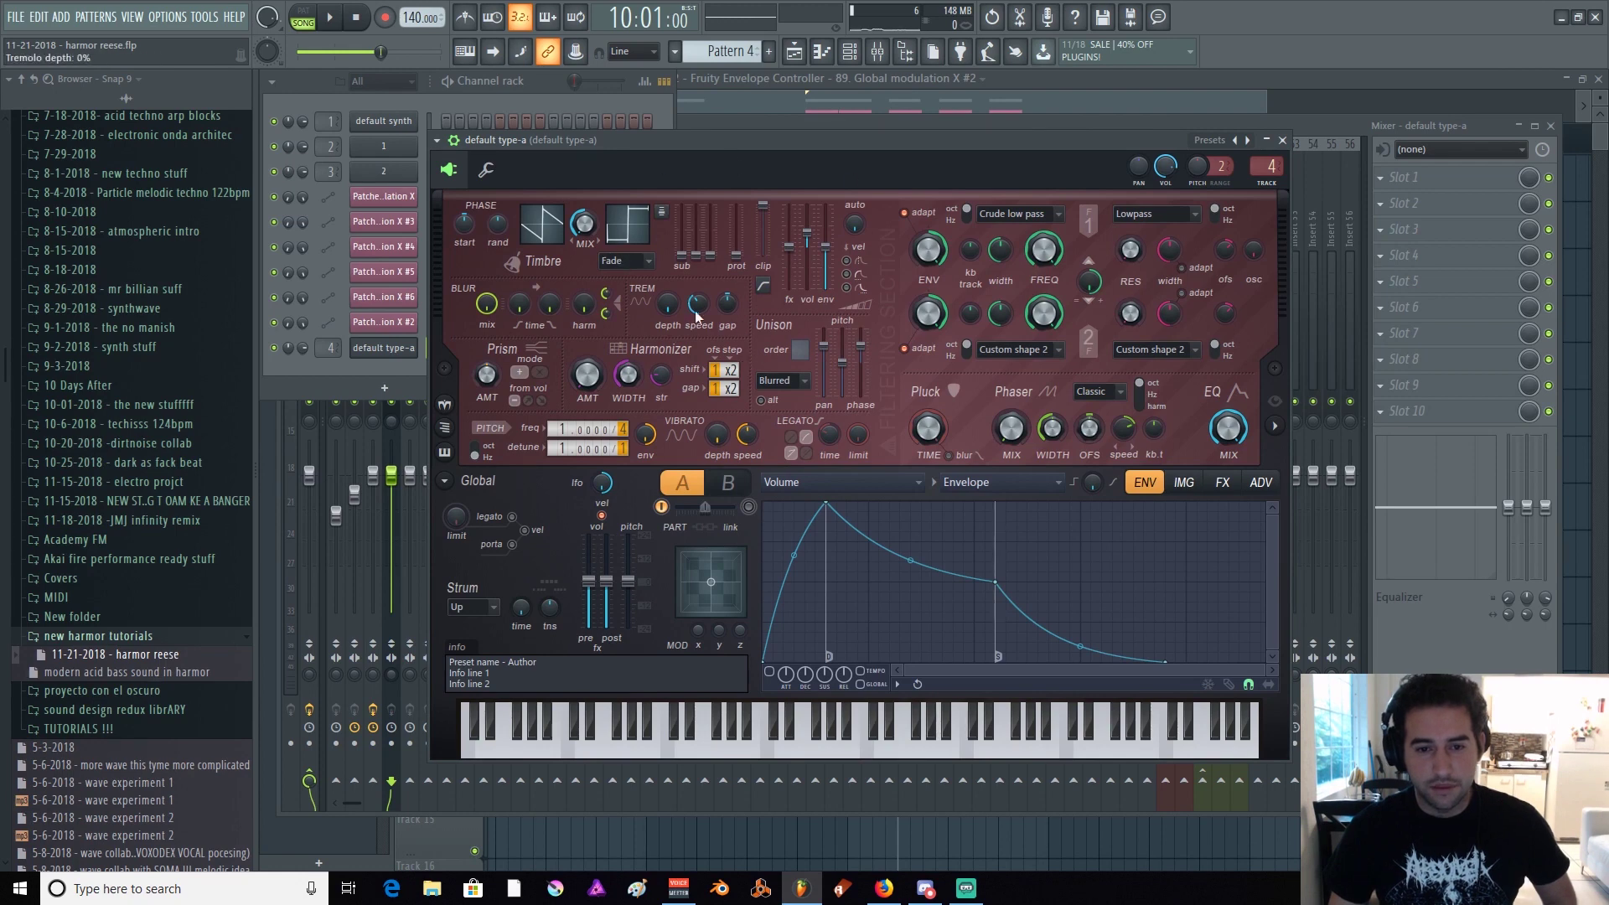
drag(780, 352, 783, 350)
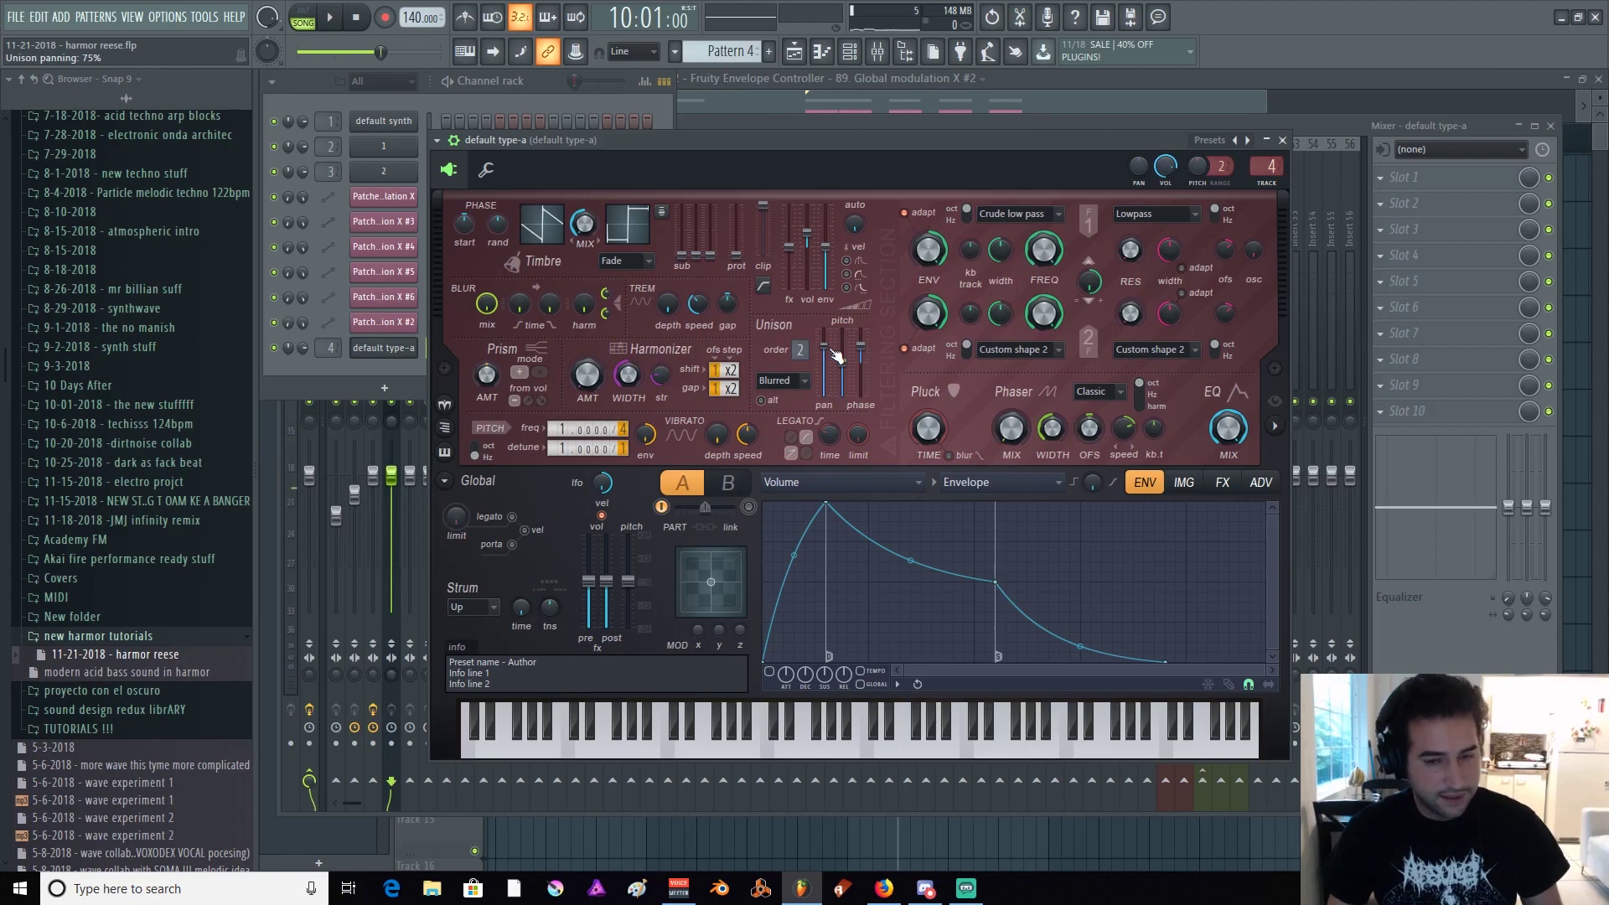
drag(828, 350, 813, 405)
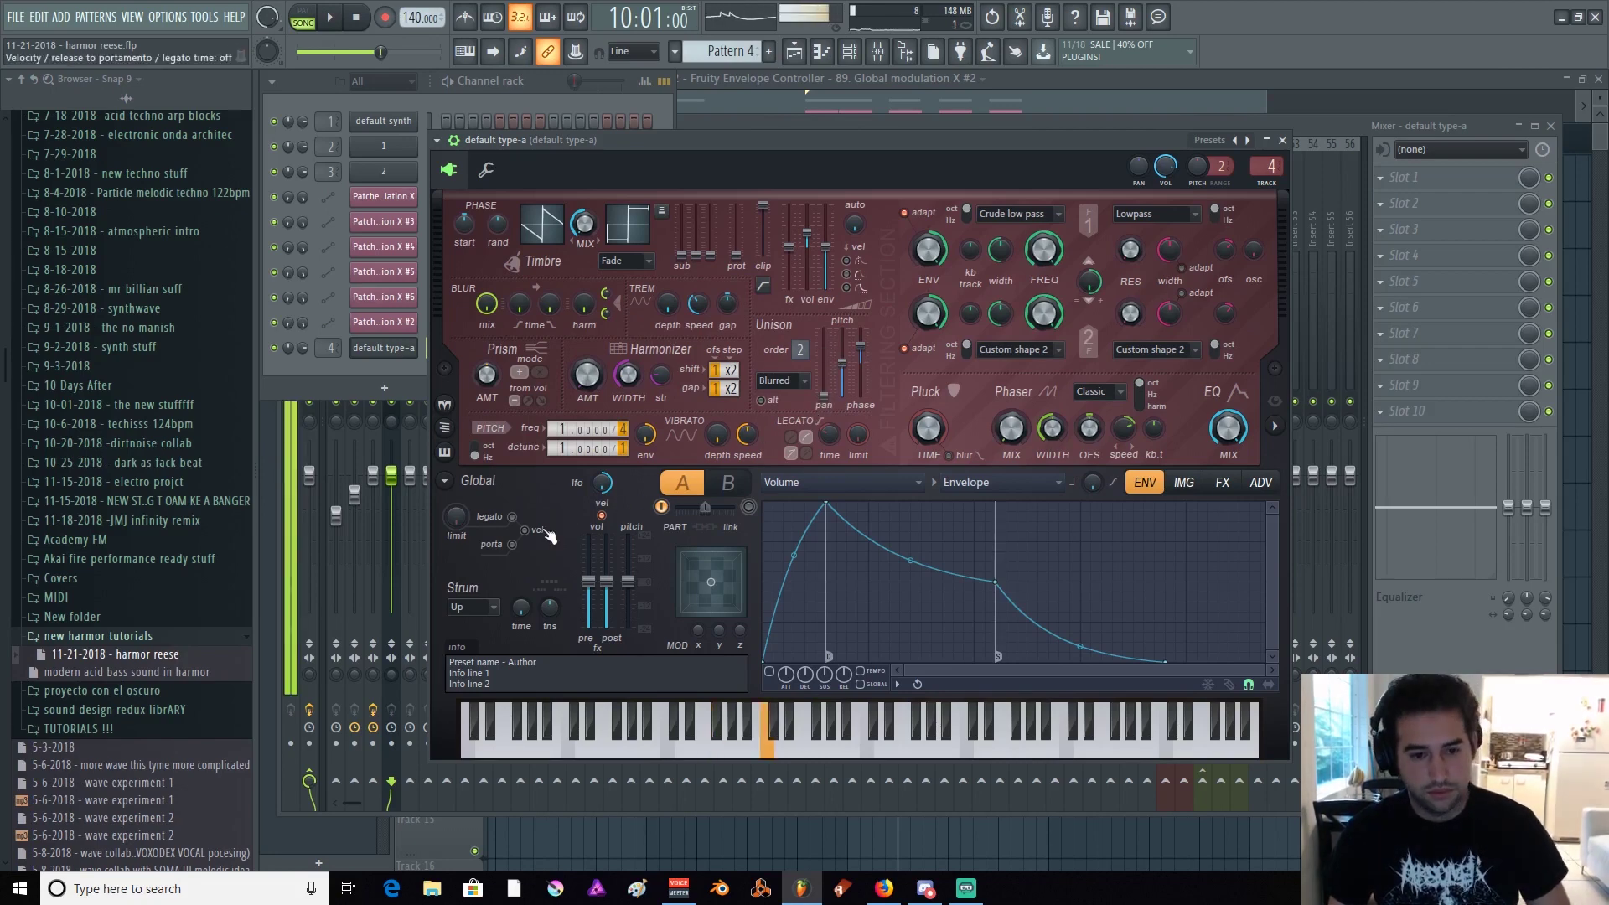
Enable legato in Harmor and lower the unison phase close to its neutral position
click(512, 518)
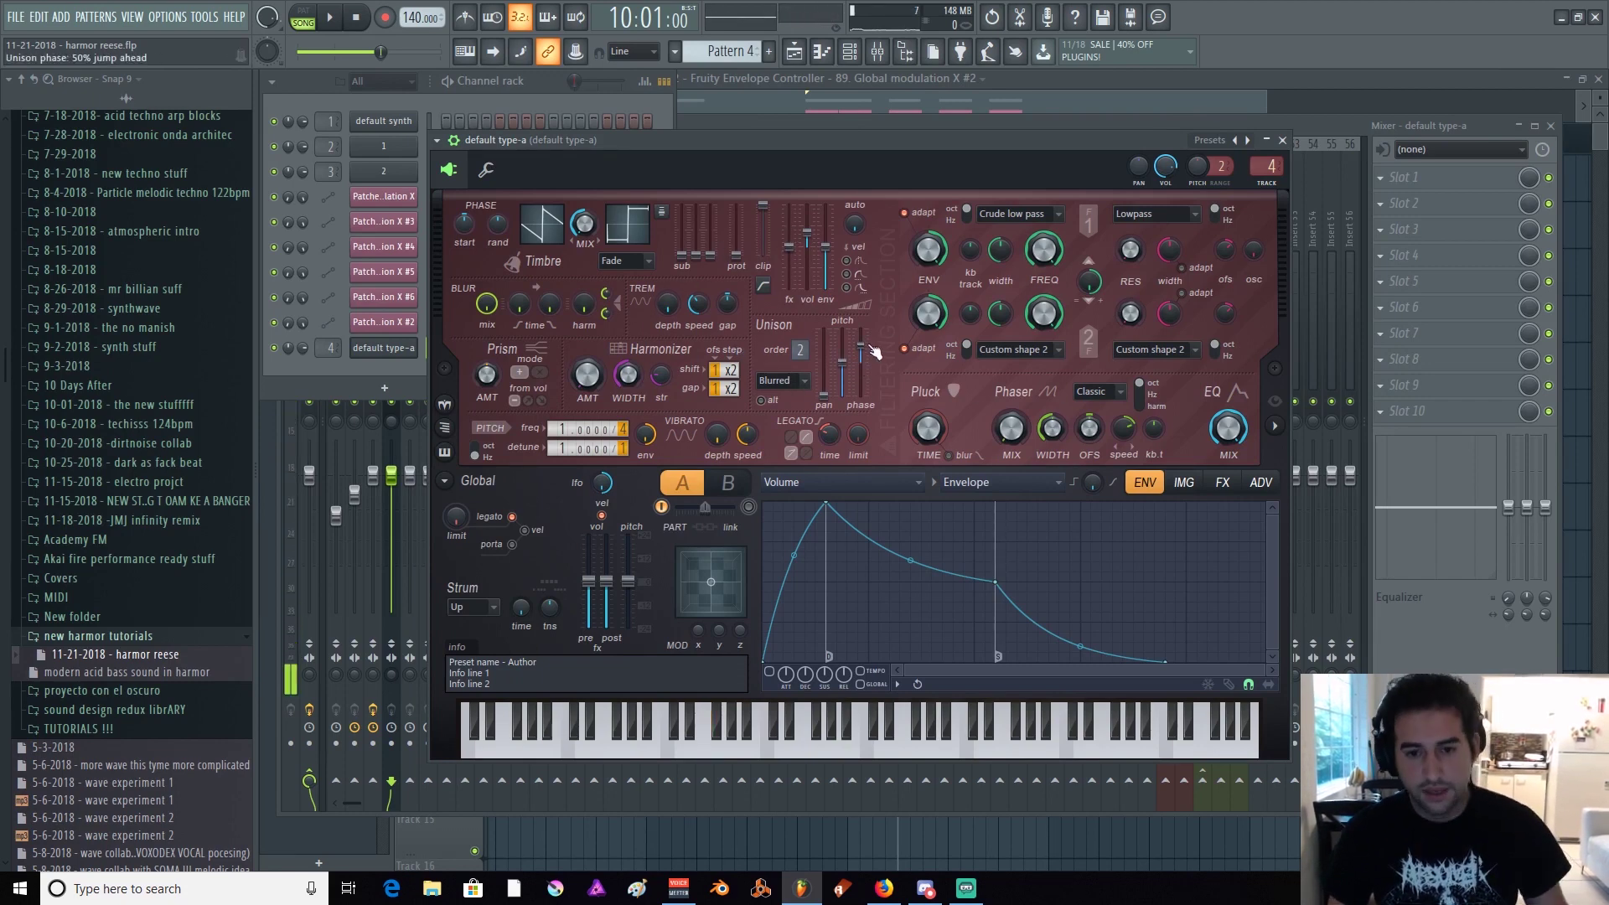
drag(860, 359, 860, 364)
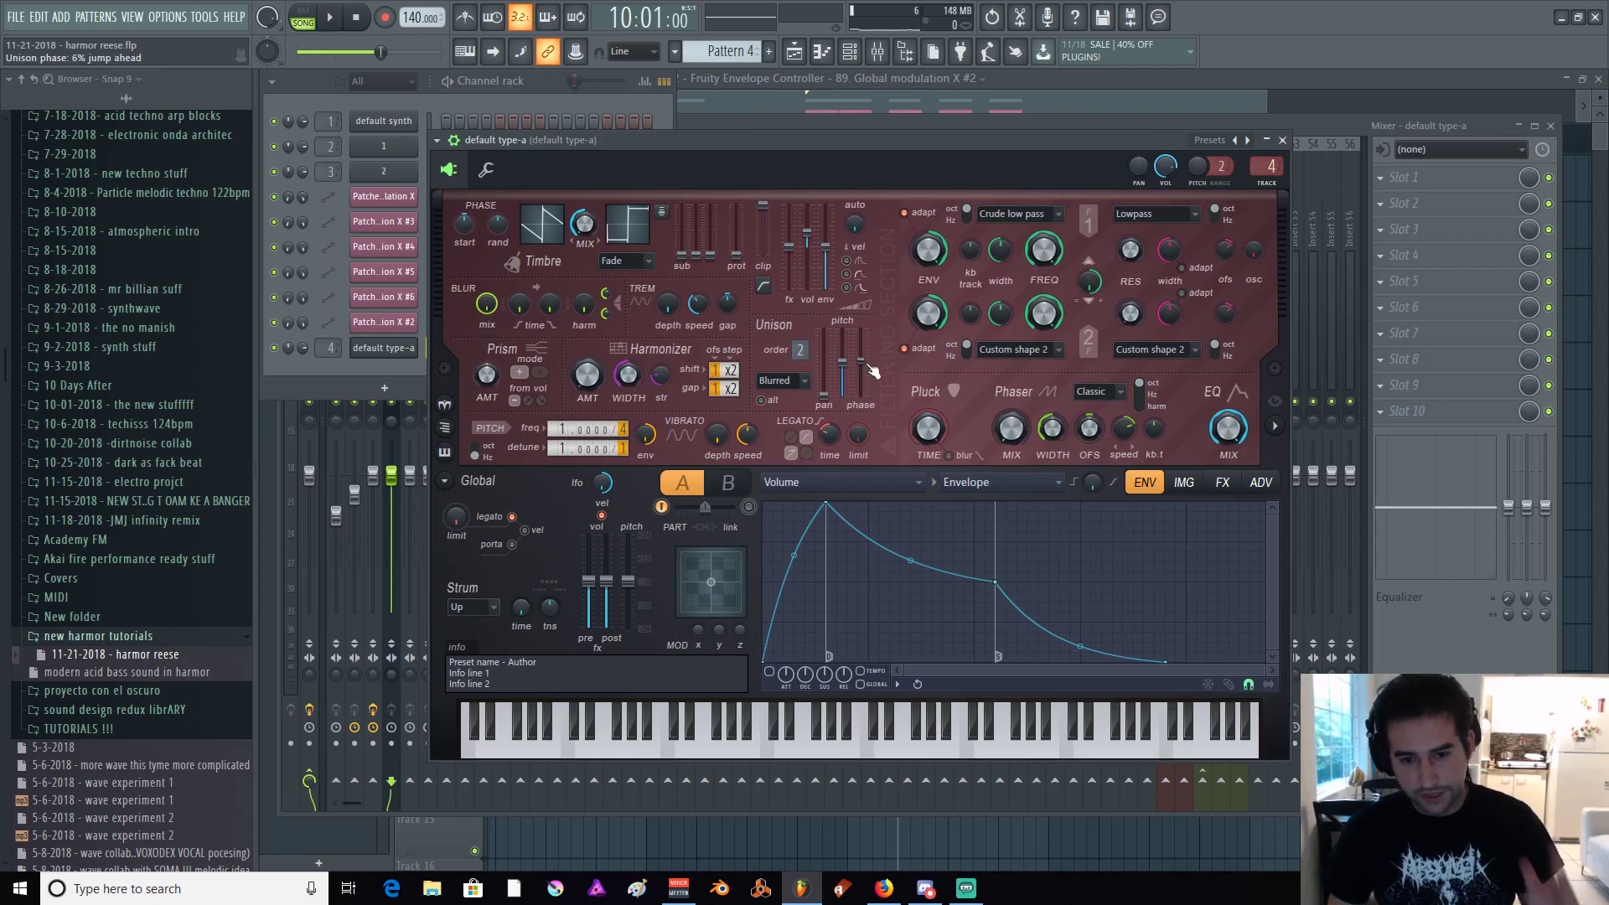
drag(860, 363, 860, 369)
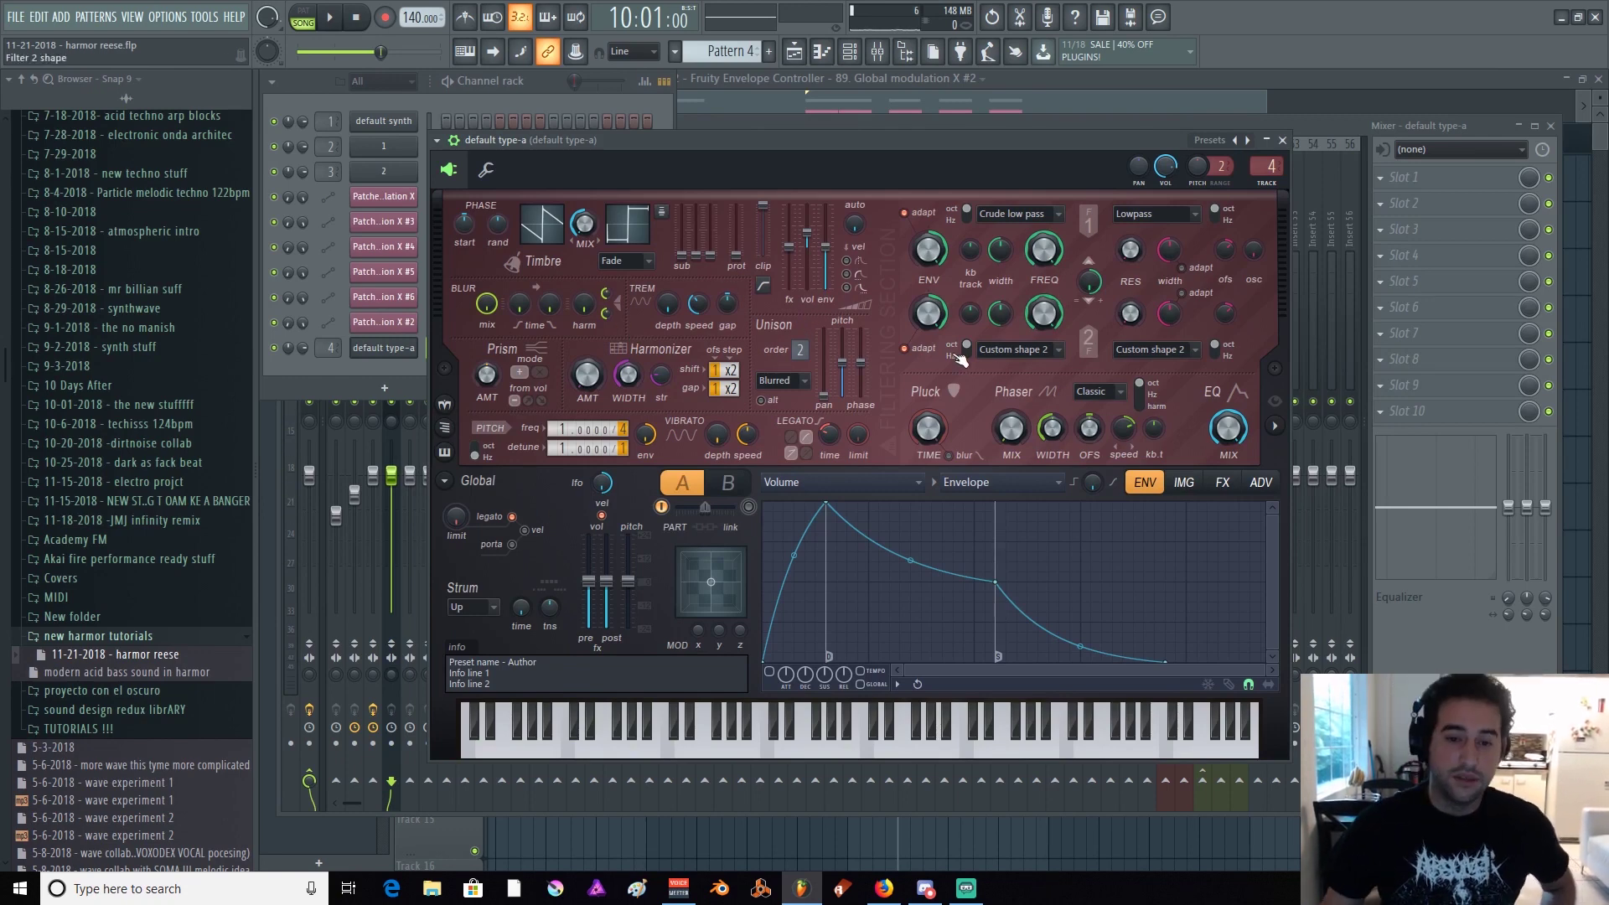
Show the Harmonic unison pitch curve and drop its lowest harmonics to the minimum, with a vertical rise back to the centre level
drag(849, 135, 794, 128)
click(792, 472)
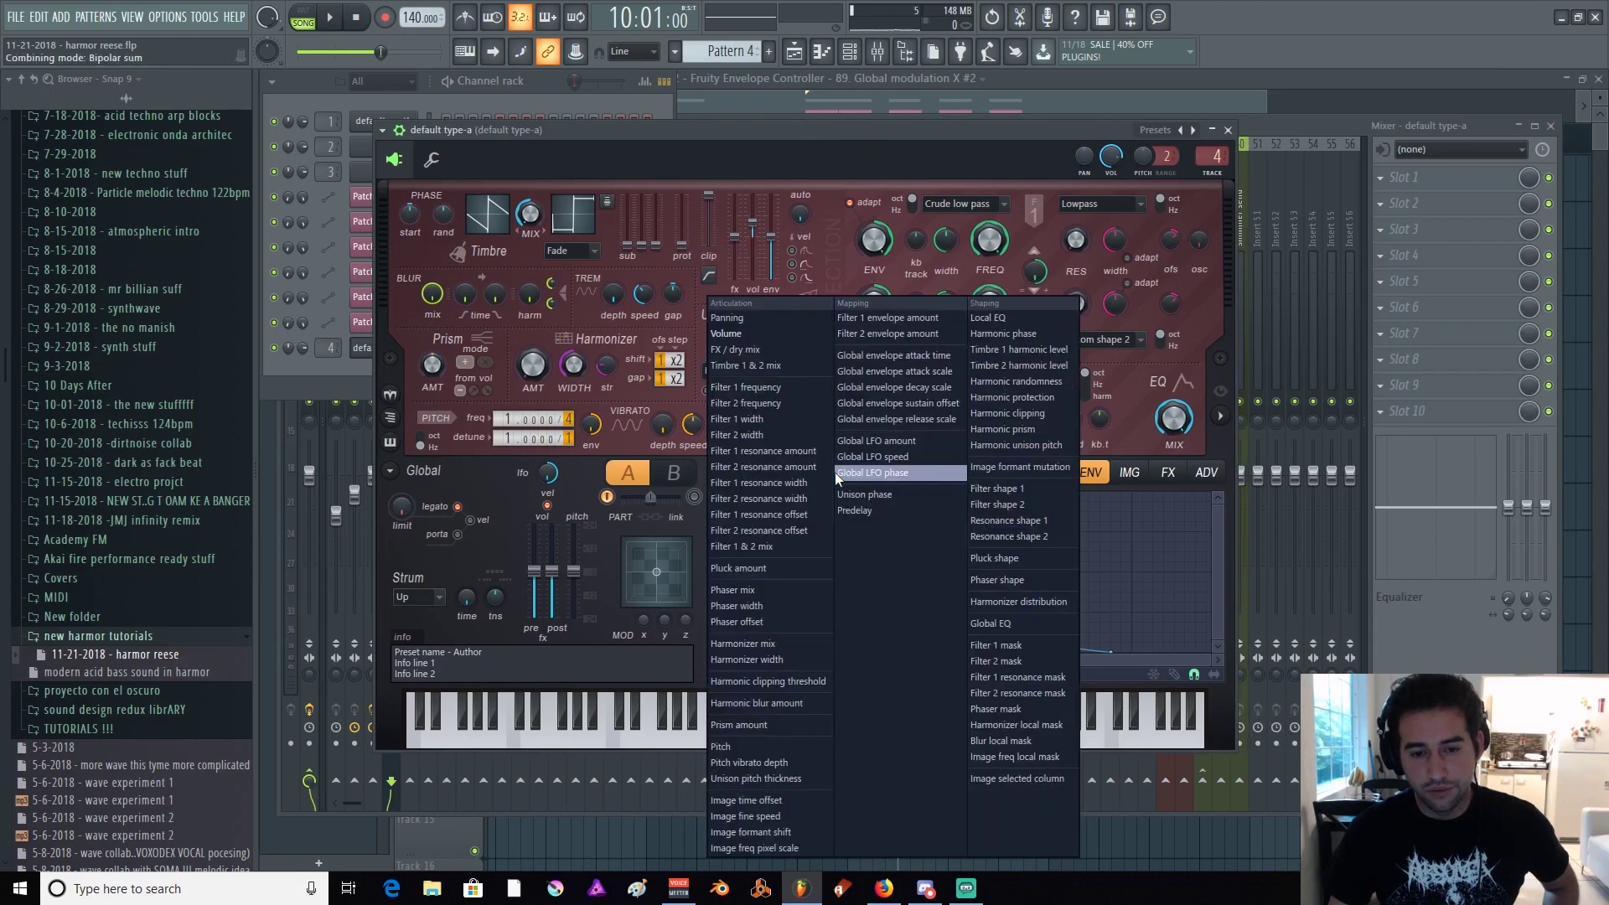
click(1033, 448)
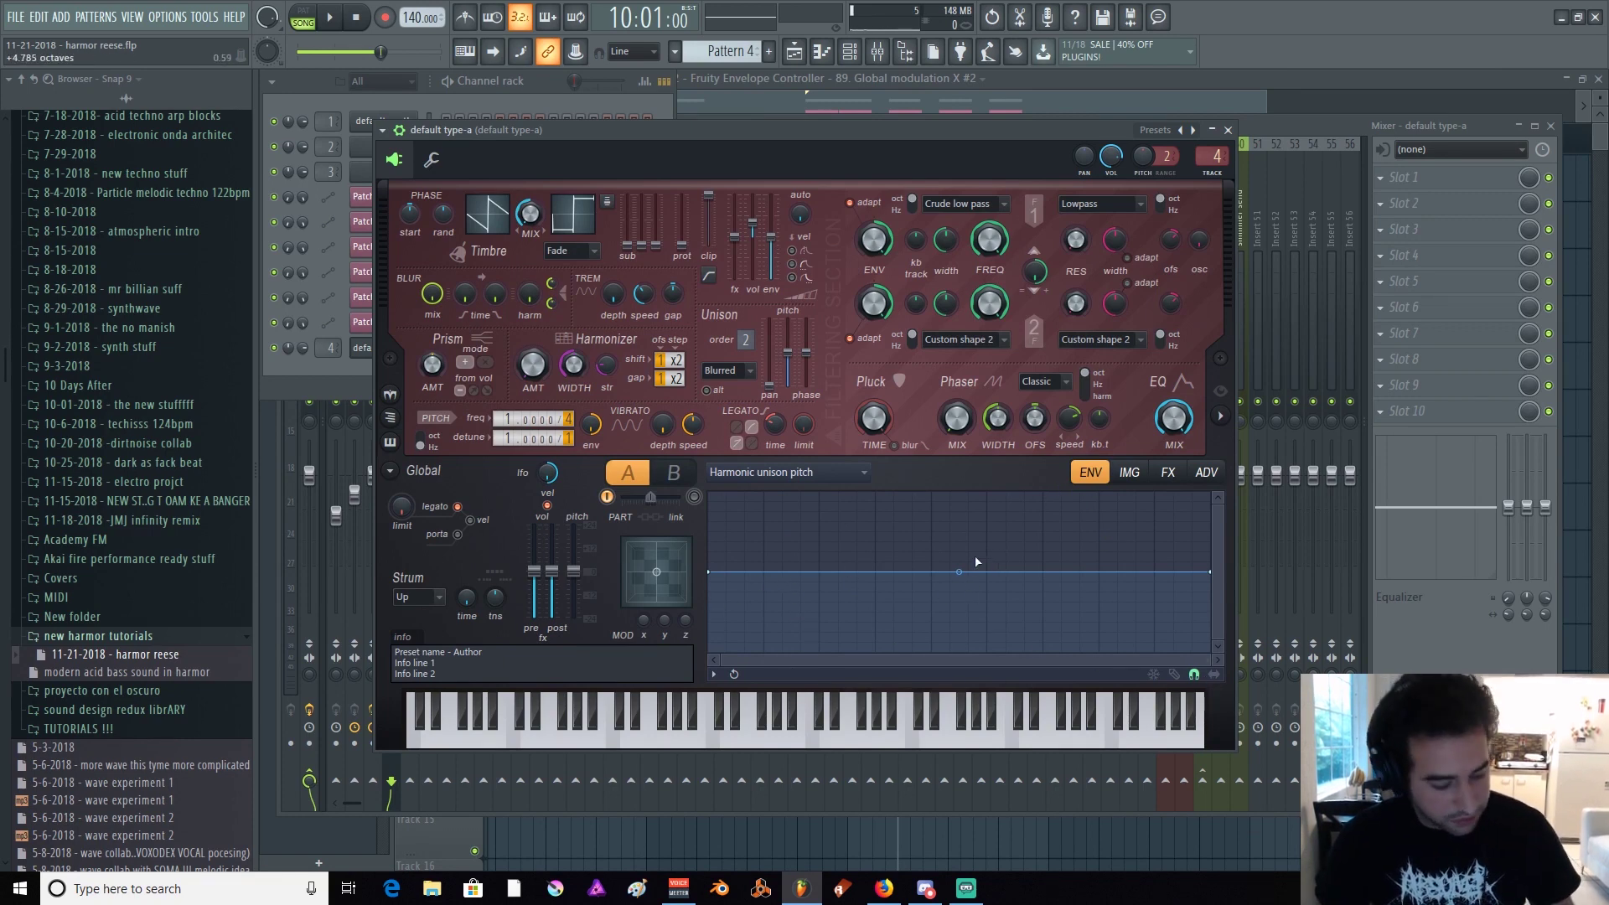
drag(817, 614, 817, 654)
drag(710, 572, 699, 673)
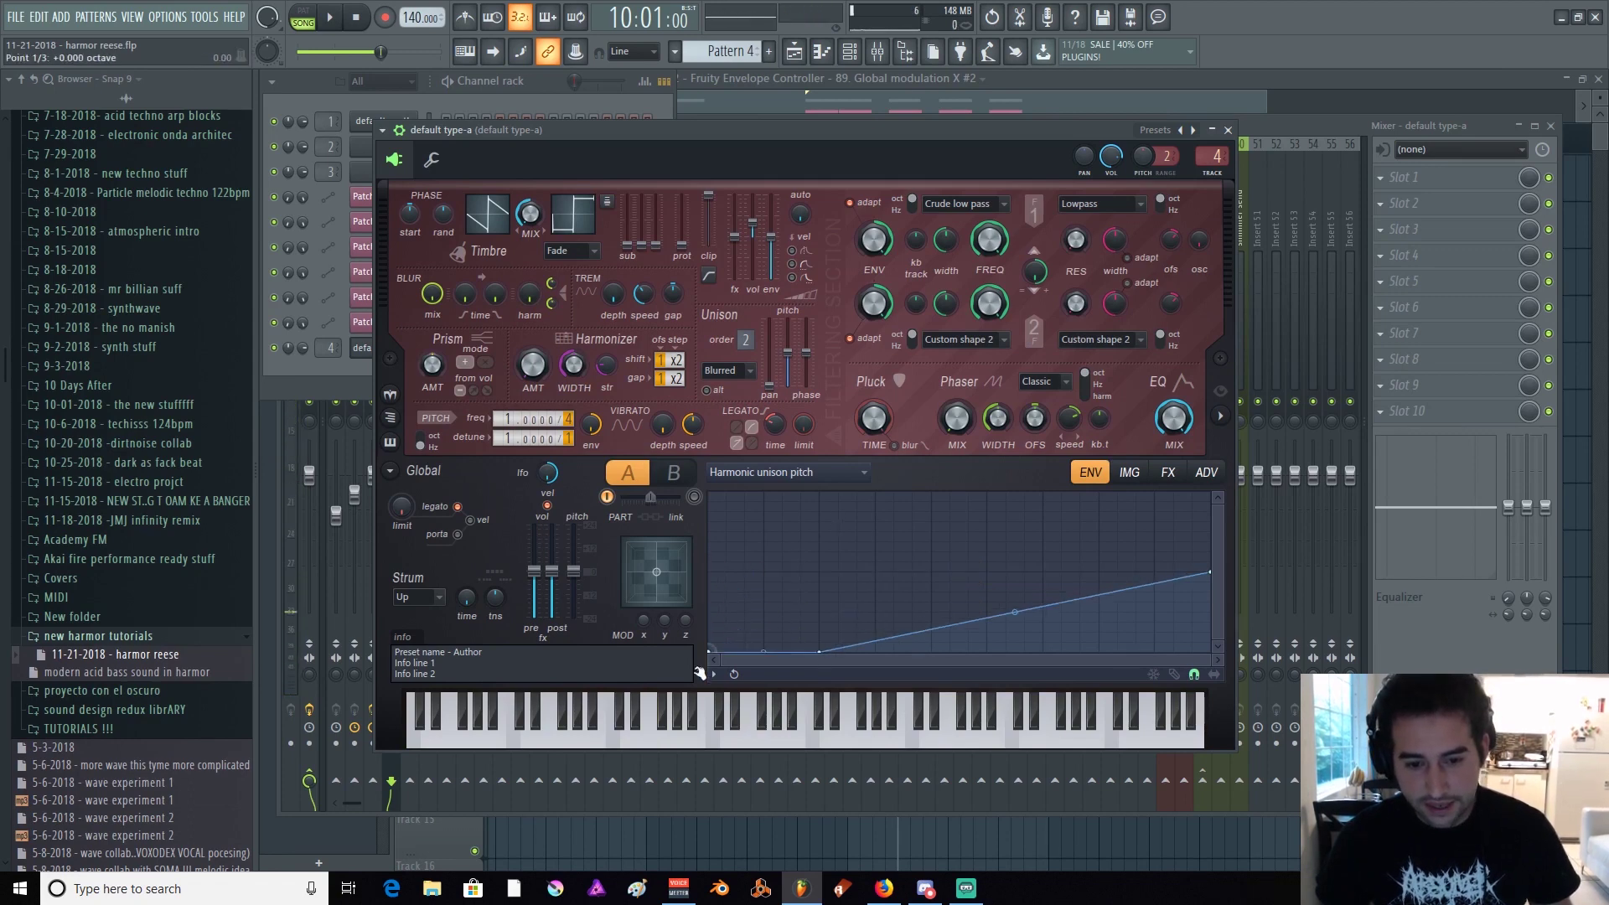
drag(909, 617, 818, 572)
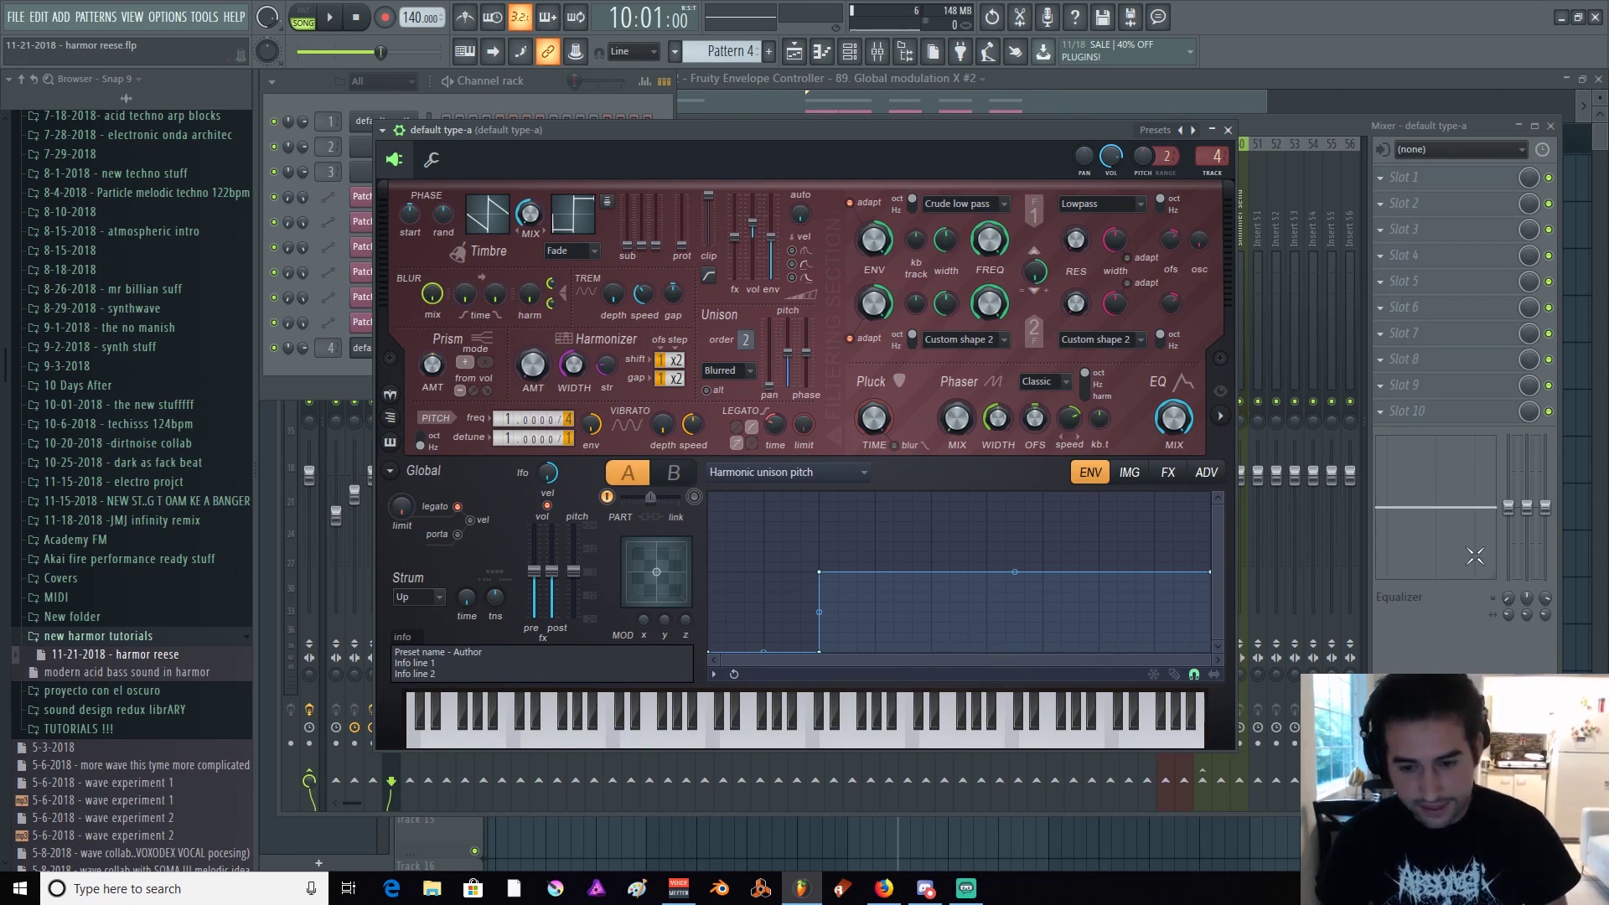
Slope the Harmonic unison pitch curve down to the minimum about two thirds along and add a small peak near the high end
right_click(987, 651)
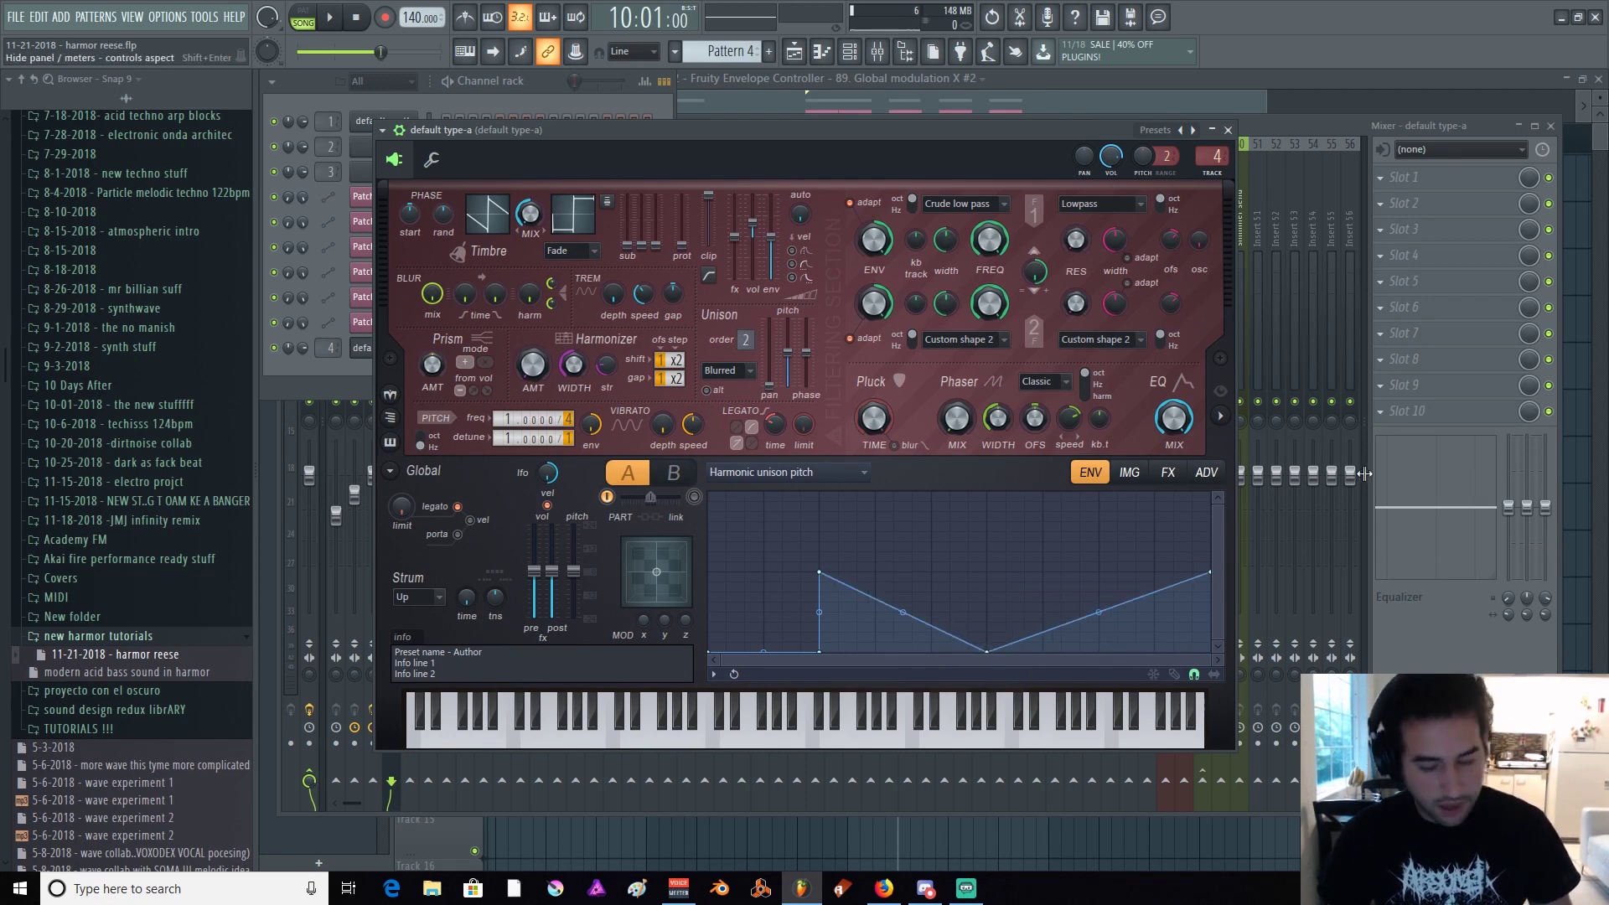
drag(1210, 573, 1182, 683)
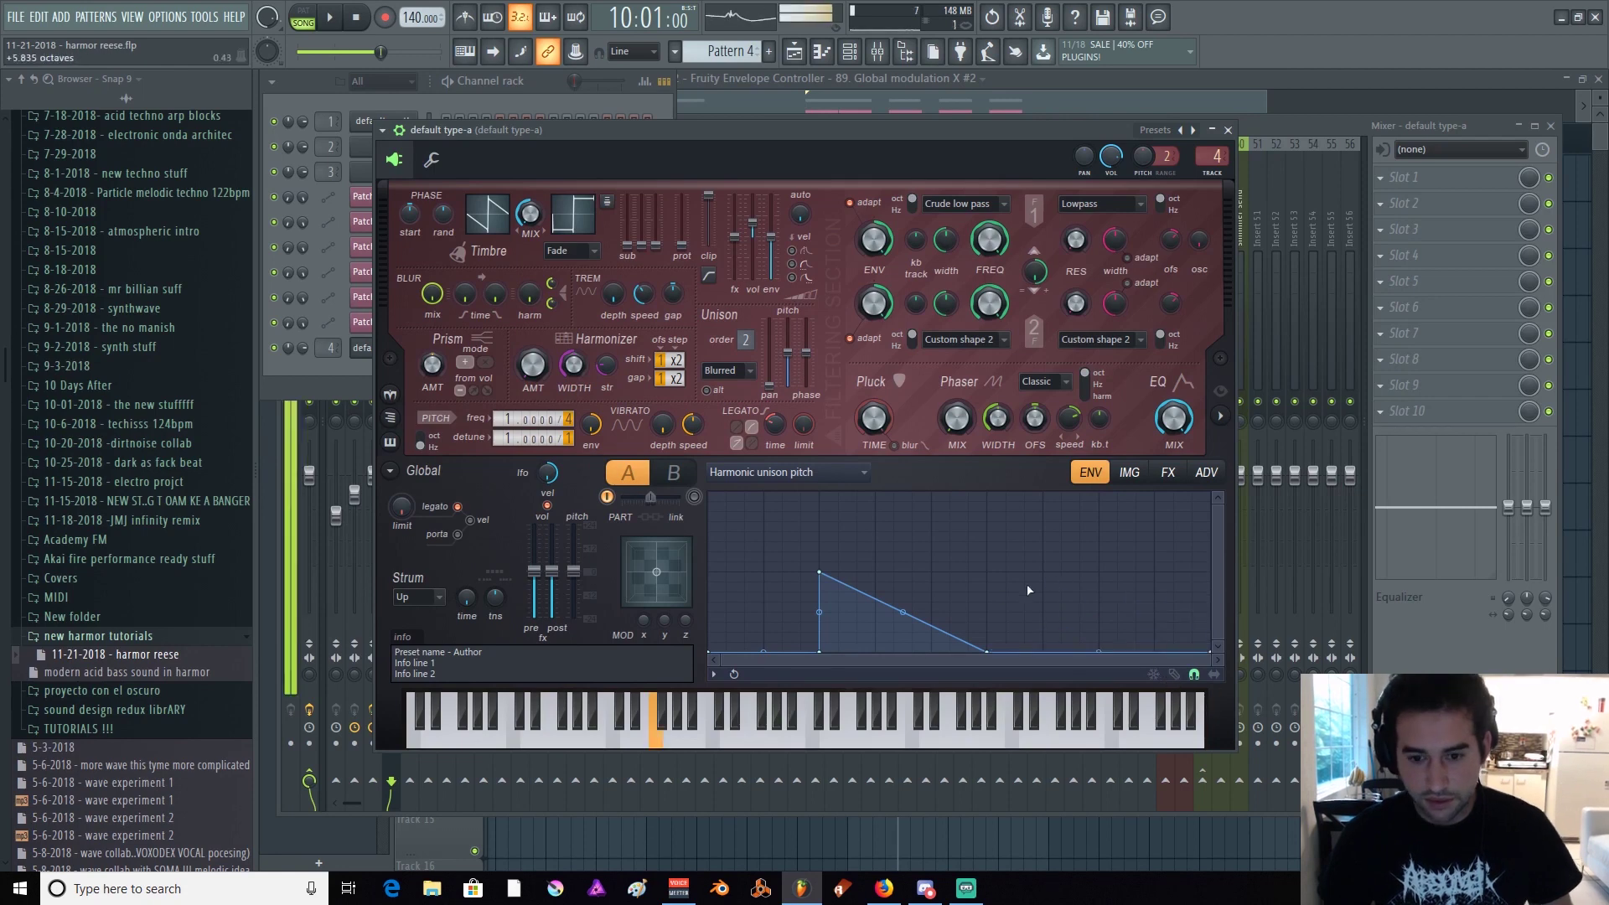
drag(986, 651, 1163, 578)
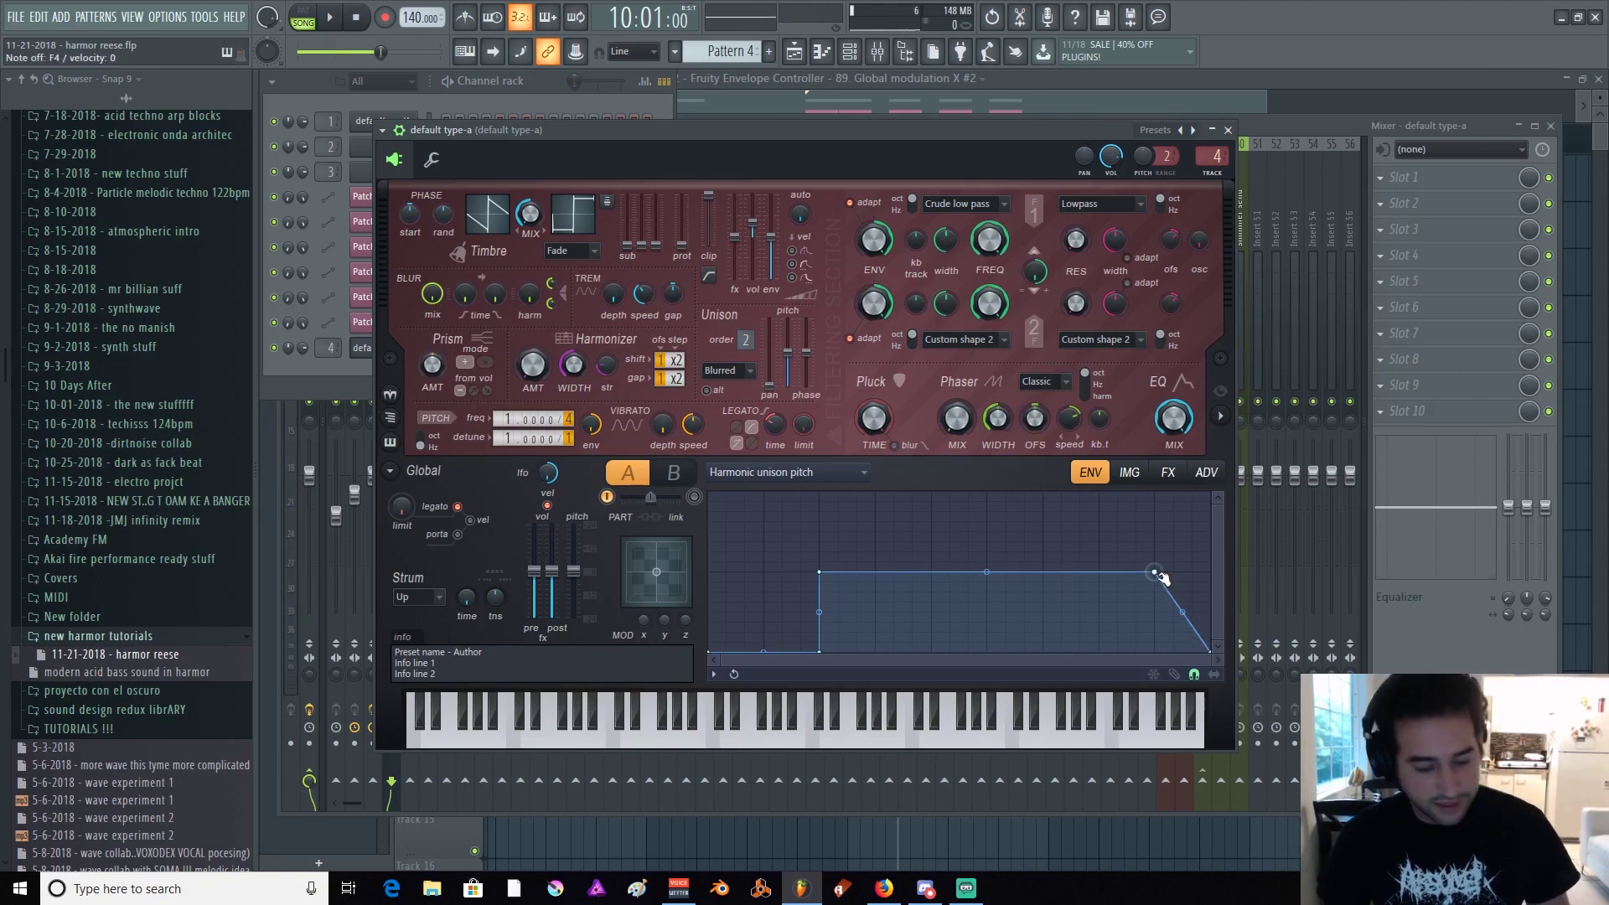
drag(1163, 576, 1054, 647)
mouse_move(1044, 643)
mouse_down()
mouse_move(989, 647)
mouse_move(1049, 649)
mouse_up()
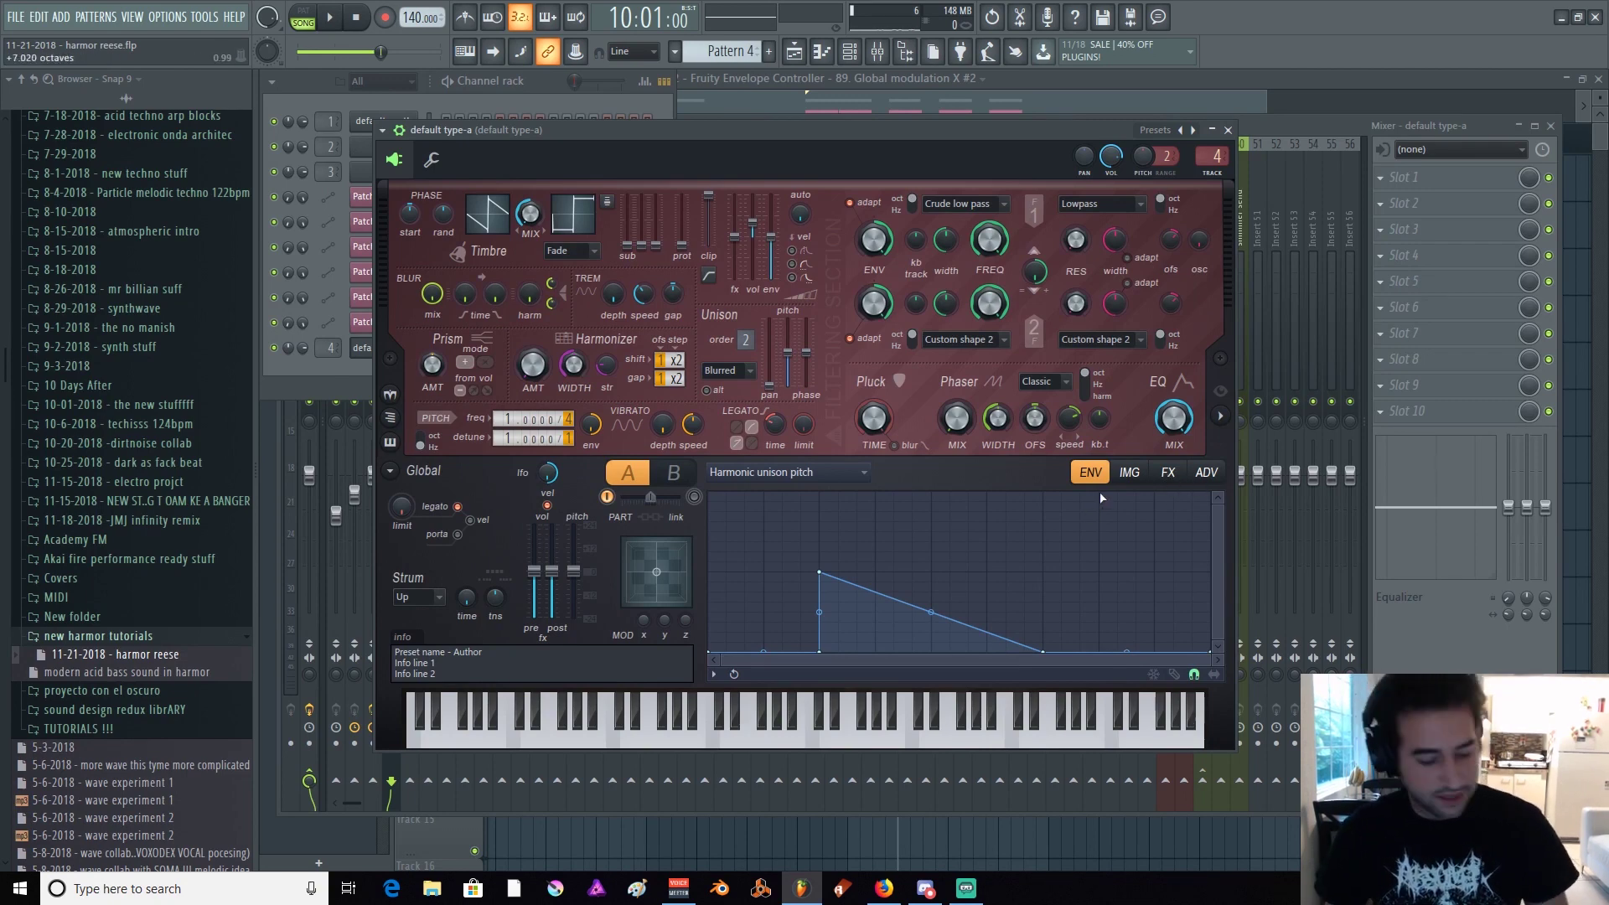
right_click(1101, 614)
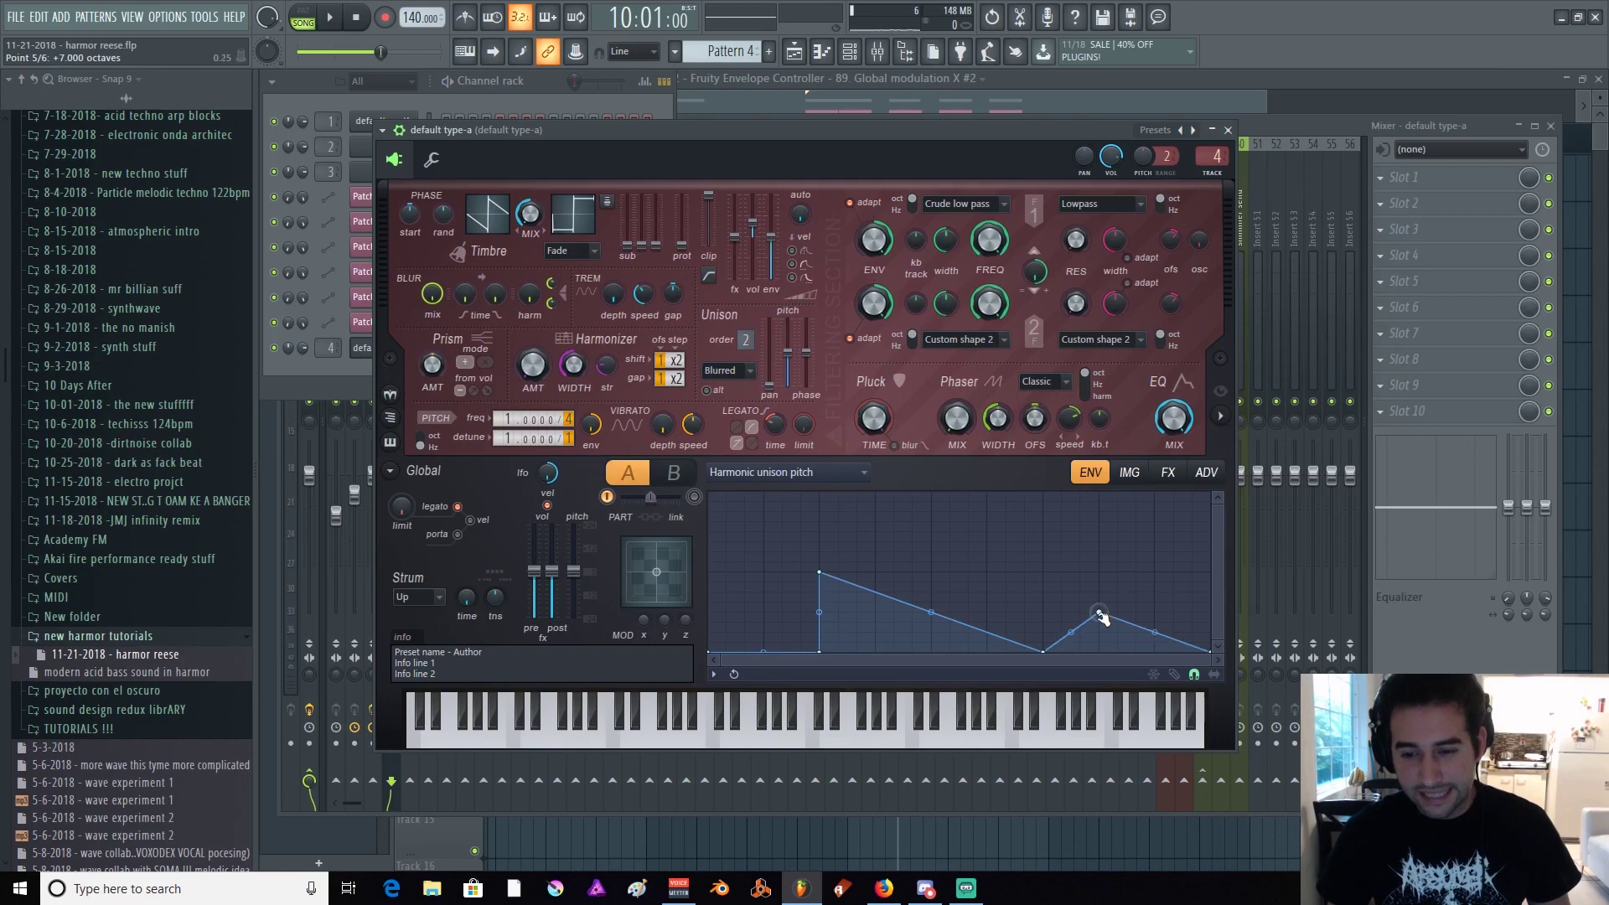
mouse_move(1102, 614)
mouse_down()
mouse_move(1103, 642)
mouse_move(1103, 578)
mouse_move(1103, 625)
mouse_up()
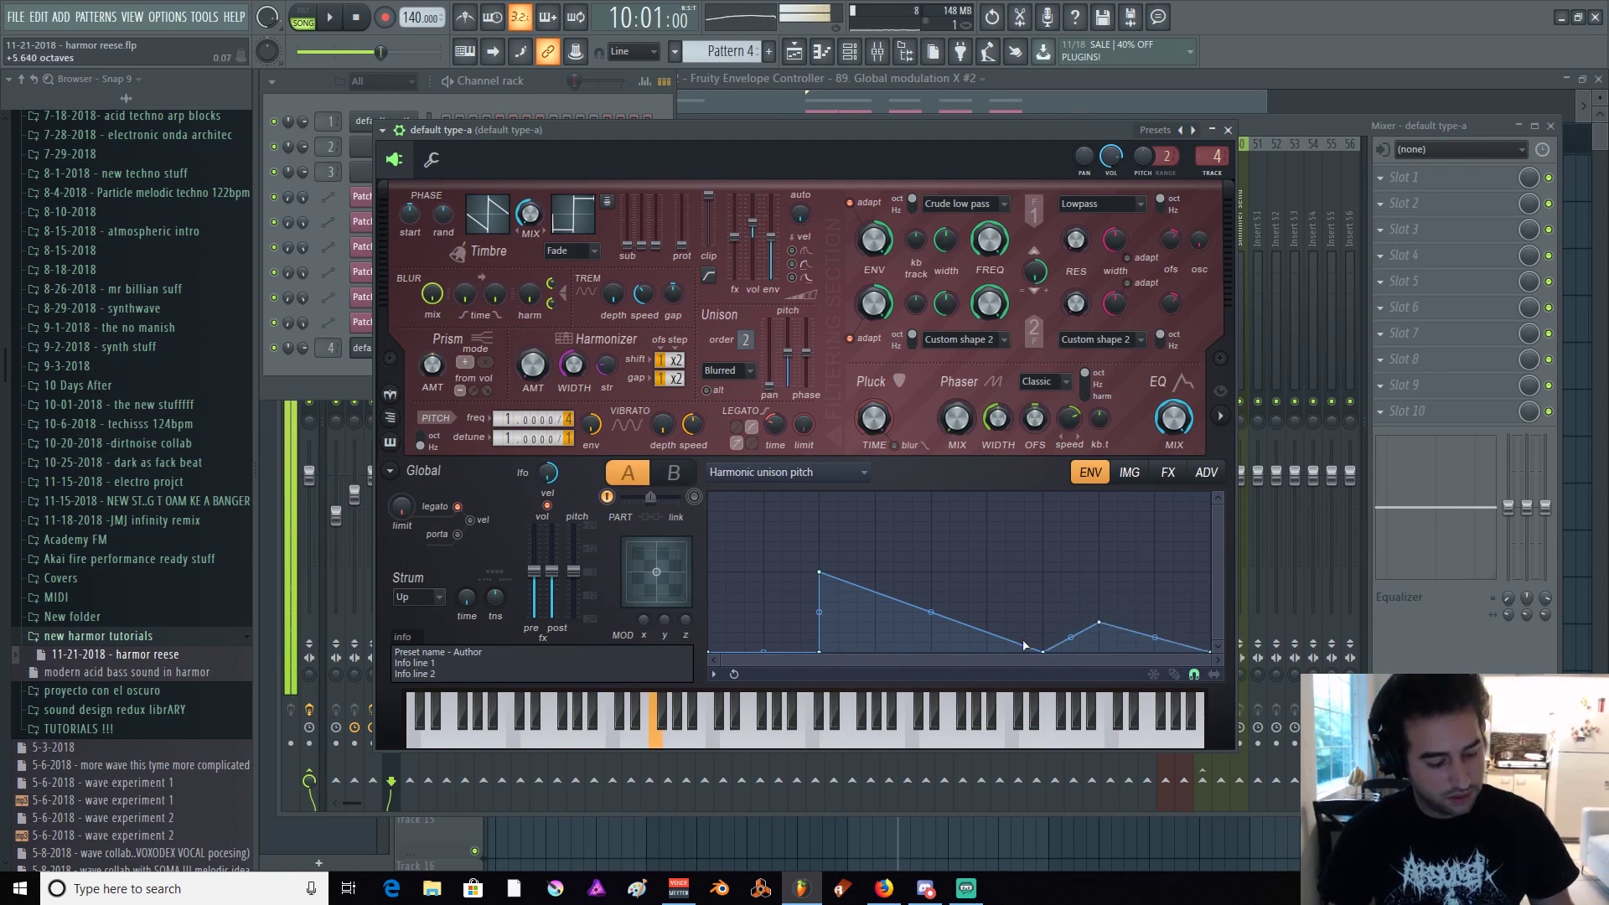
Examine the Harmonic unison pitch curve in the Harmor on channel 1, then return to the default type-a channel
drag(684, 117, 894, 108)
click(403, 151)
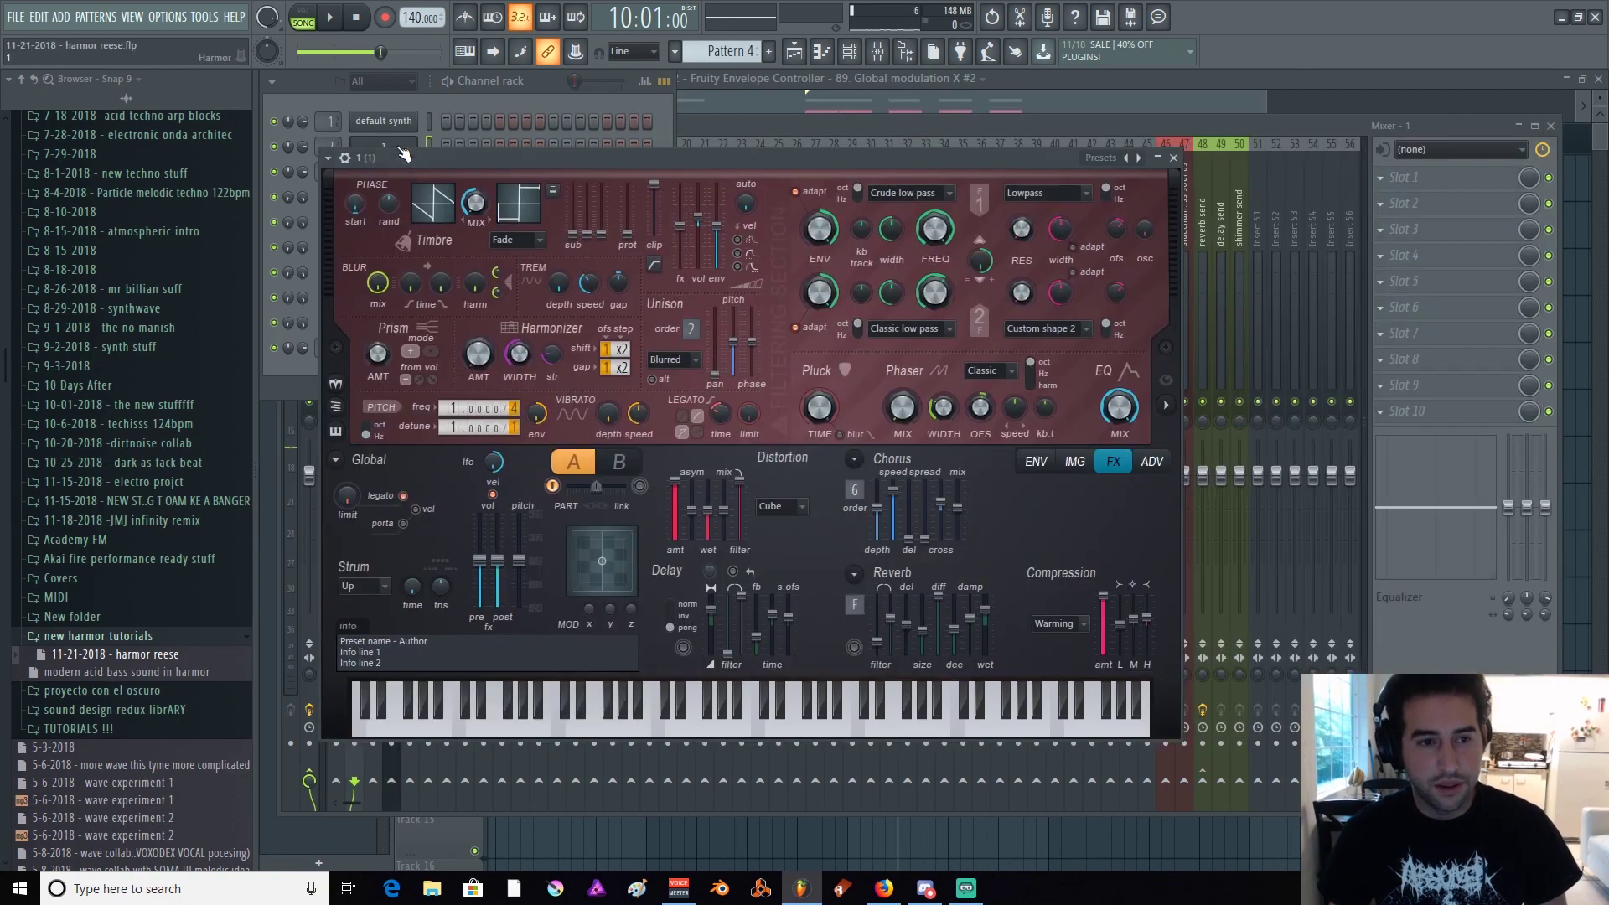
click(1033, 463)
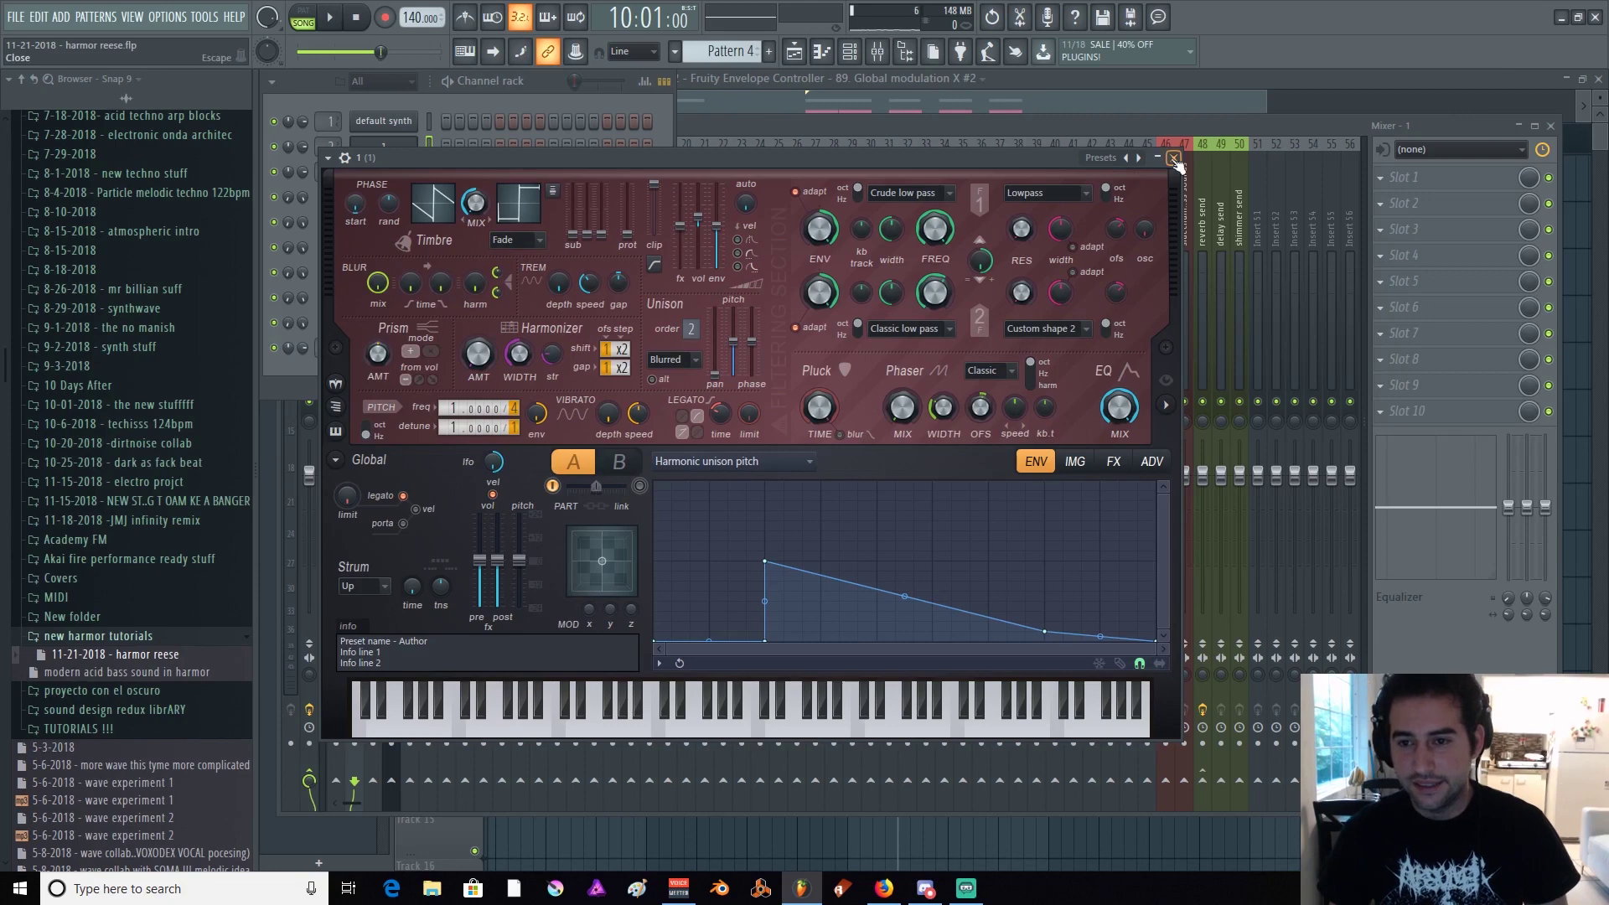
click(1173, 159)
click(386, 347)
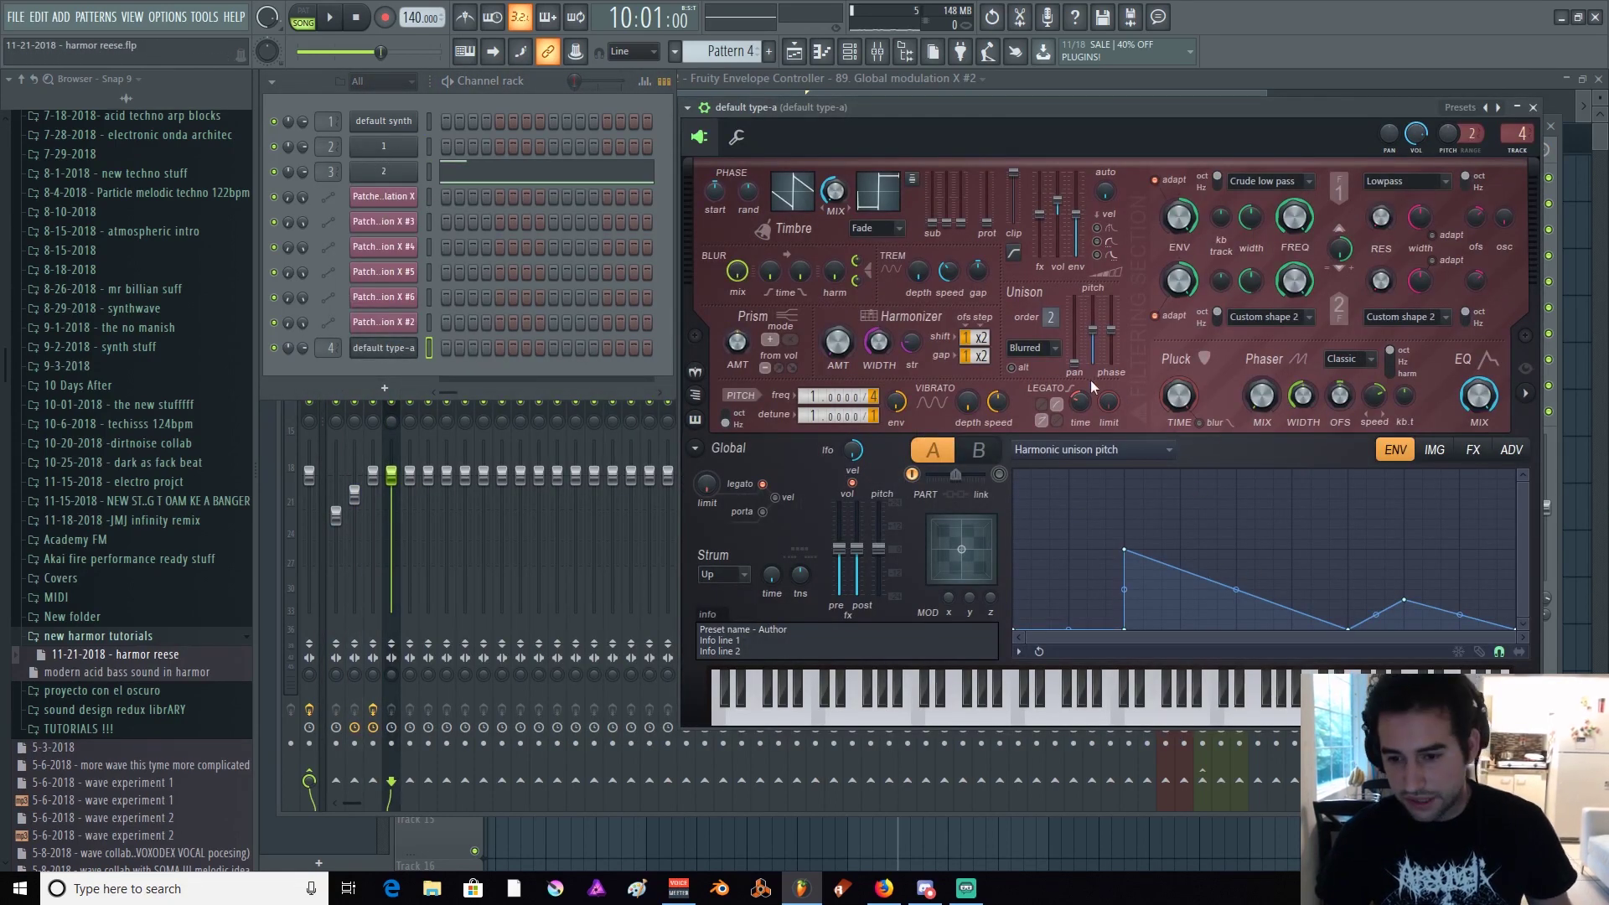
Set the distortion type in Harmor's effects section to Softsat
drag(1140, 103, 1064, 98)
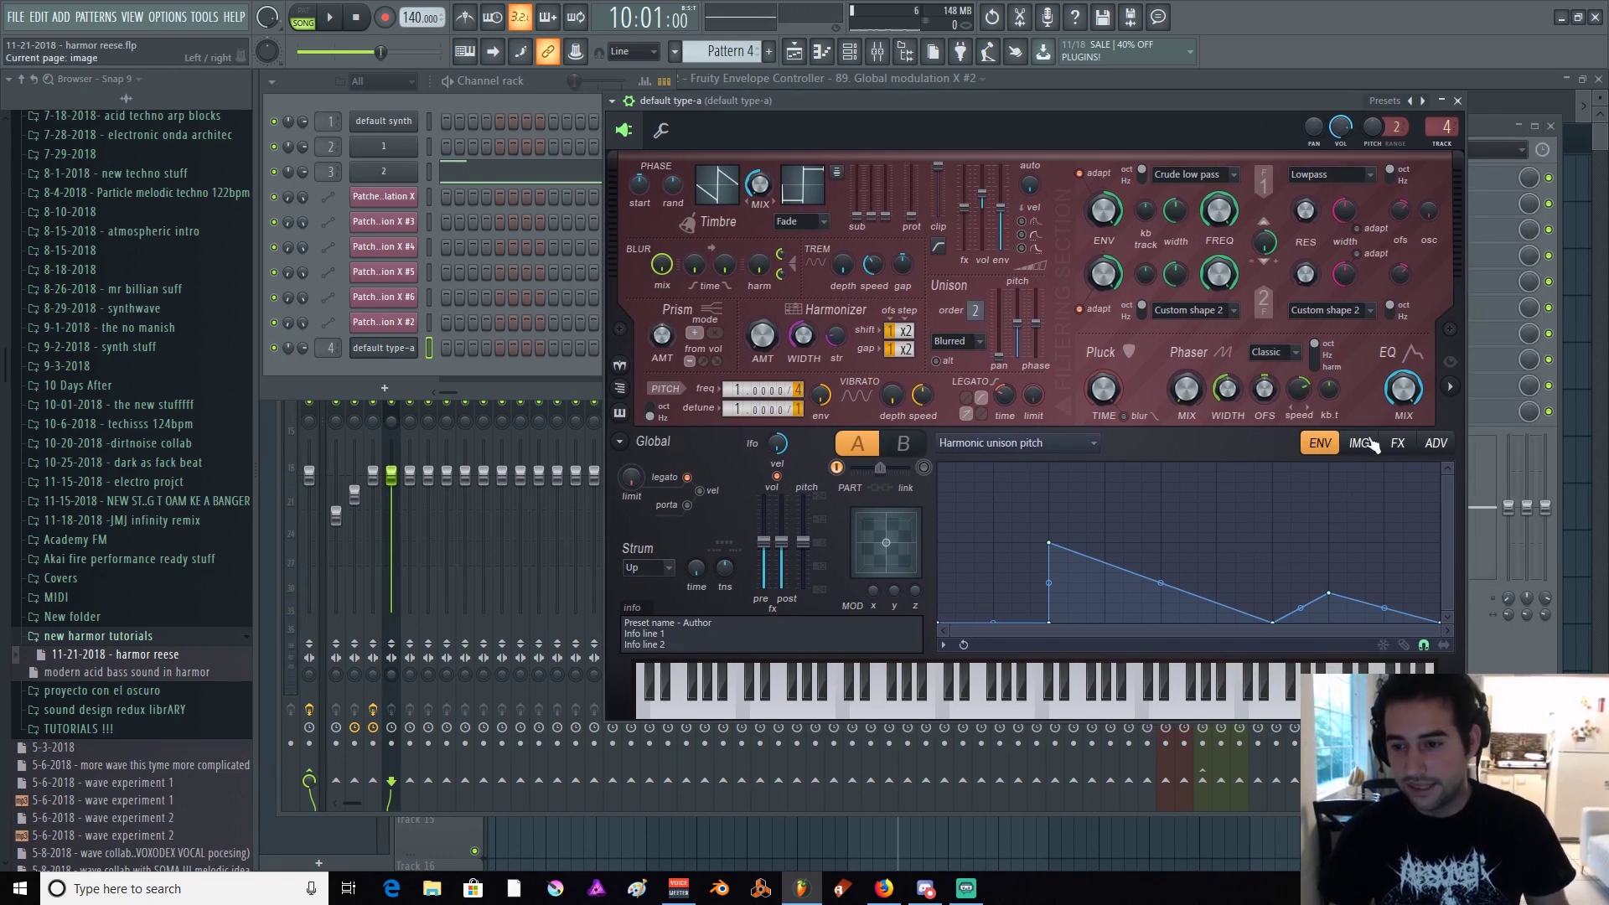
click(1400, 452)
click(1072, 490)
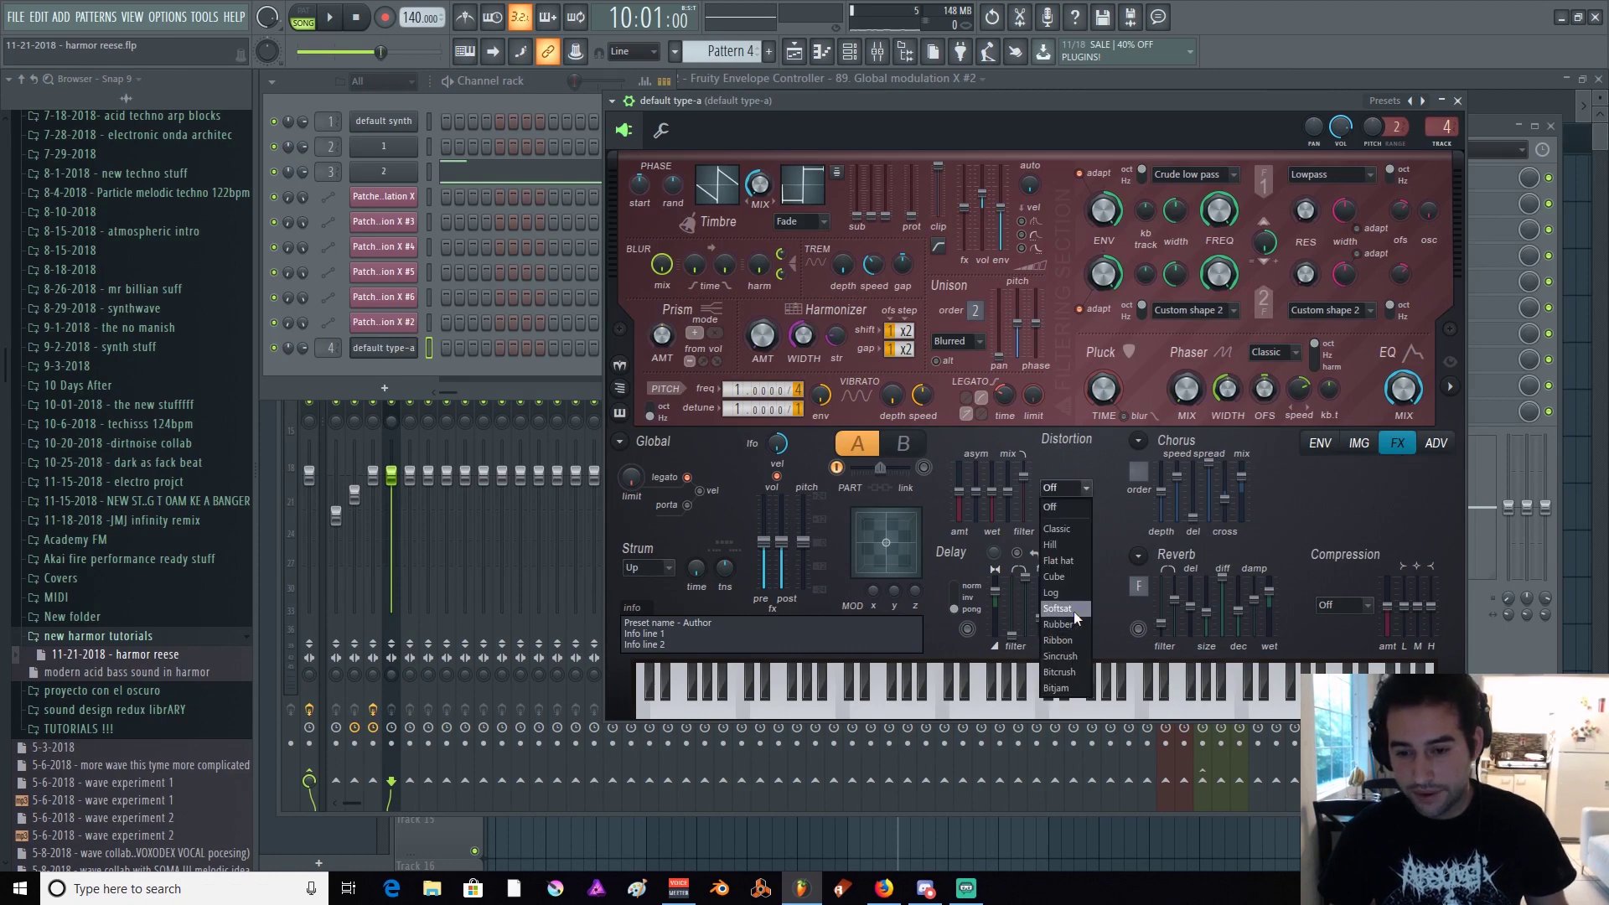
click(1074, 613)
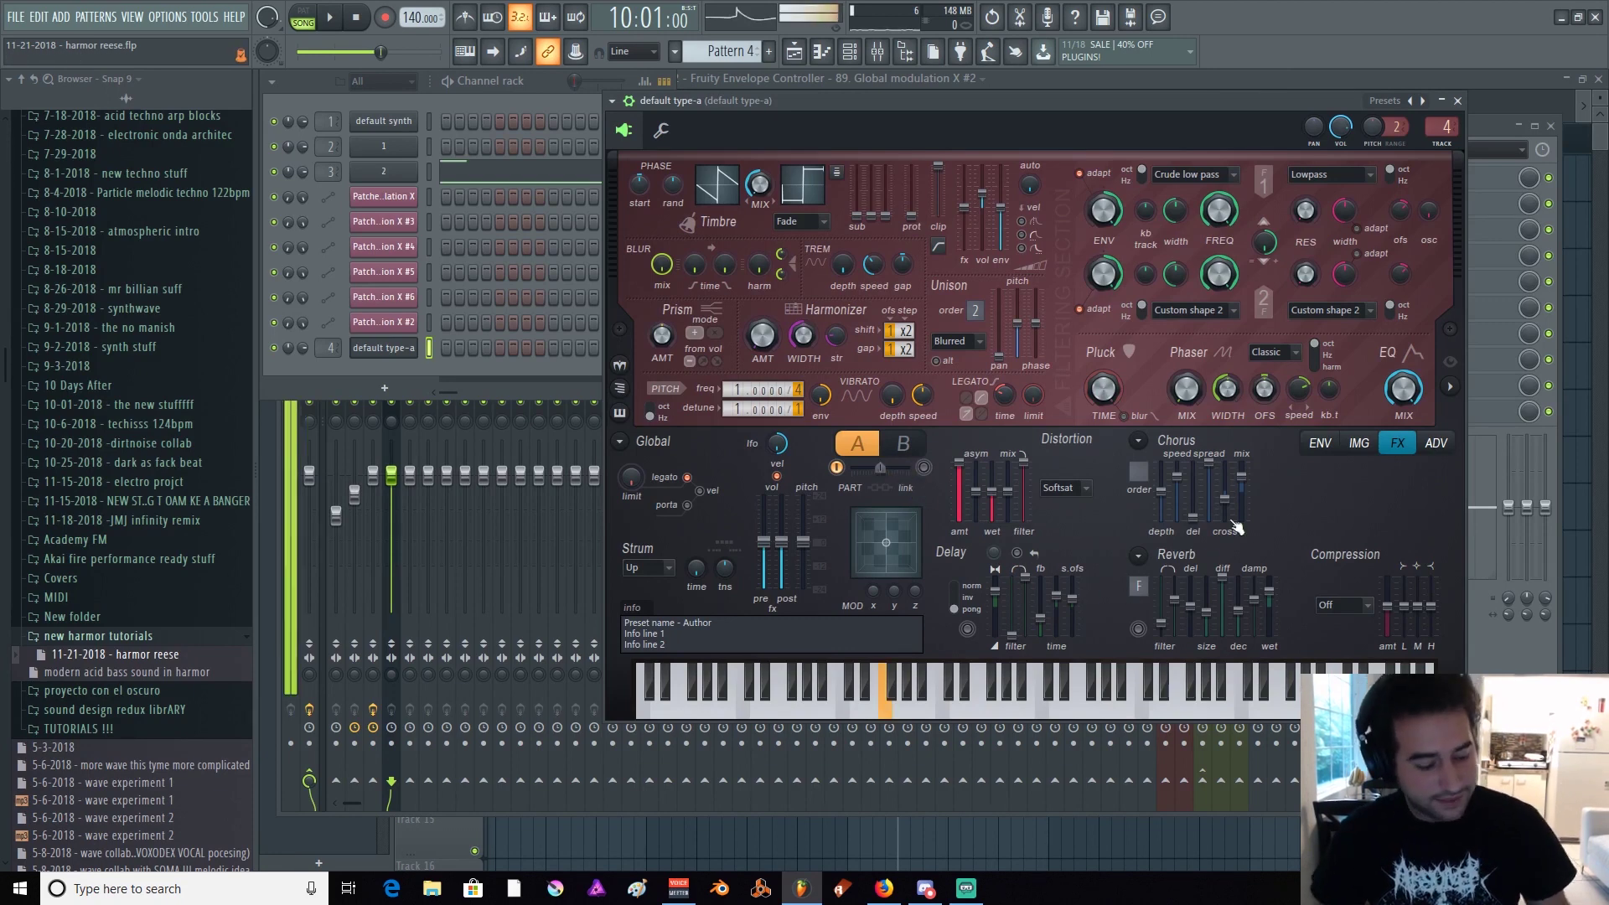
Load a chorus preset with order 6 in Harmor's effects section and lower the chorus mix
click(1138, 441)
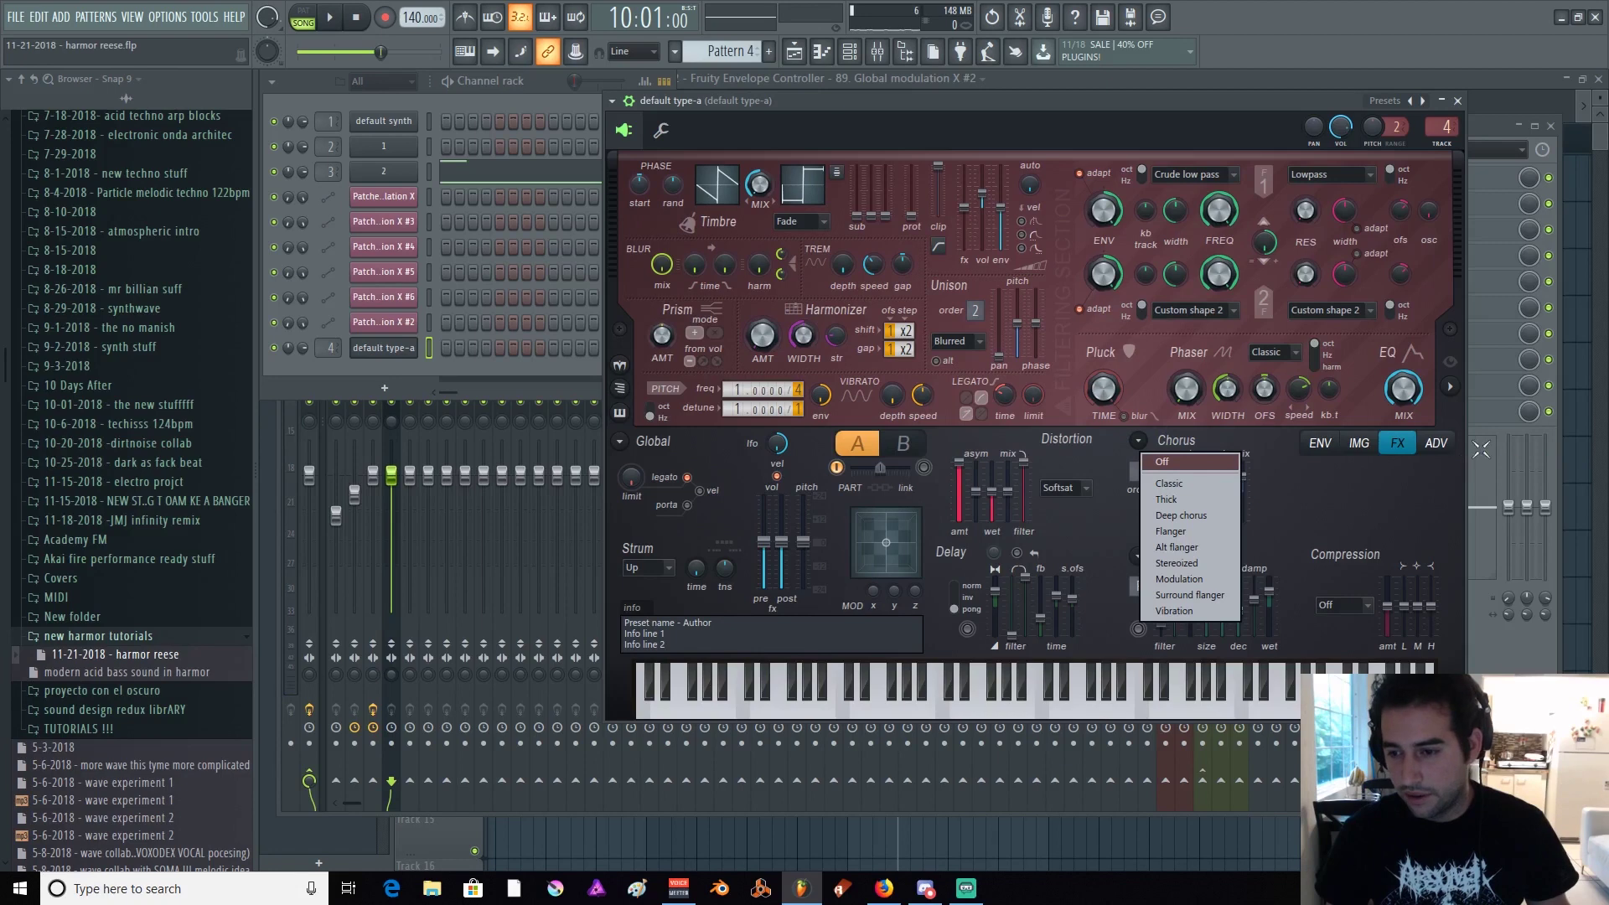
click(1436, 442)
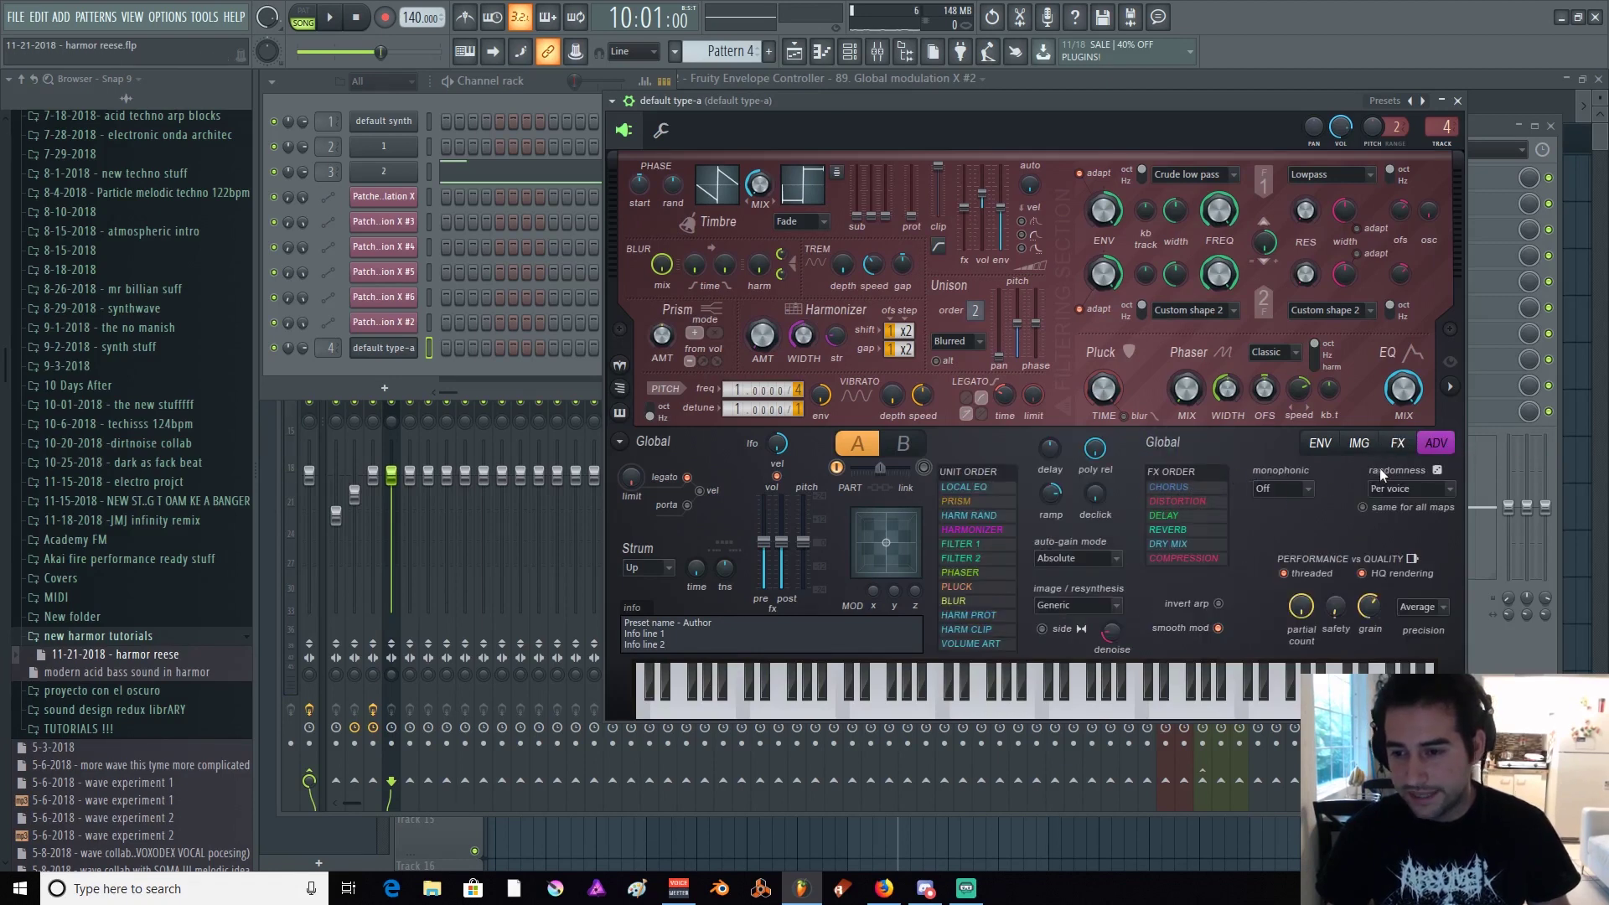
click(1397, 442)
click(1139, 442)
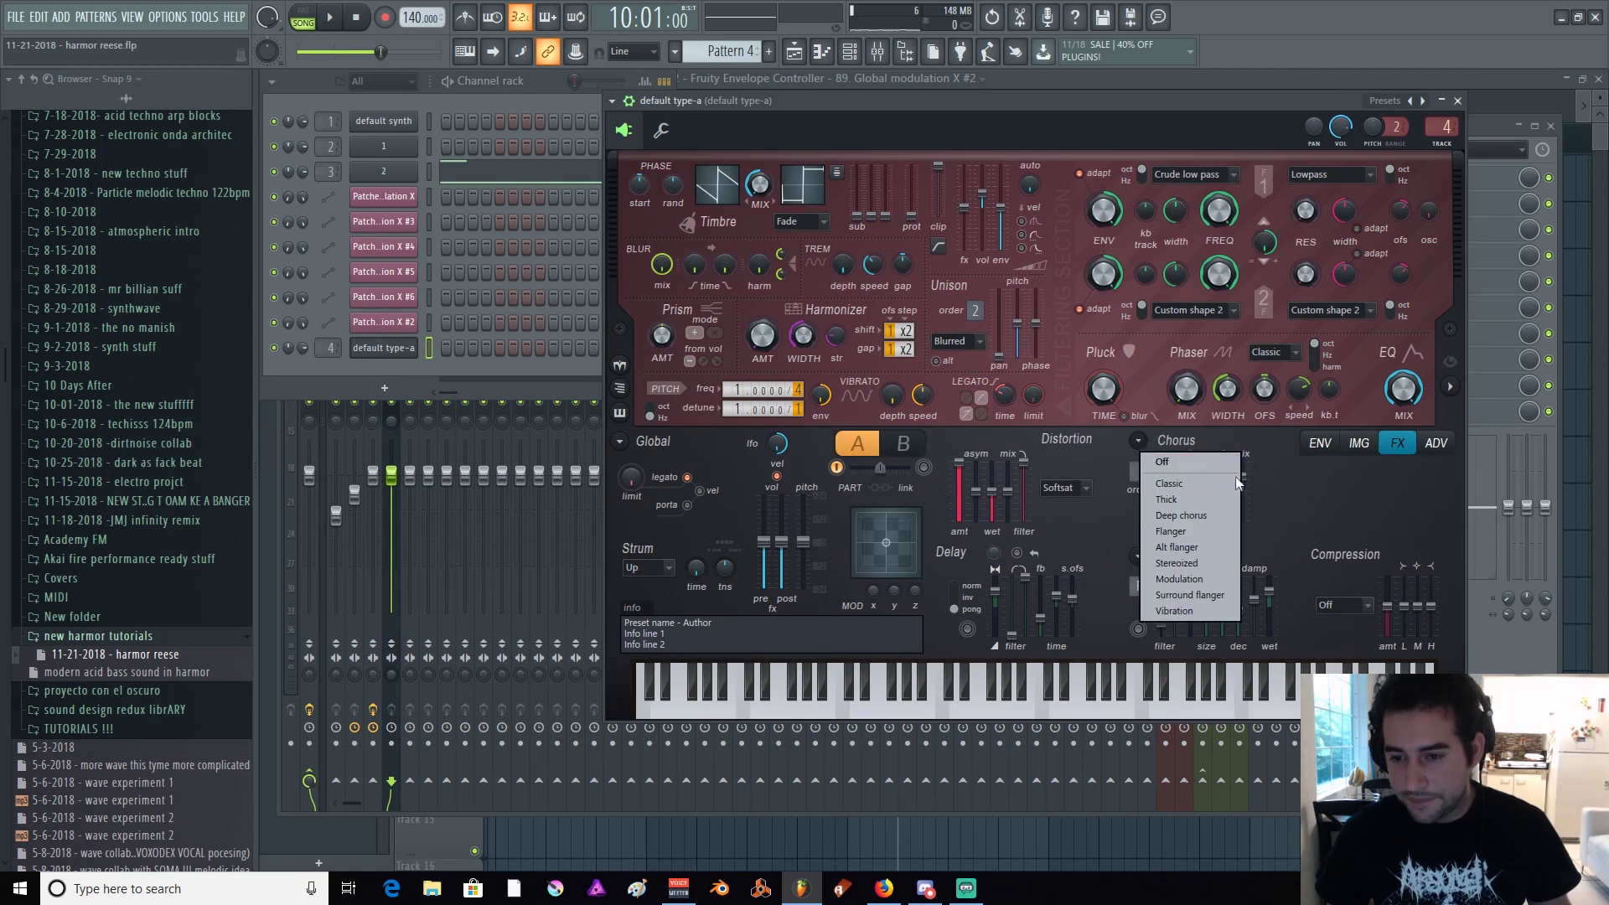
click(1207, 519)
click(1138, 440)
click(1209, 528)
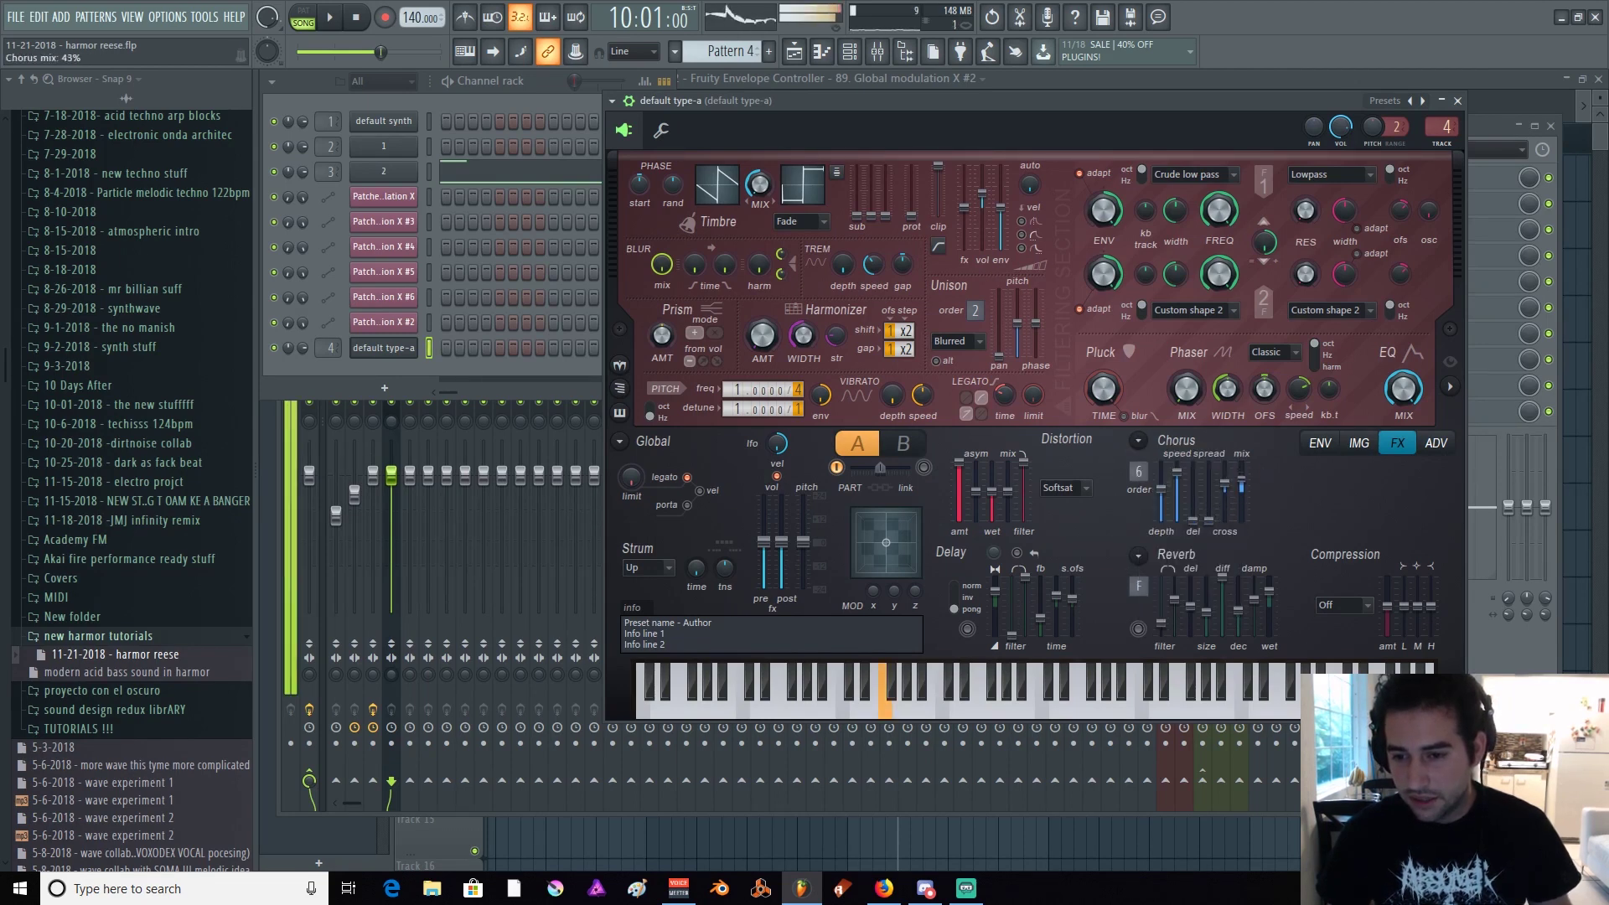
drag(1249, 470, 1249, 496)
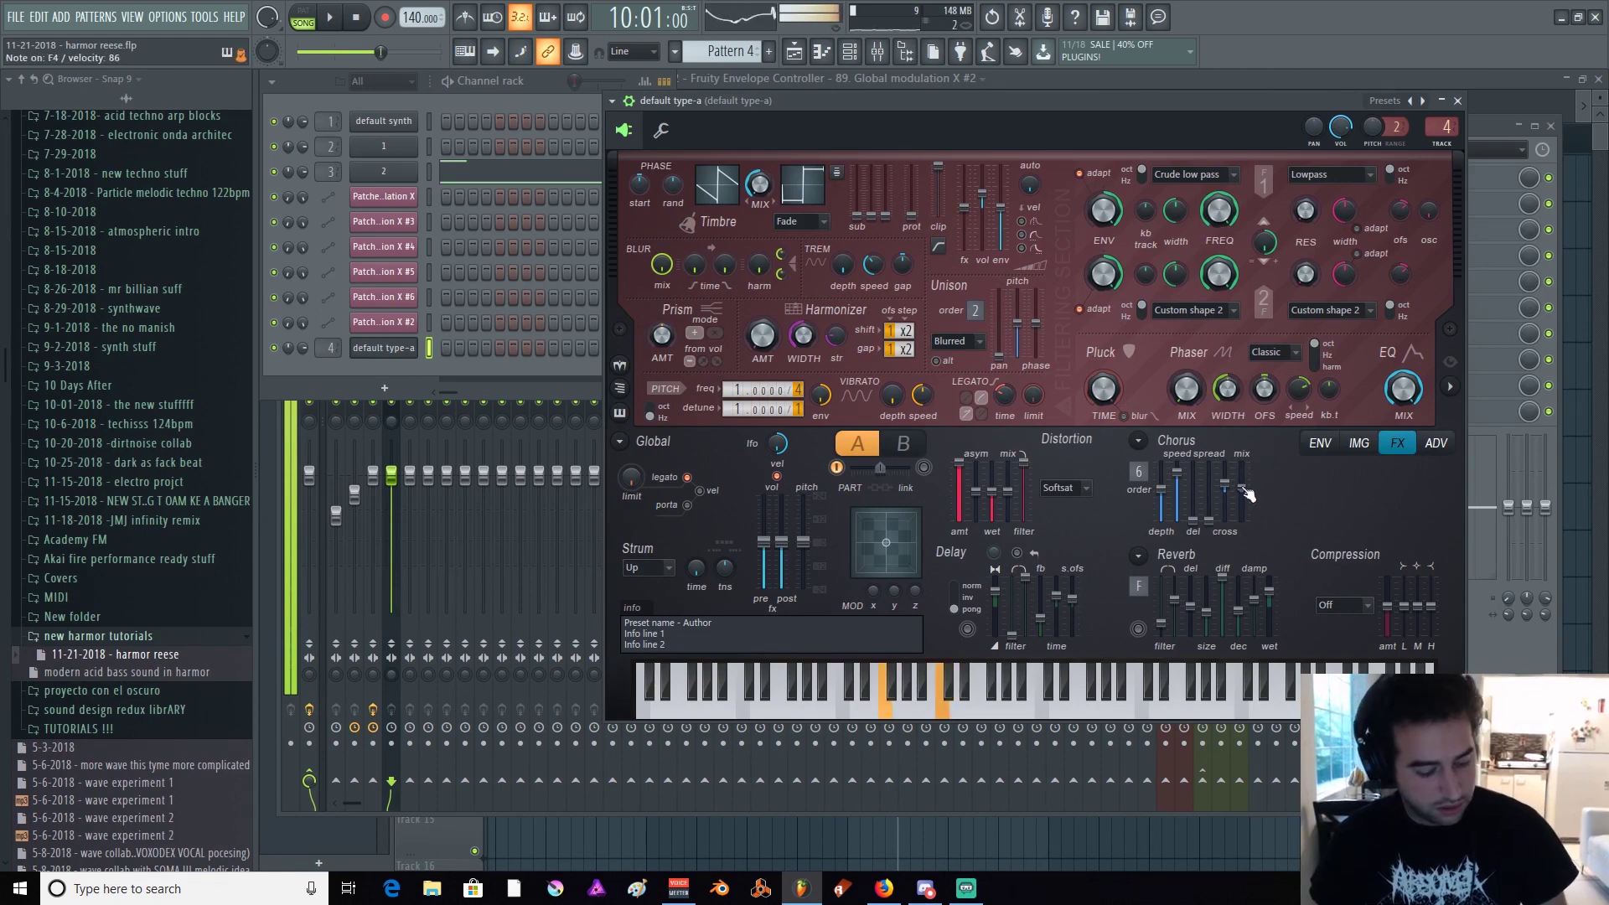
Set Harmor's compression type to Warming and raise the compression amount
click(1342, 605)
click(1354, 666)
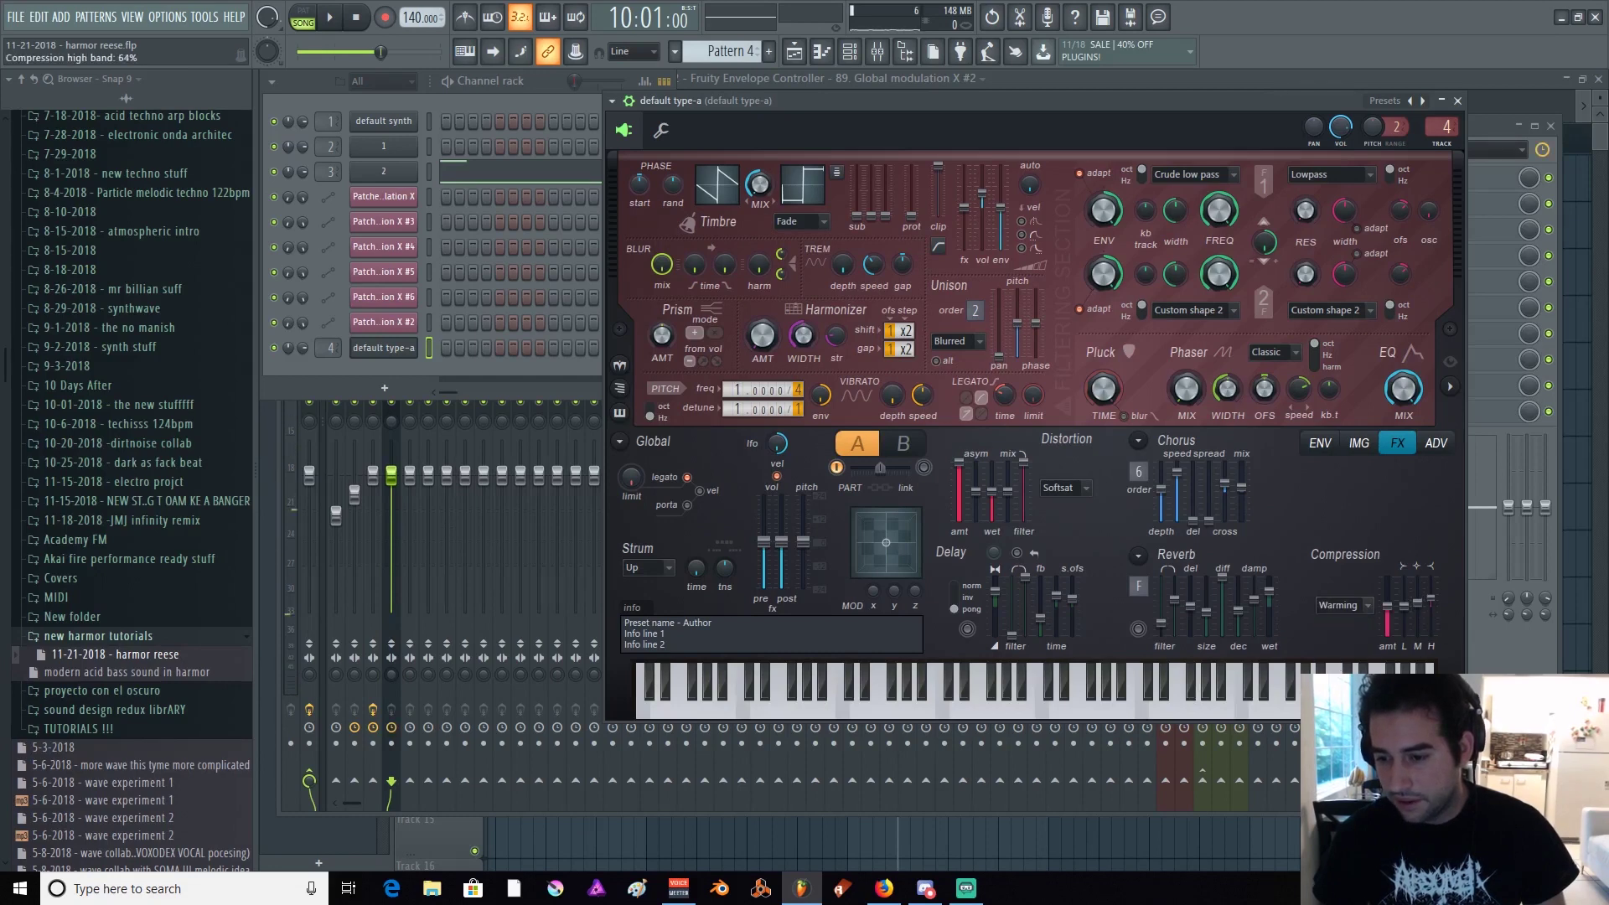
drag(1388, 605, 1388, 577)
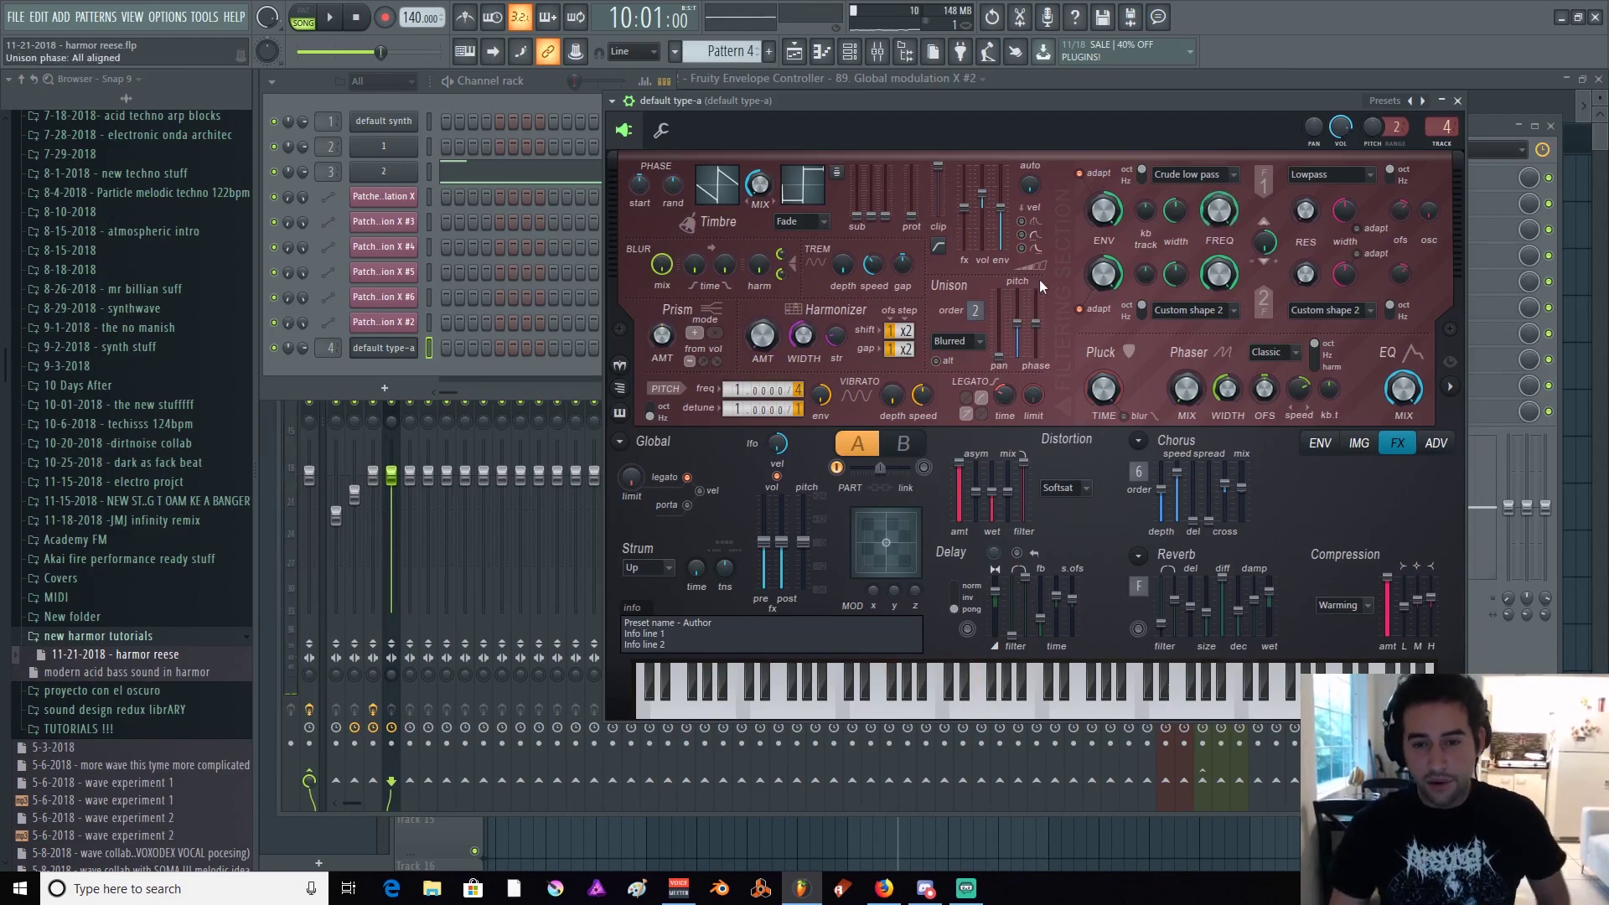
Close the default type-a Harmor and open the Harmor on channel 2, placing its window clear of the channel list
drag(1044, 94, 1001, 84)
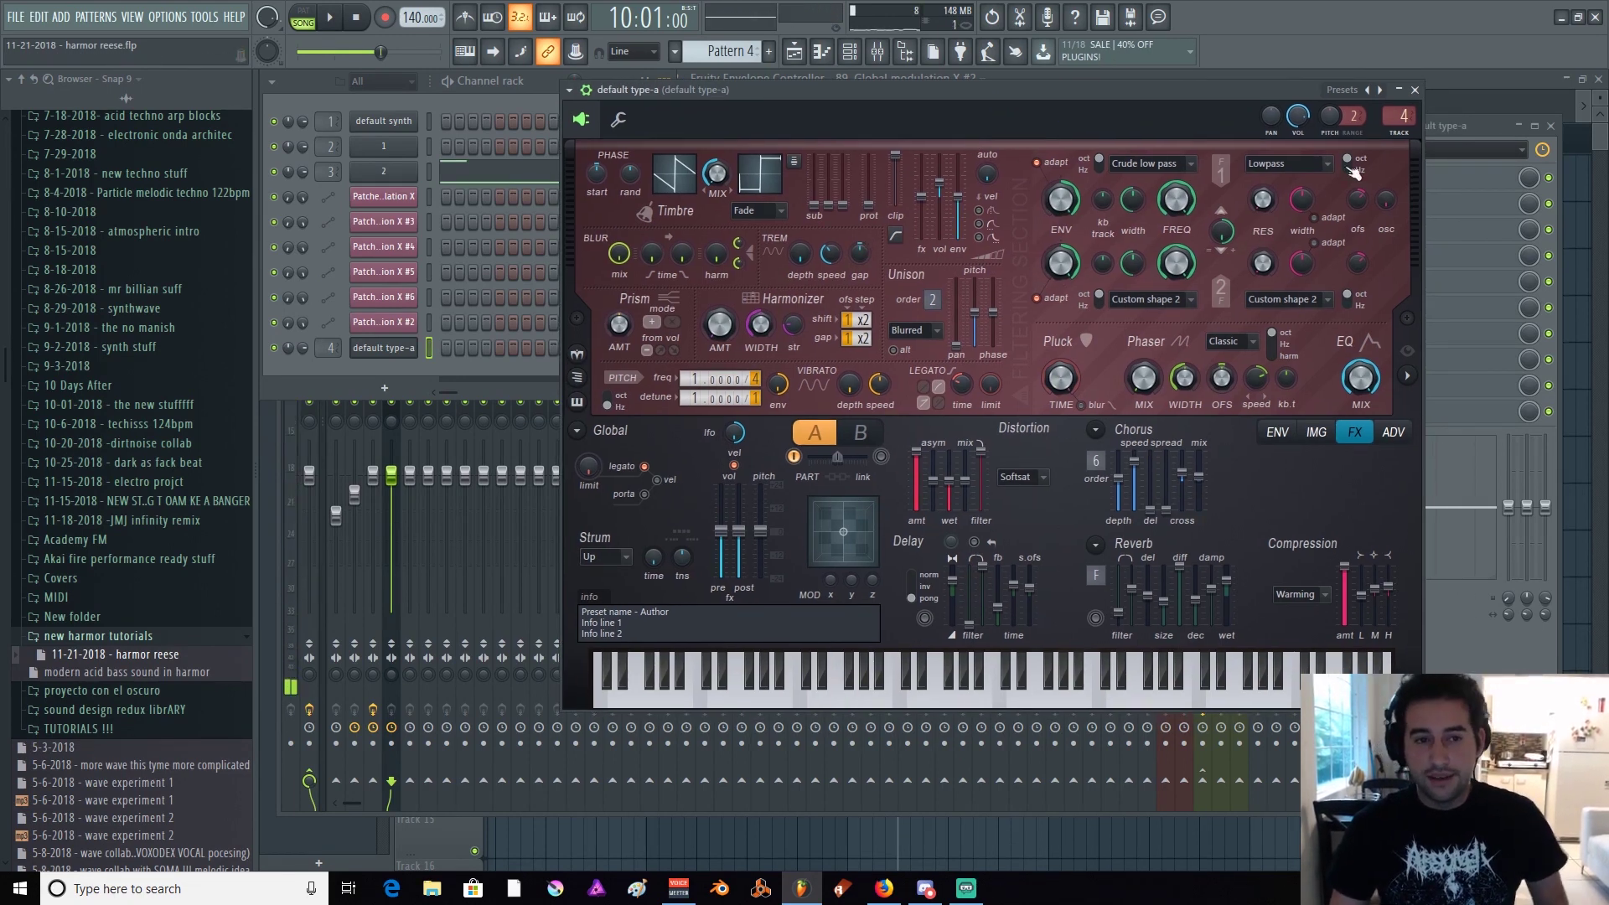
click(1414, 90)
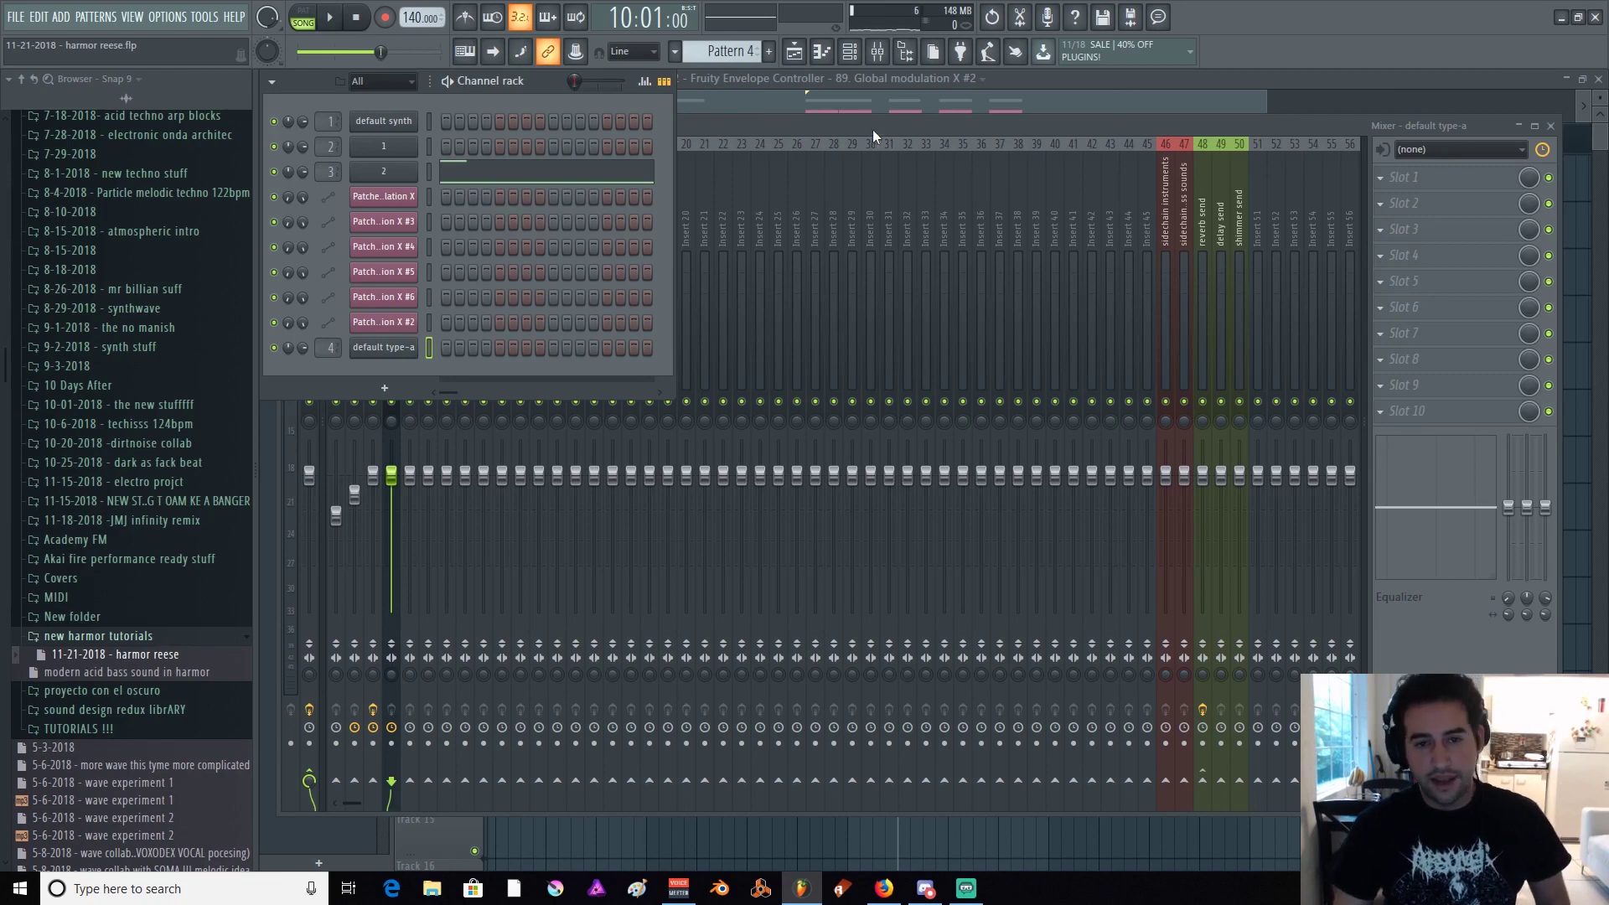
click(388, 172)
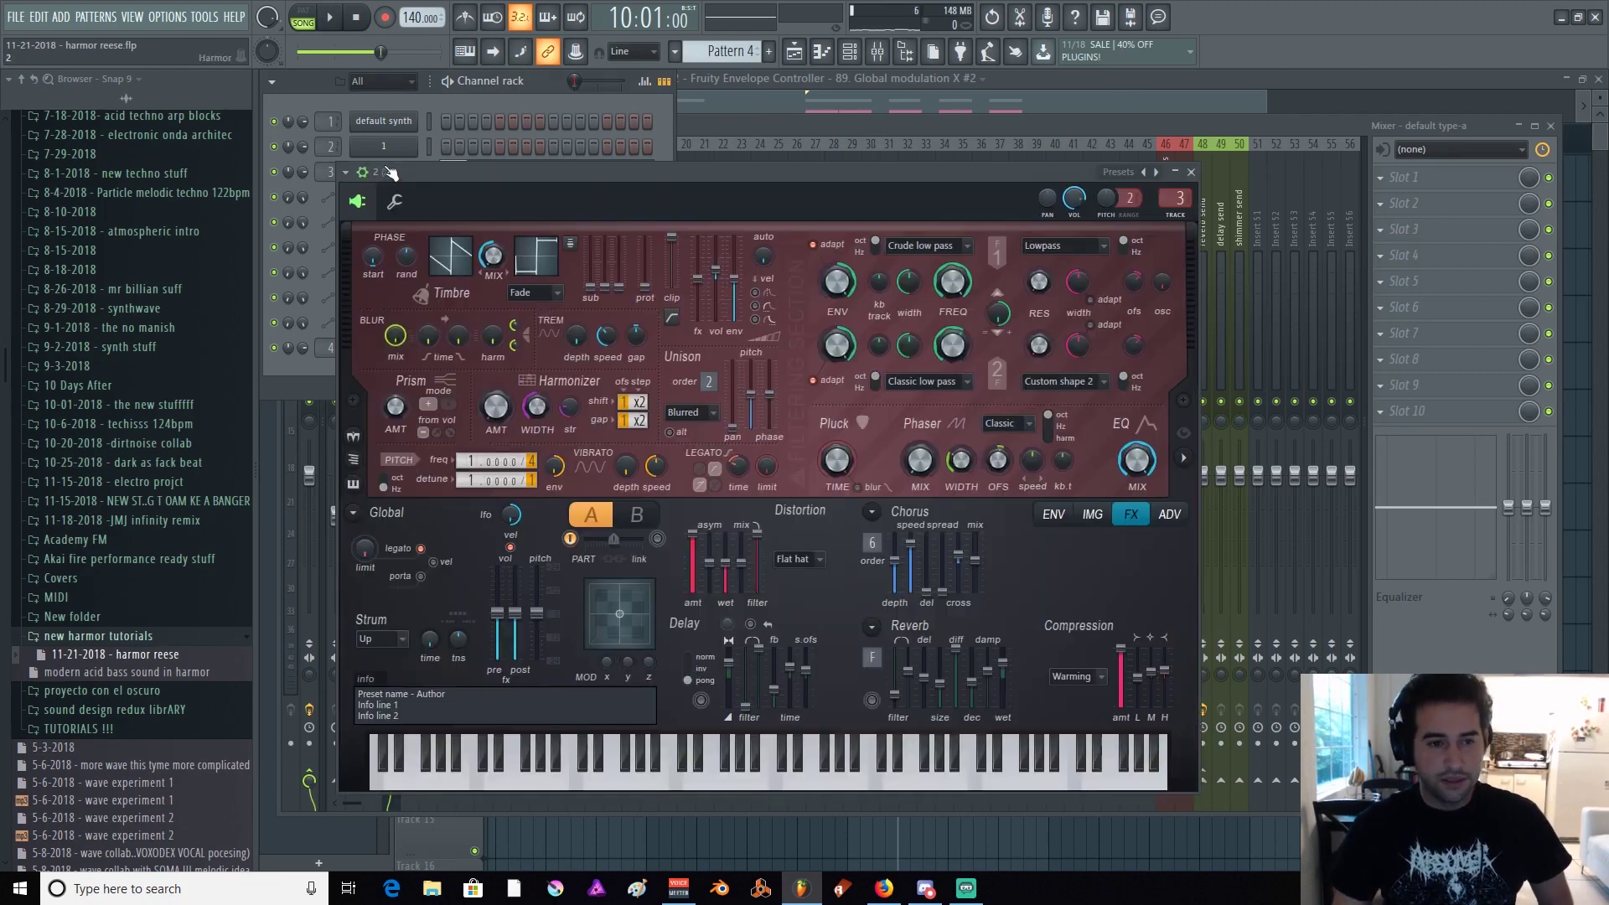
drag(530, 171, 736, 224)
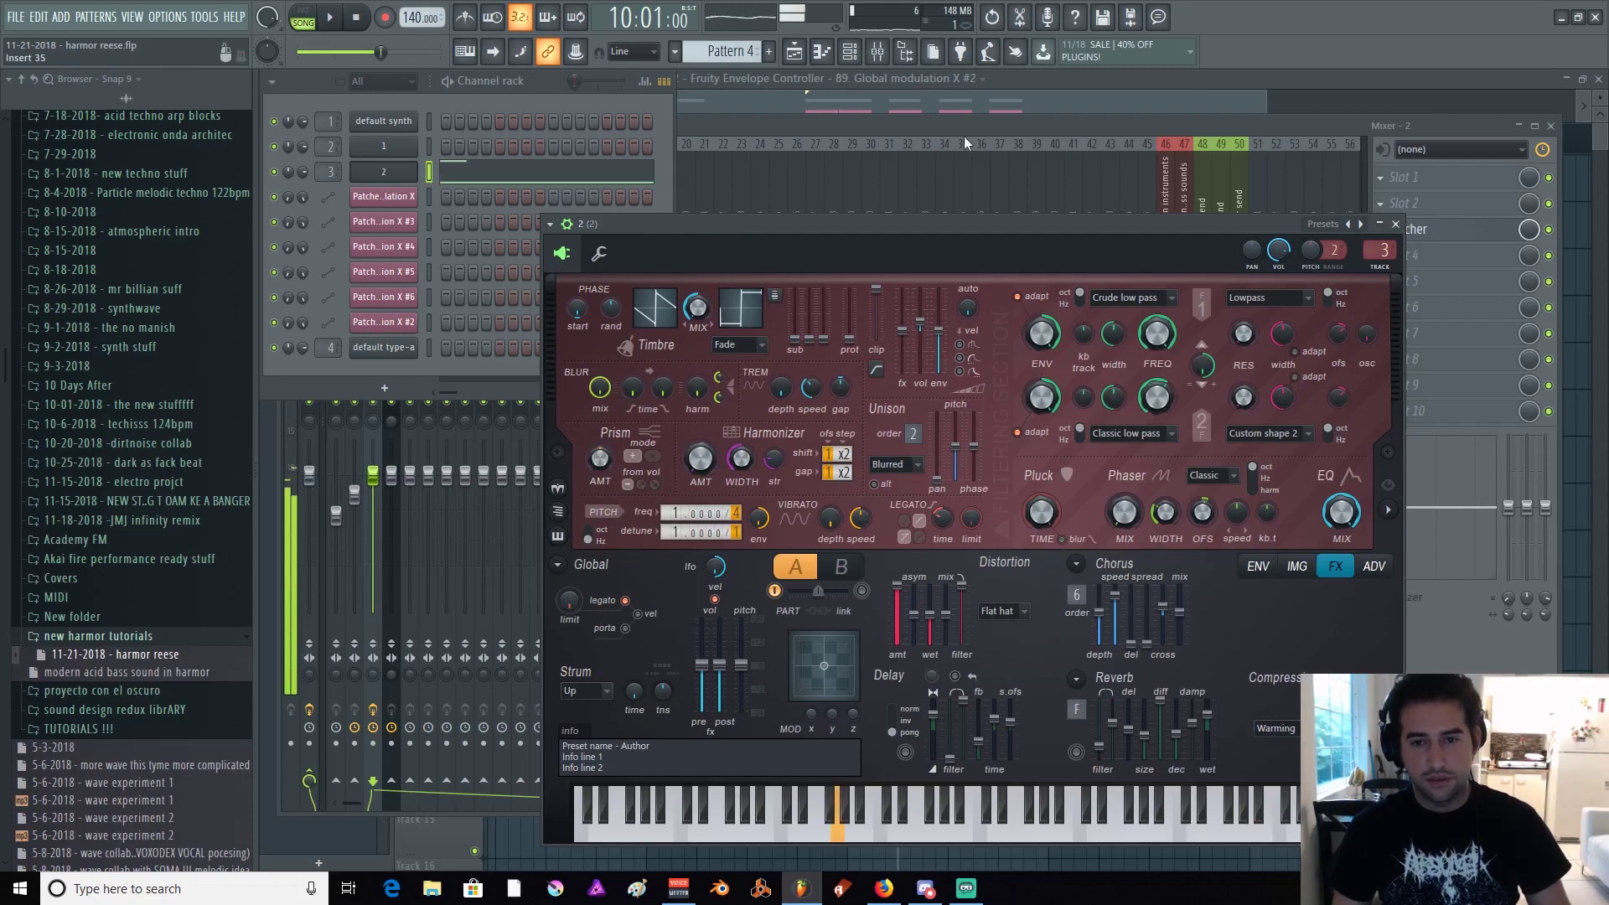
Open the Patcher effect on channel 2's mixer track and enlarge its window to show the whole map
click(816, 139)
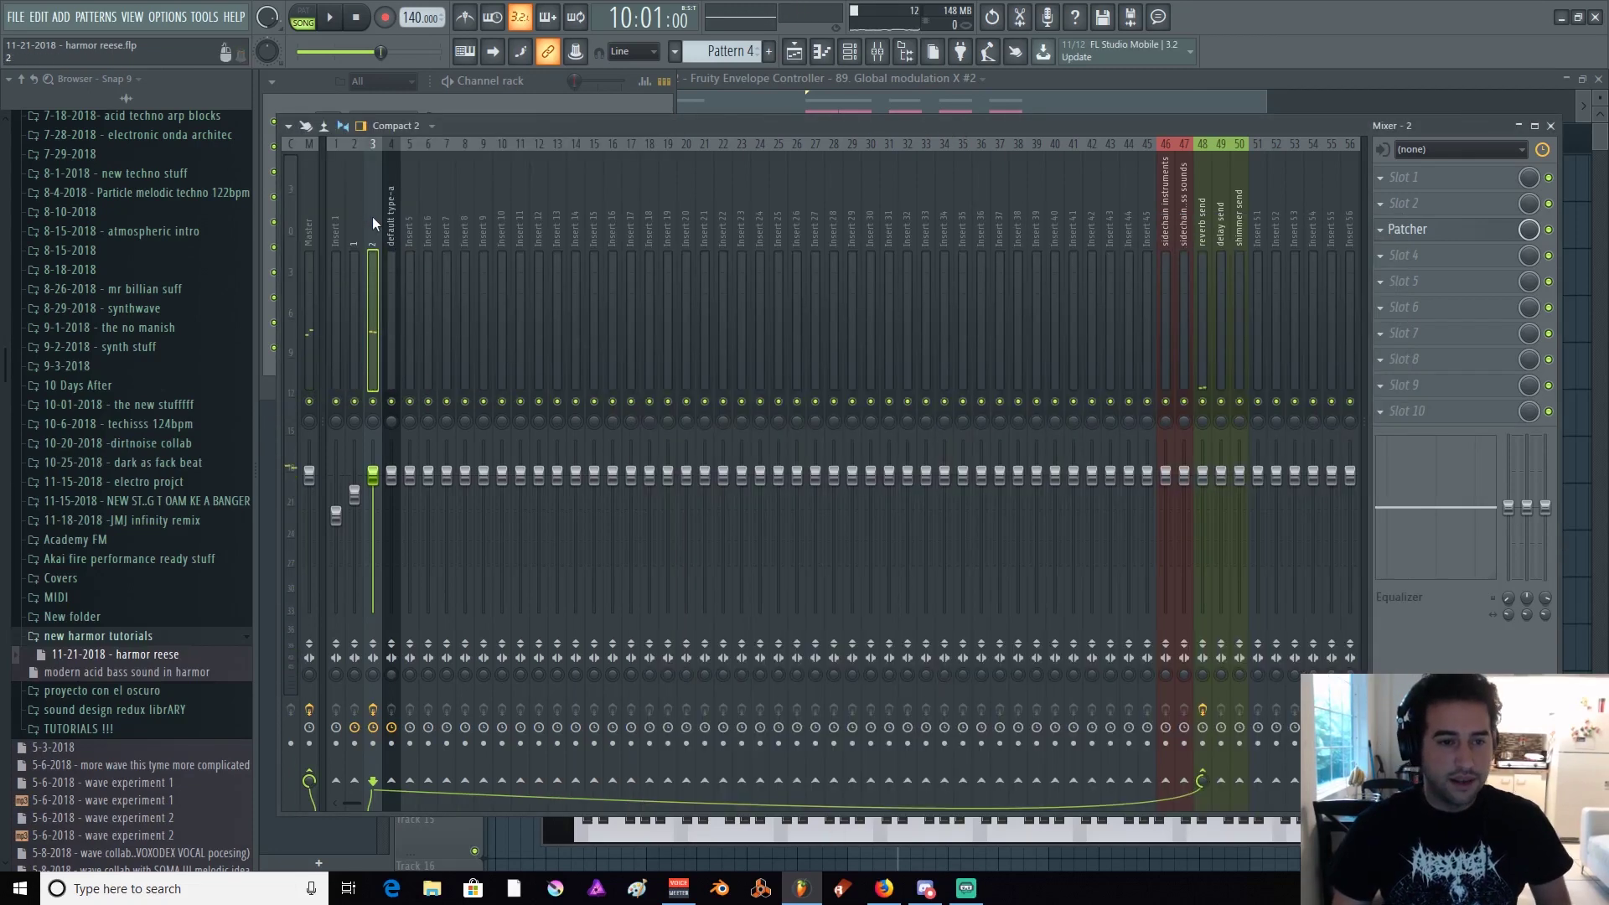
click(1462, 232)
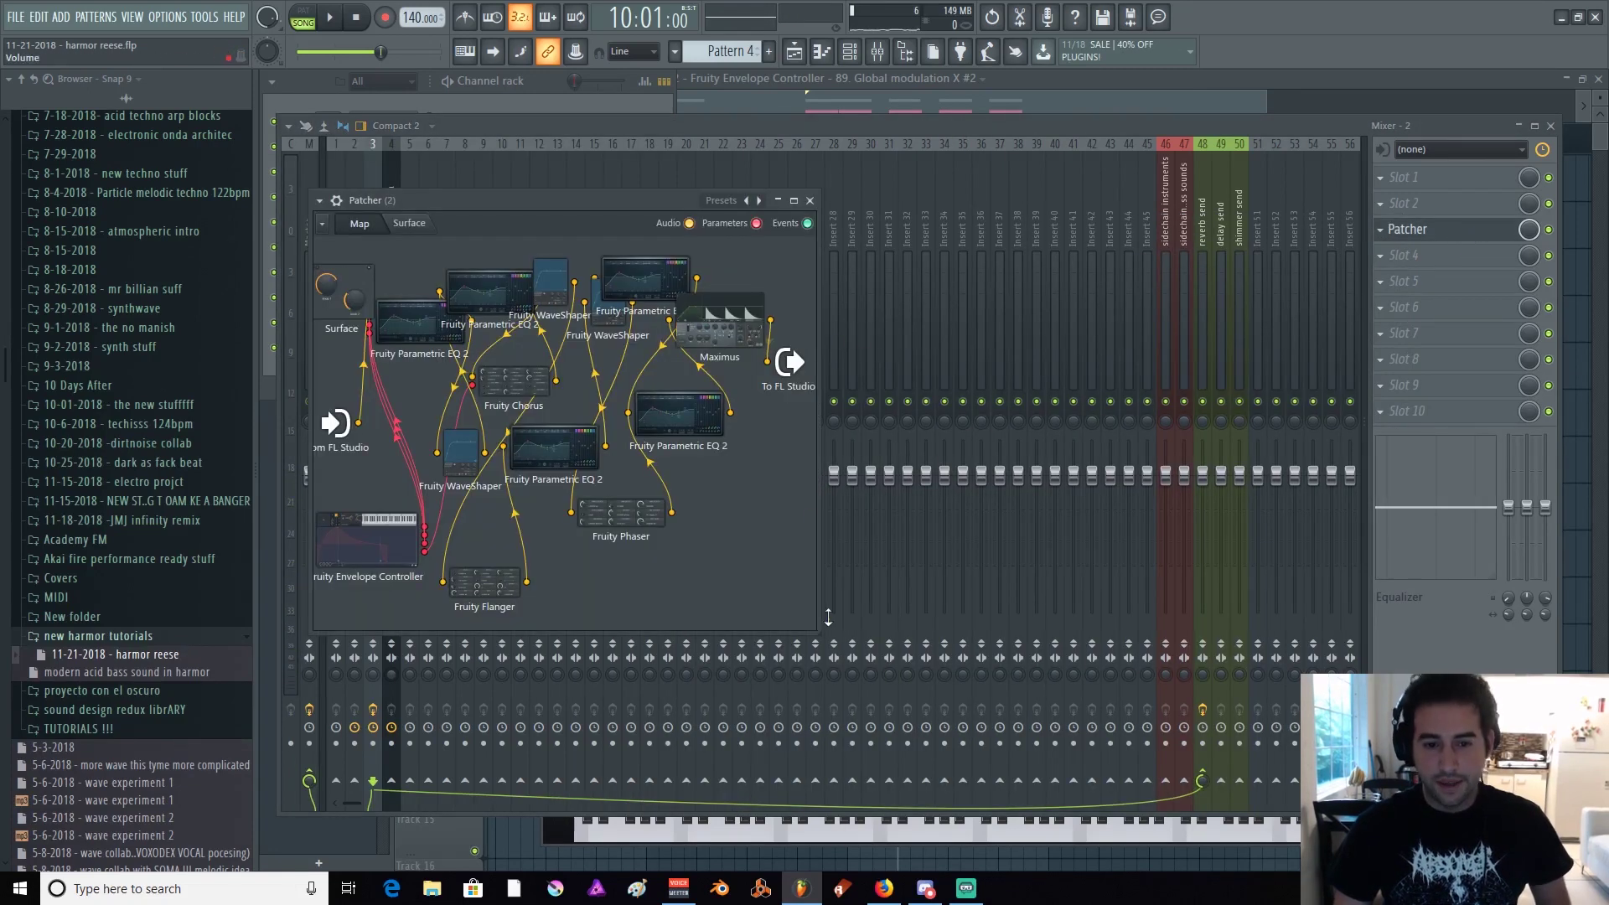
drag(820, 628, 1398, 738)
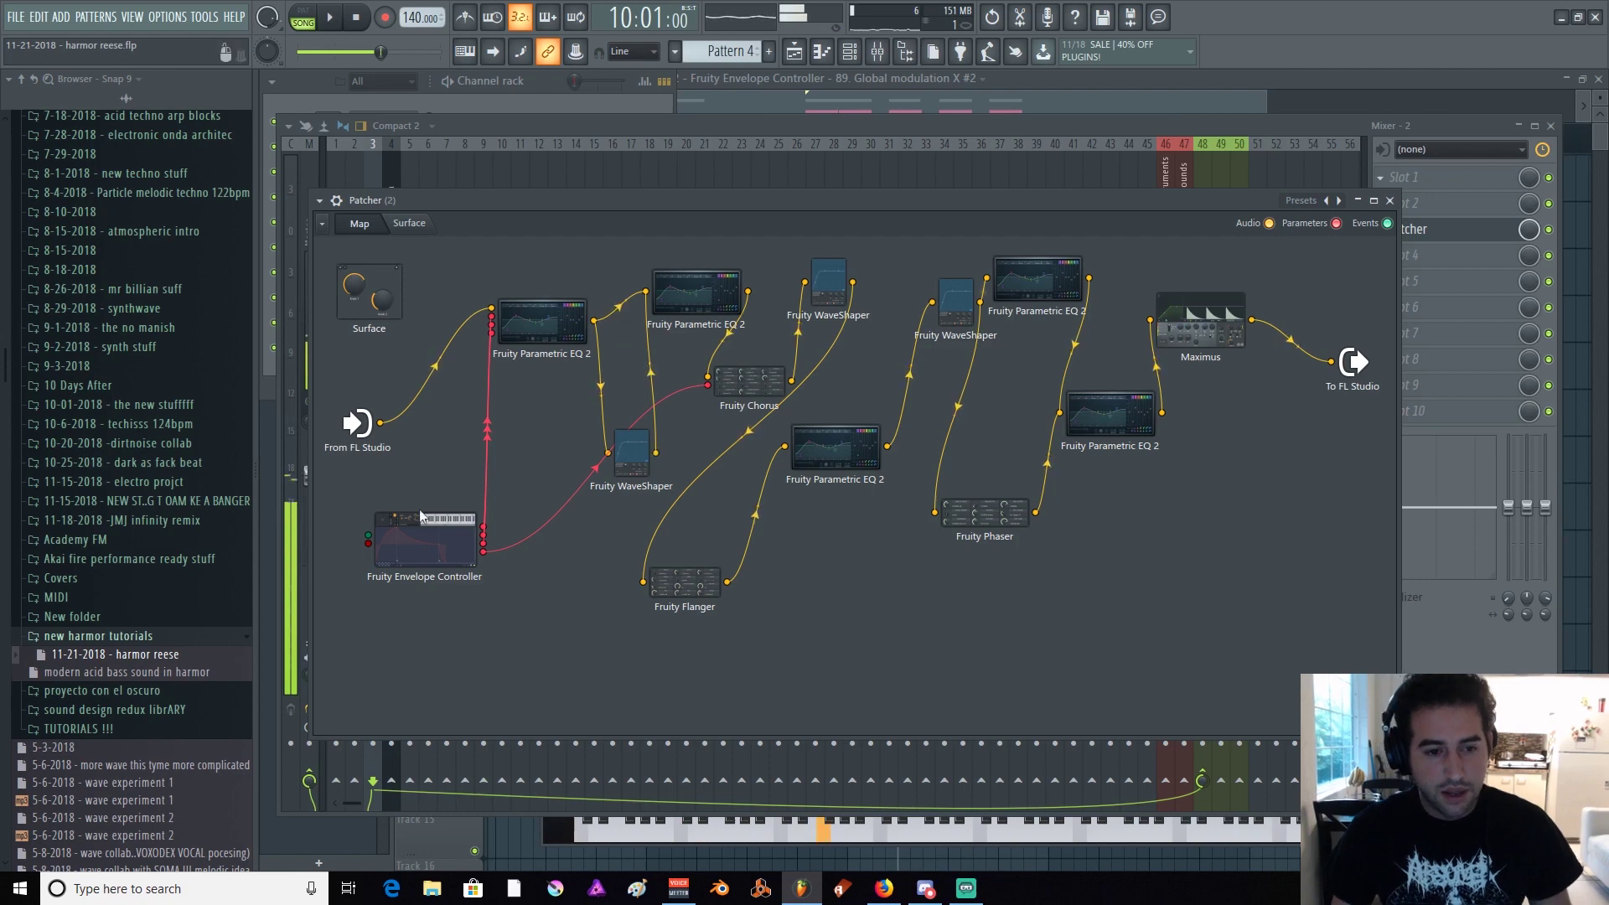
Move the Fruity Envelope Controller node up below the audio input, open its editor and place it over the lower map
drag(442, 560, 424, 511)
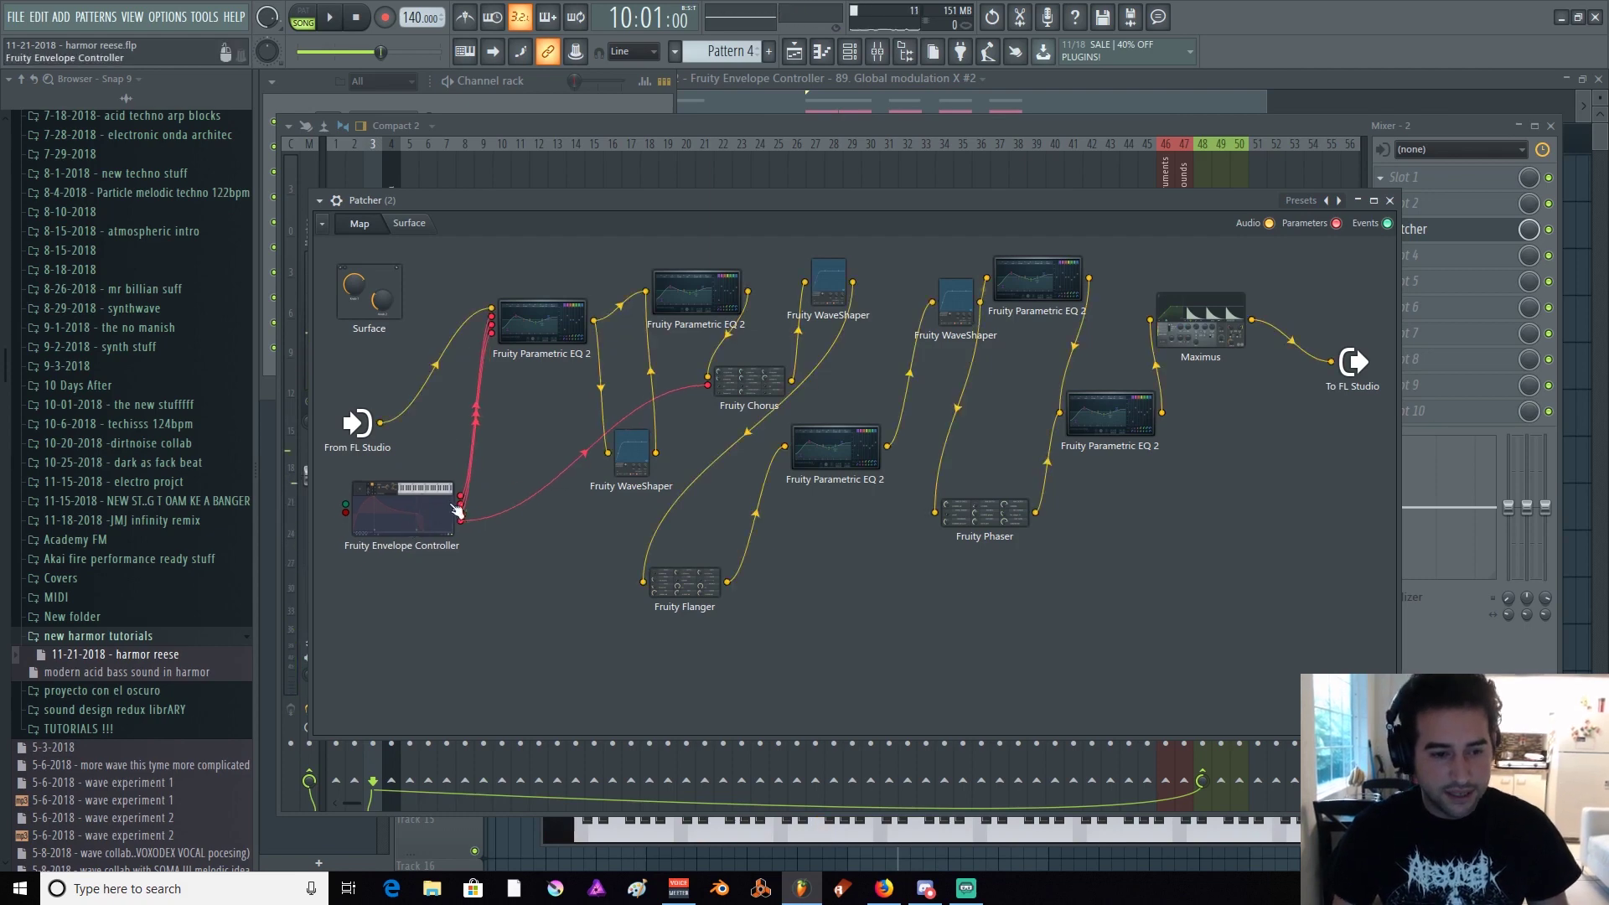
double_click(422, 518)
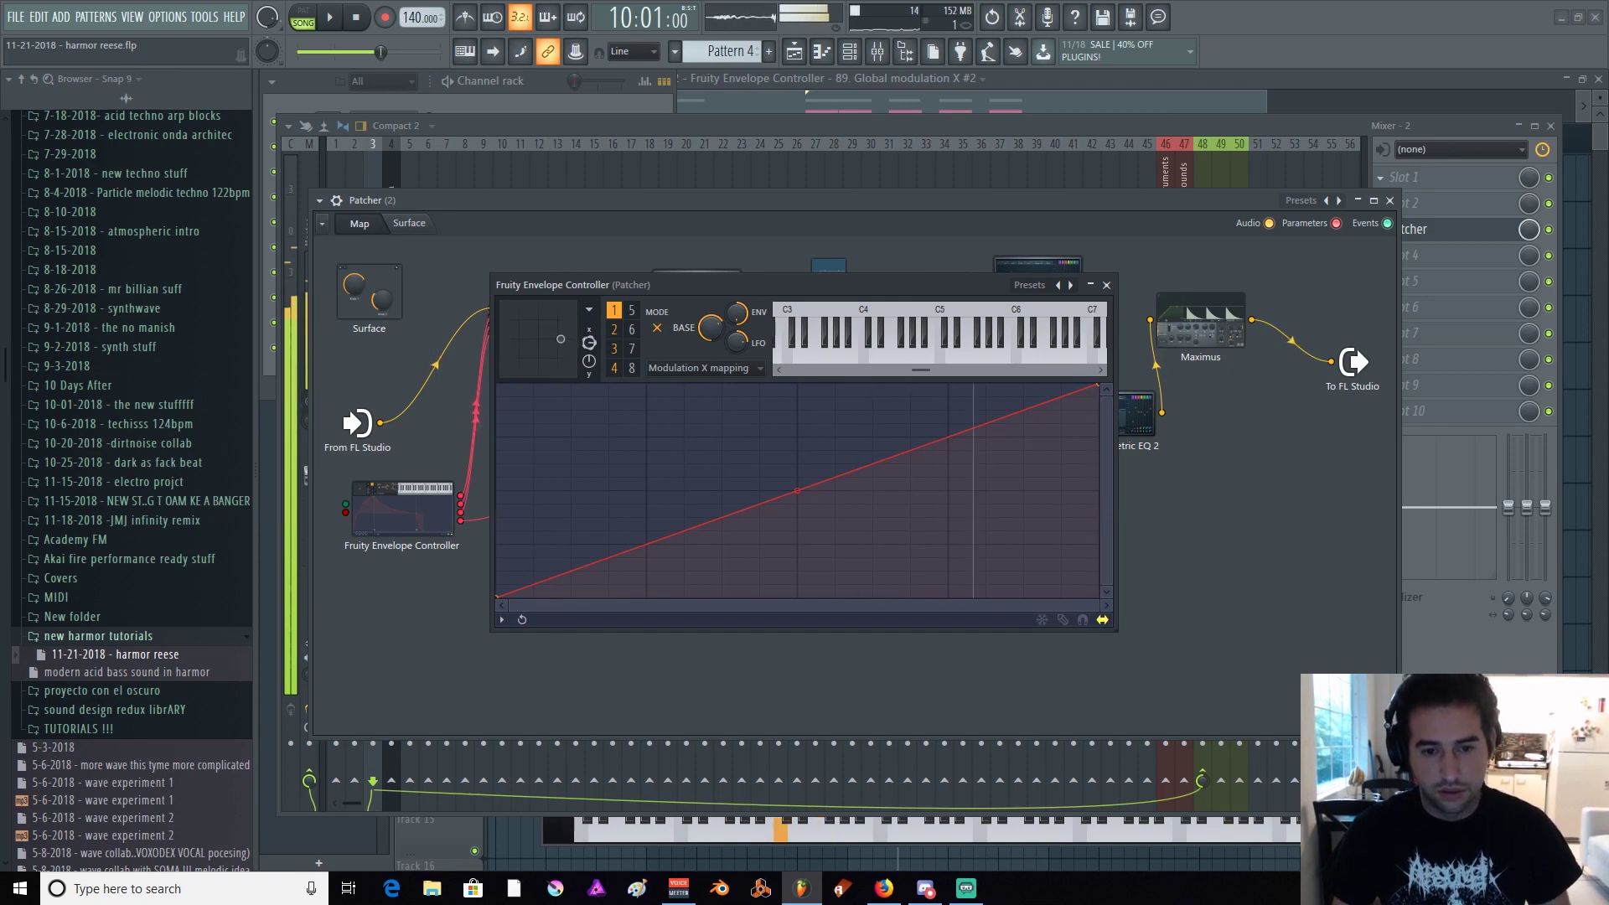
drag(718, 285, 531, 451)
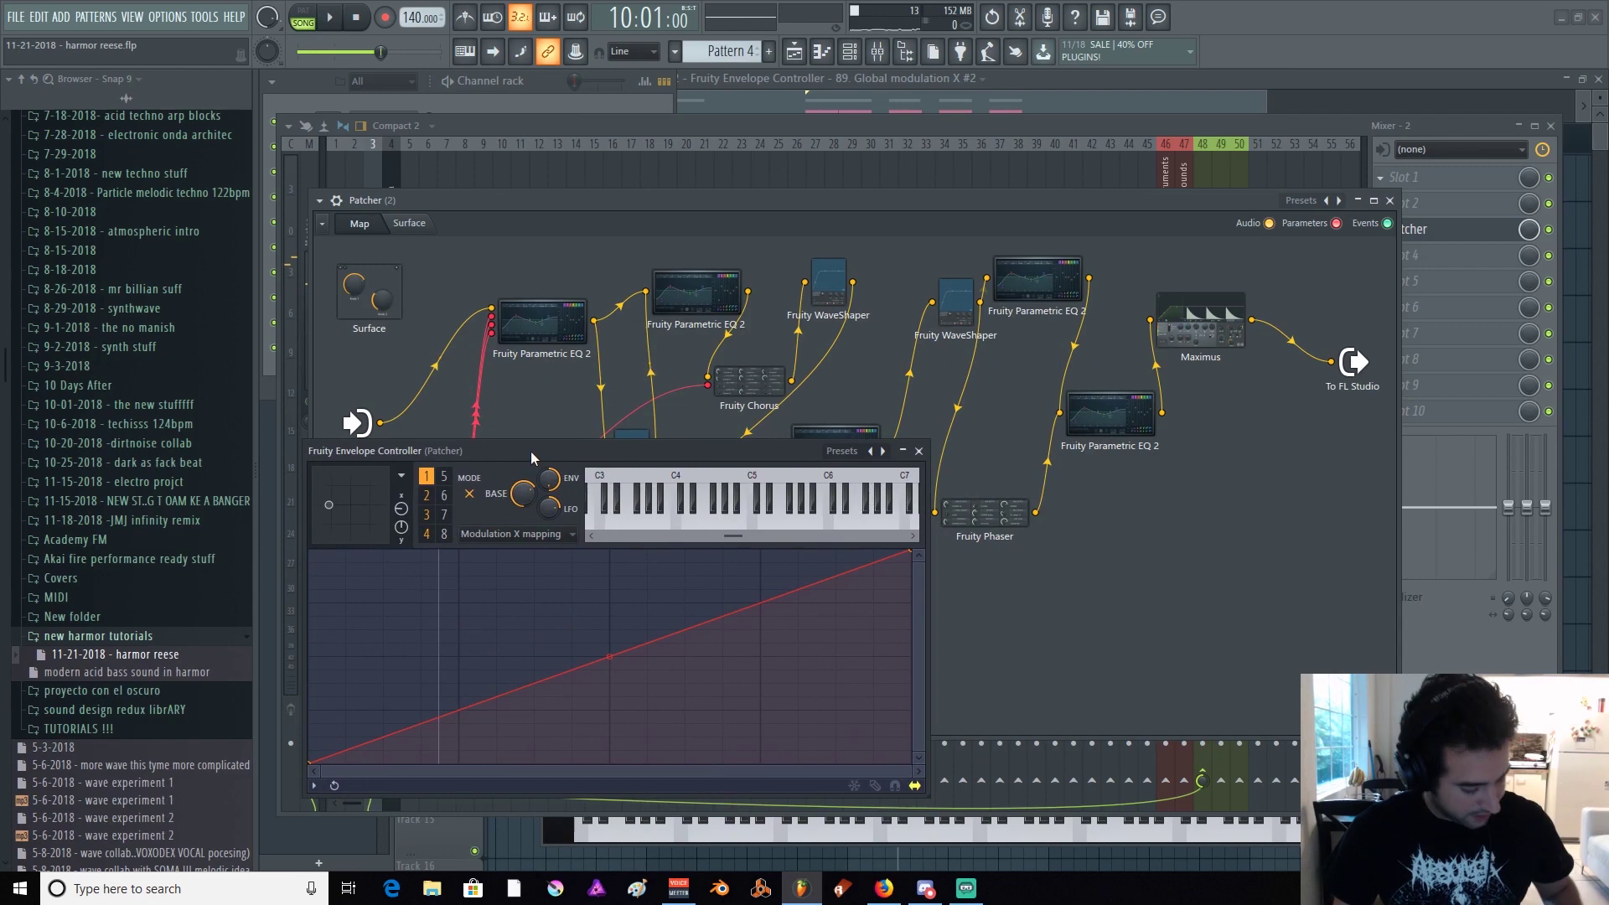
Open the Fruity Parametric EQ 2 and Fruity Chorus driven by the envelope controller and place them beside its editor
double_click(651, 318)
drag(651, 319, 1089, 210)
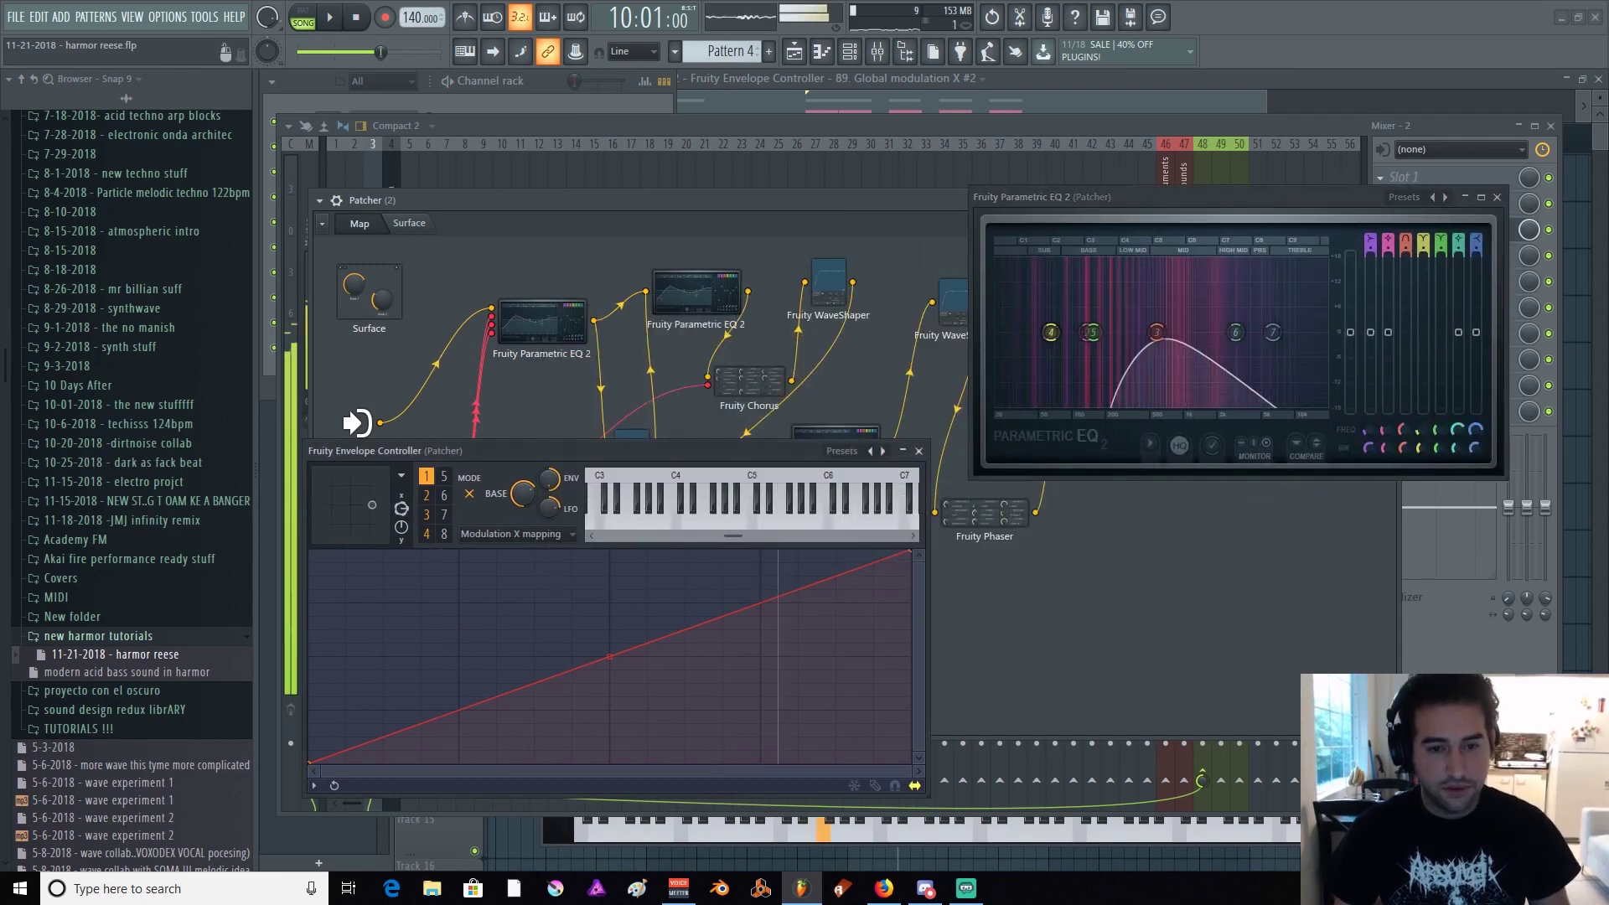
double_click(726, 387)
drag(749, 360, 1086, 450)
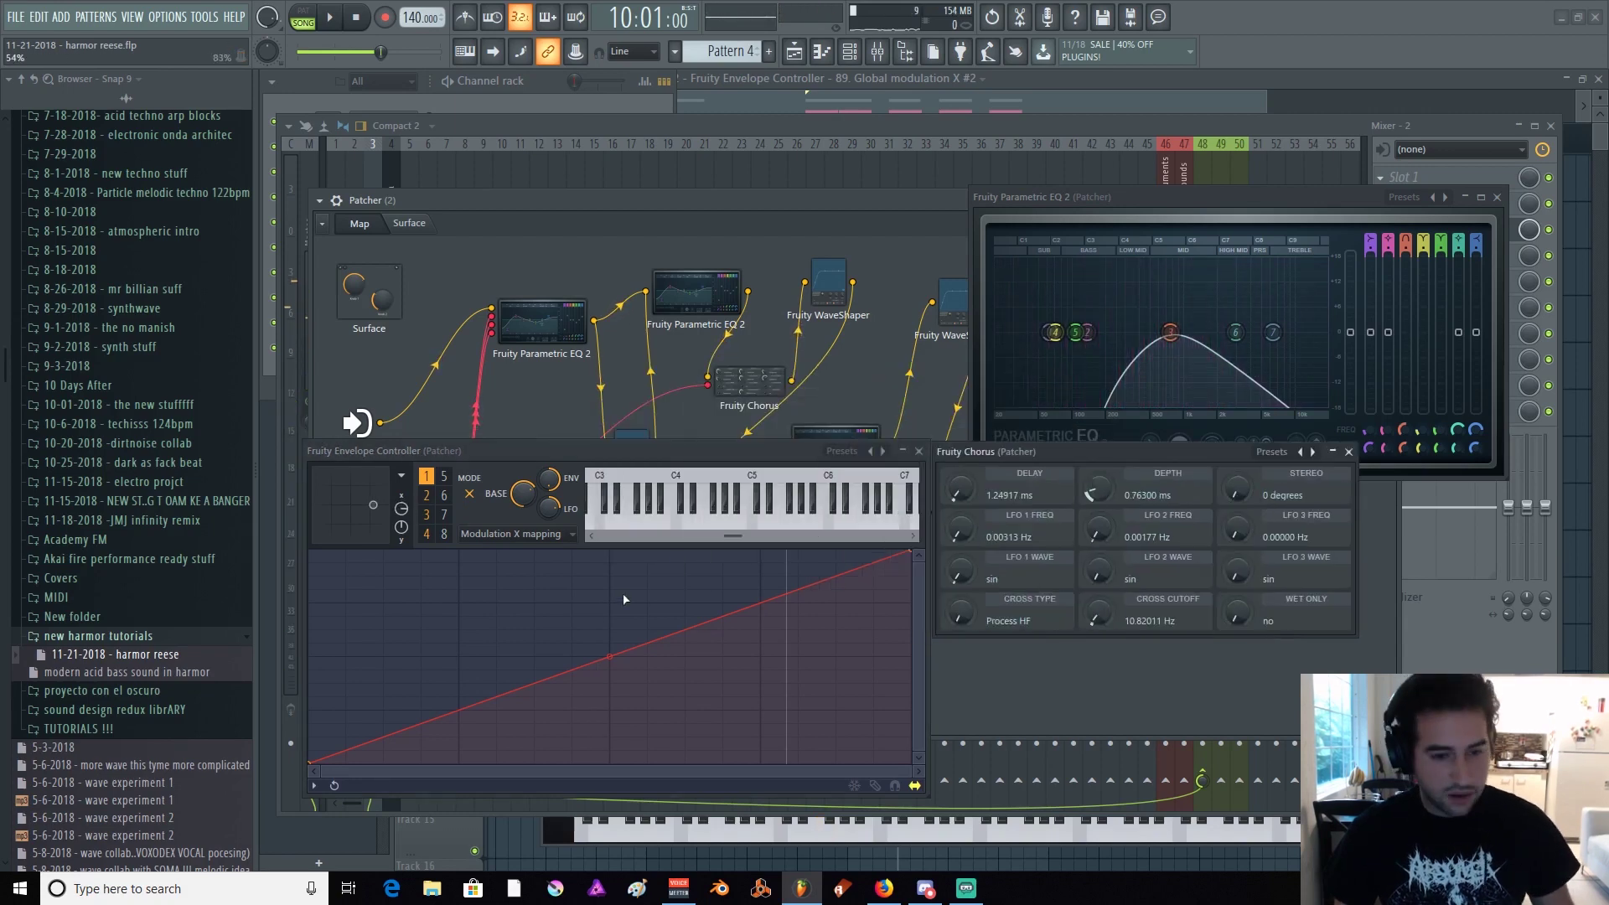
Rearrange the Envelope Controller, Parametric EQ 2 and Chorus editors so that their modulated controls can be watched together
mouse_move(401, 509)
mouse_down()
mouse_move(401, 553)
mouse_move(401, 478)
mouse_up()
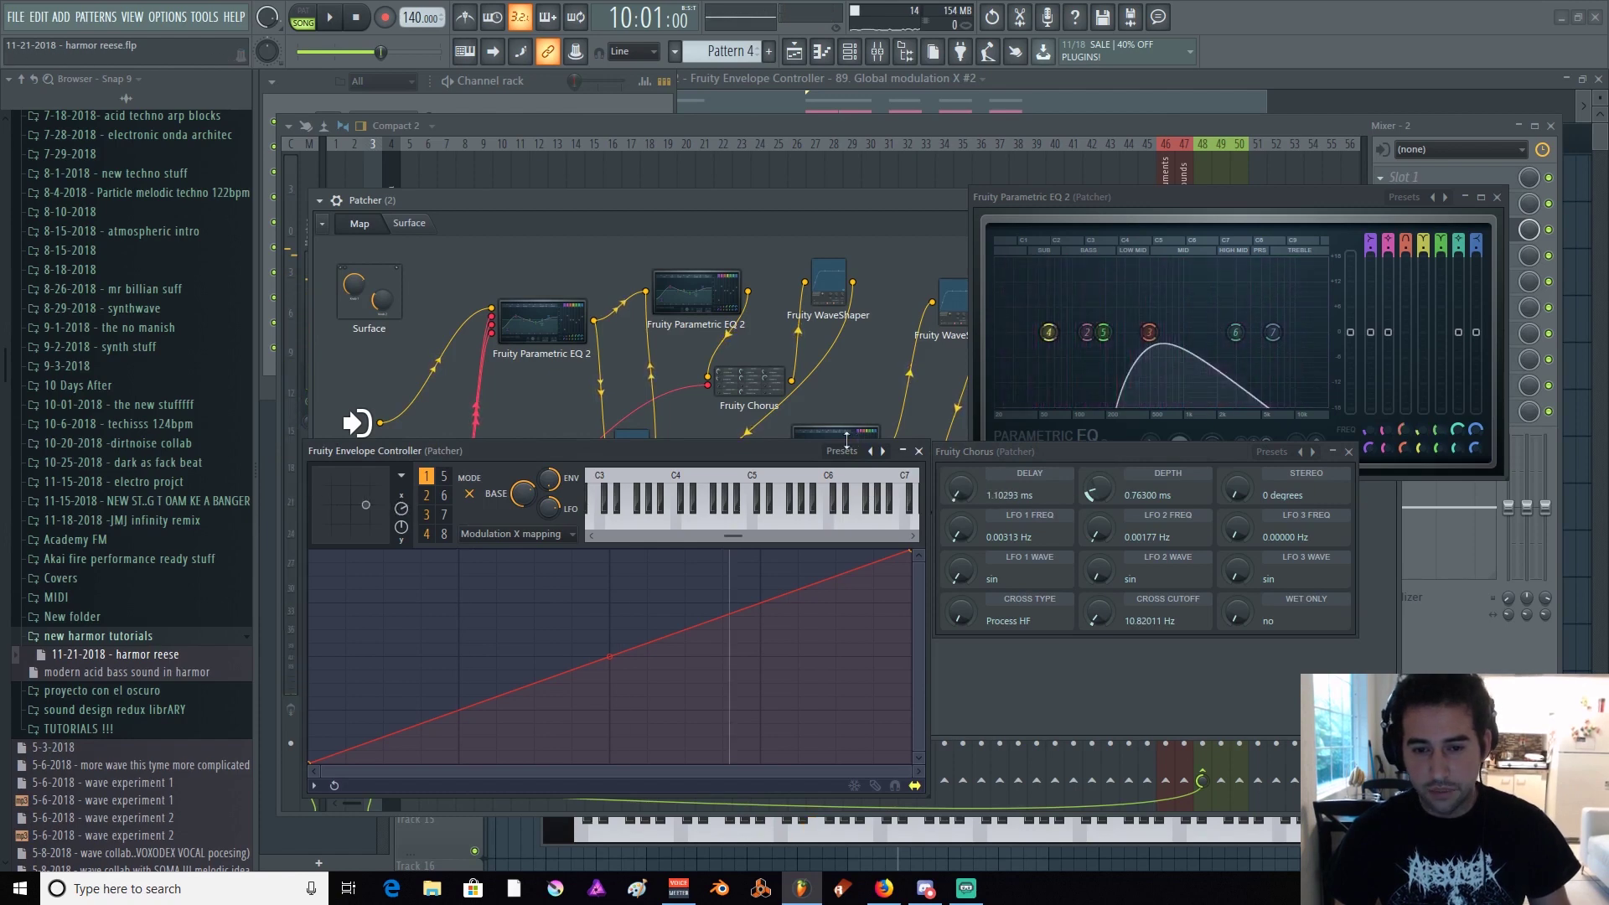
drag(739, 458, 733, 457)
drag(1016, 451, 1138, 465)
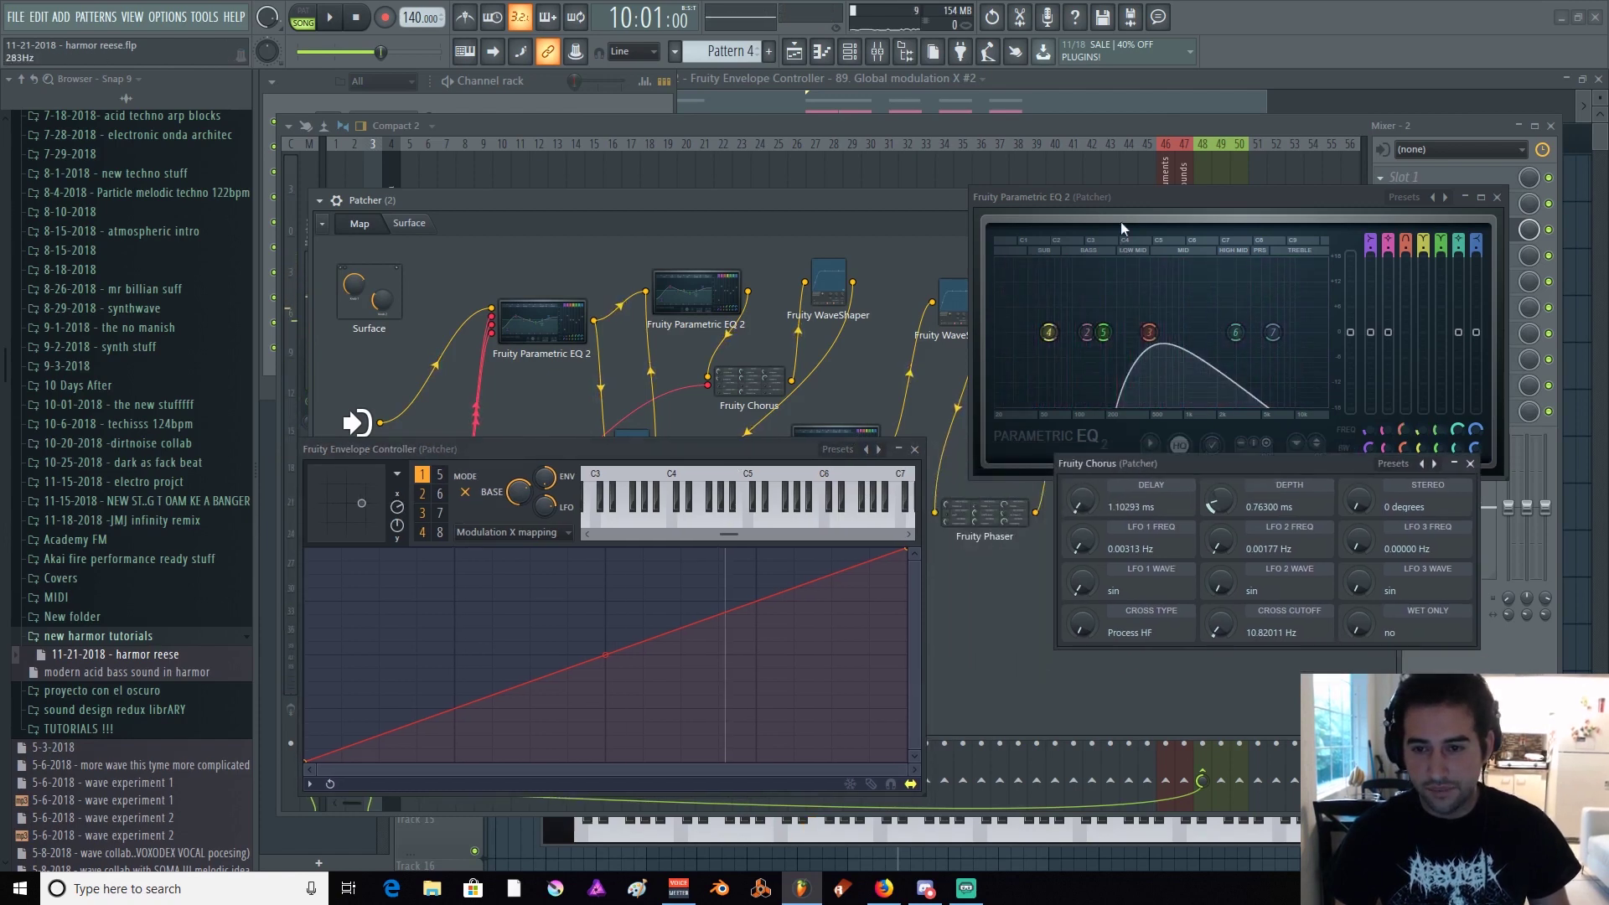
drag(1121, 196, 1317, 106)
drag(1130, 464, 1303, 522)
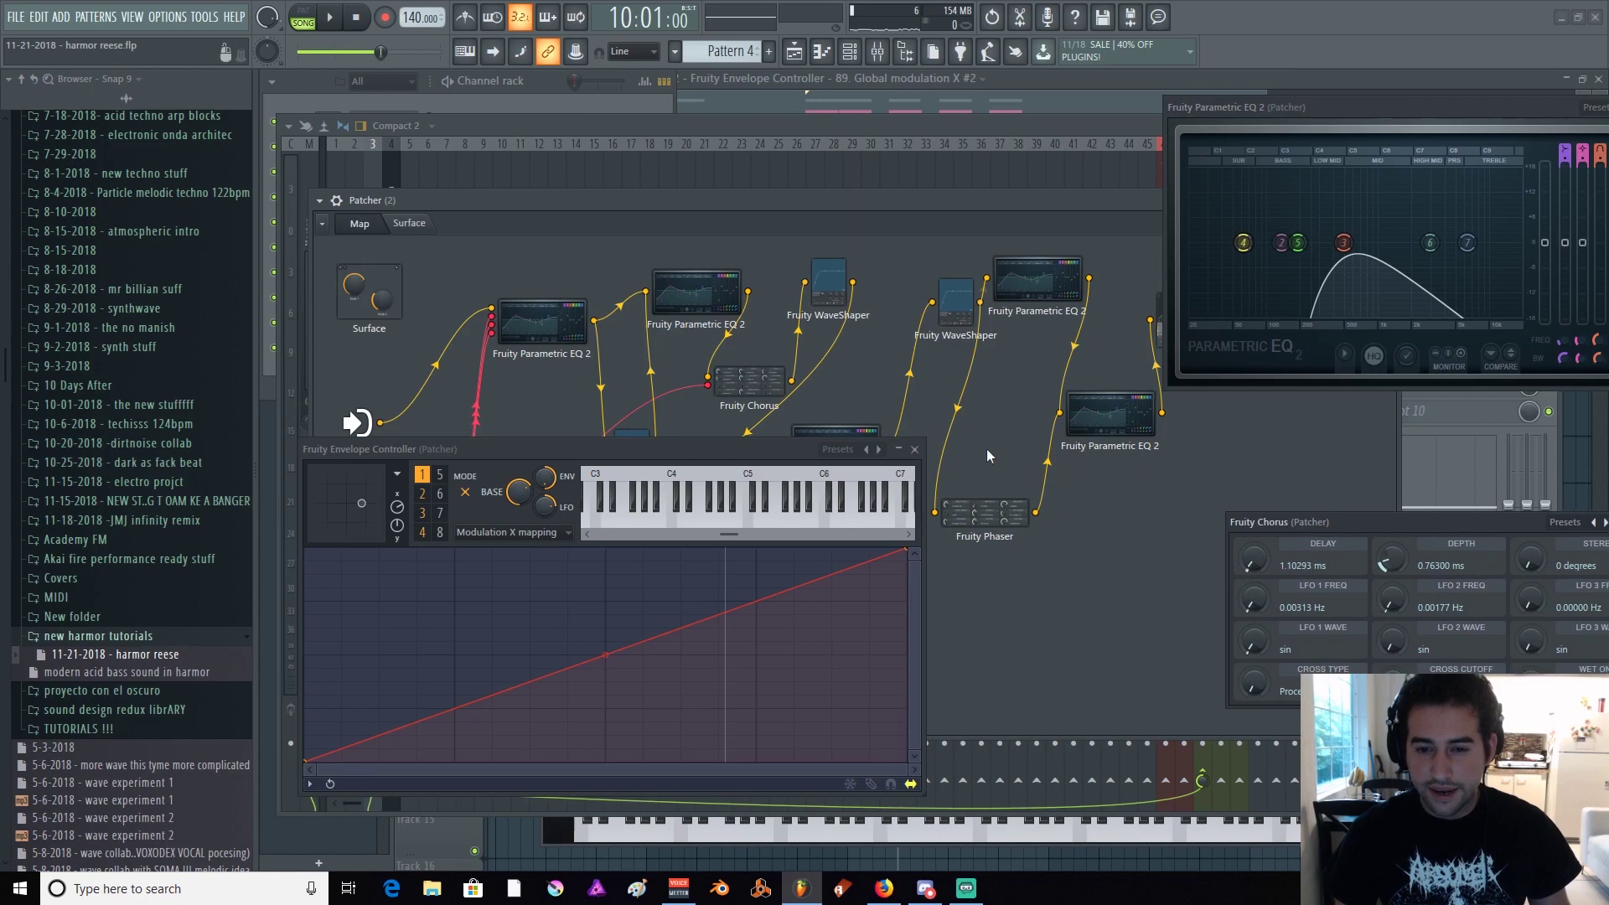
drag(667, 450, 597, 378)
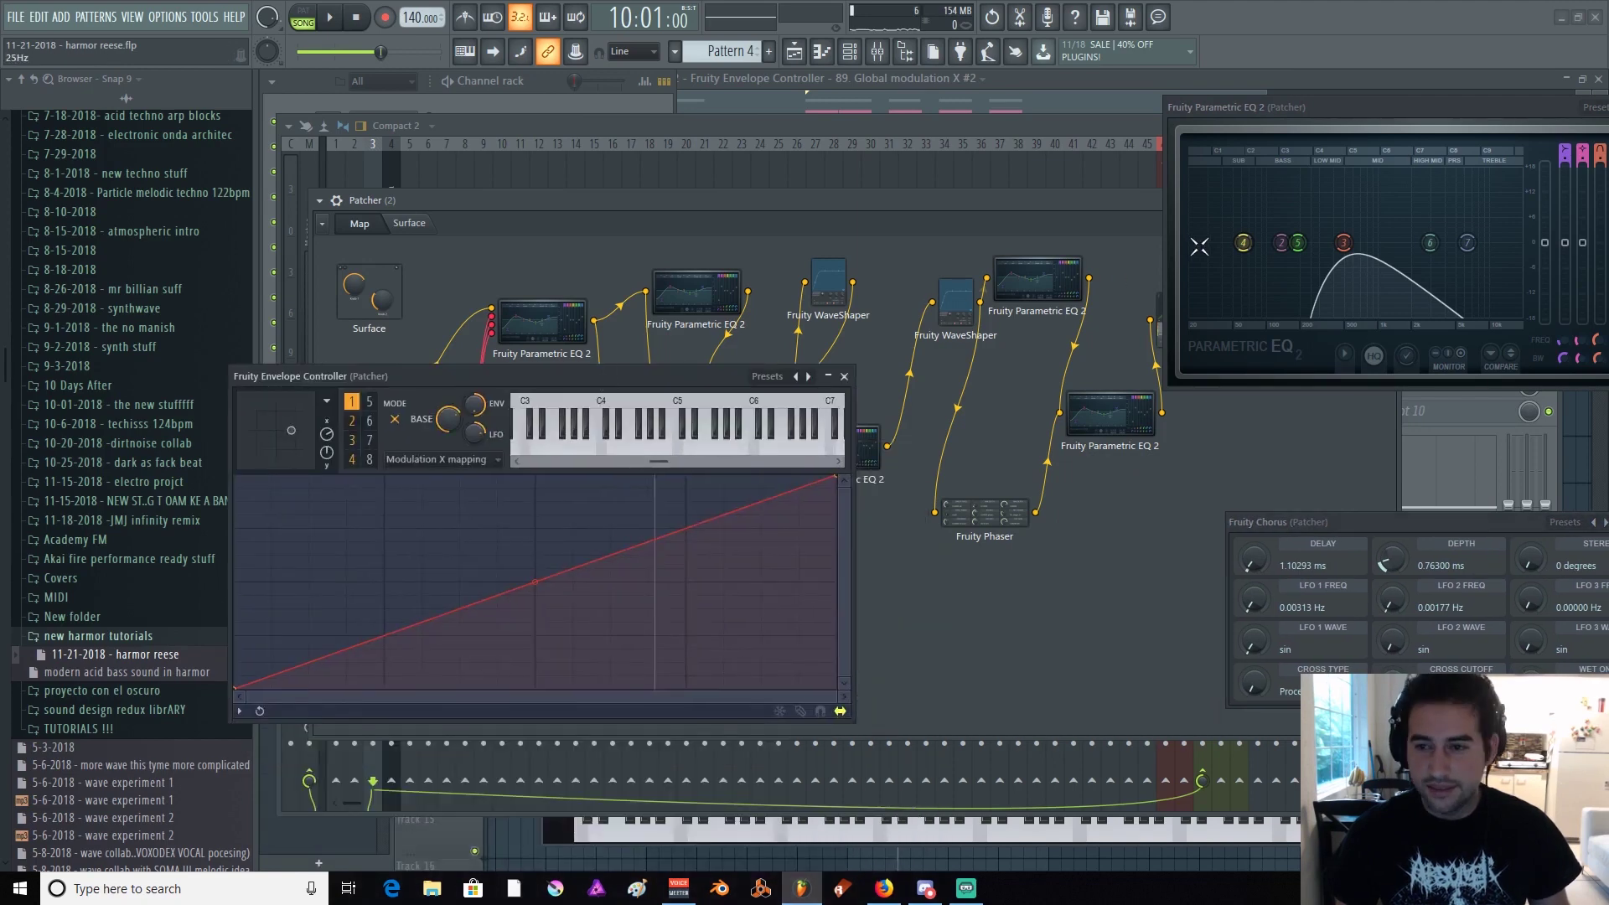
drag(1317, 107, 1197, 153)
drag(517, 375, 649, 299)
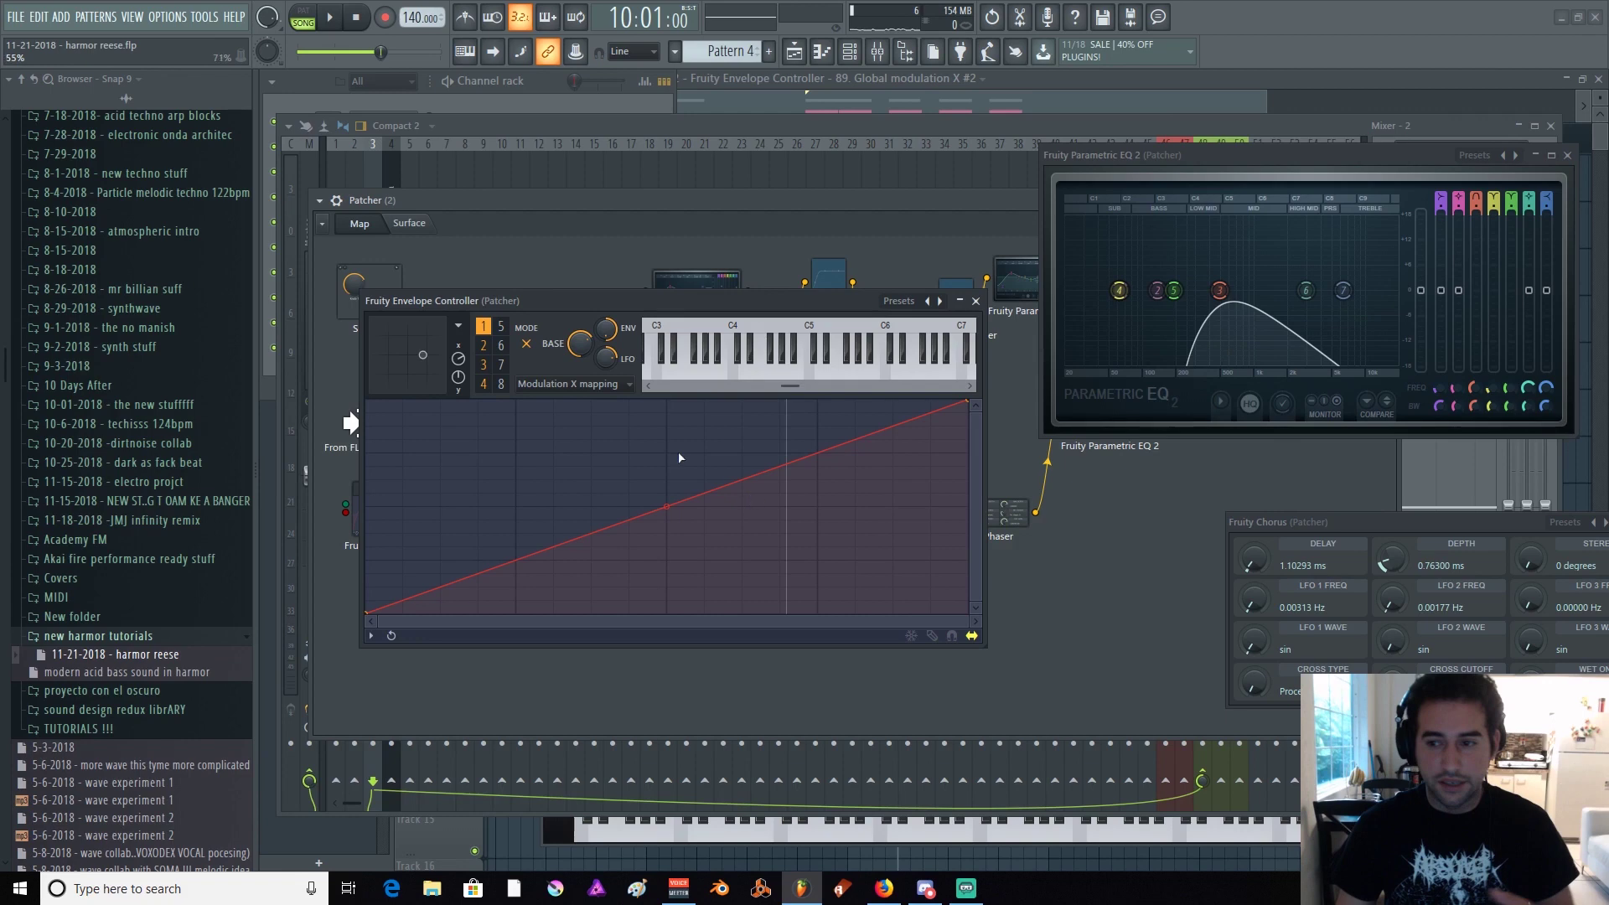
Show the filter types available for band 6 of the Fruity Parametric EQ 2
right_click(1306, 291)
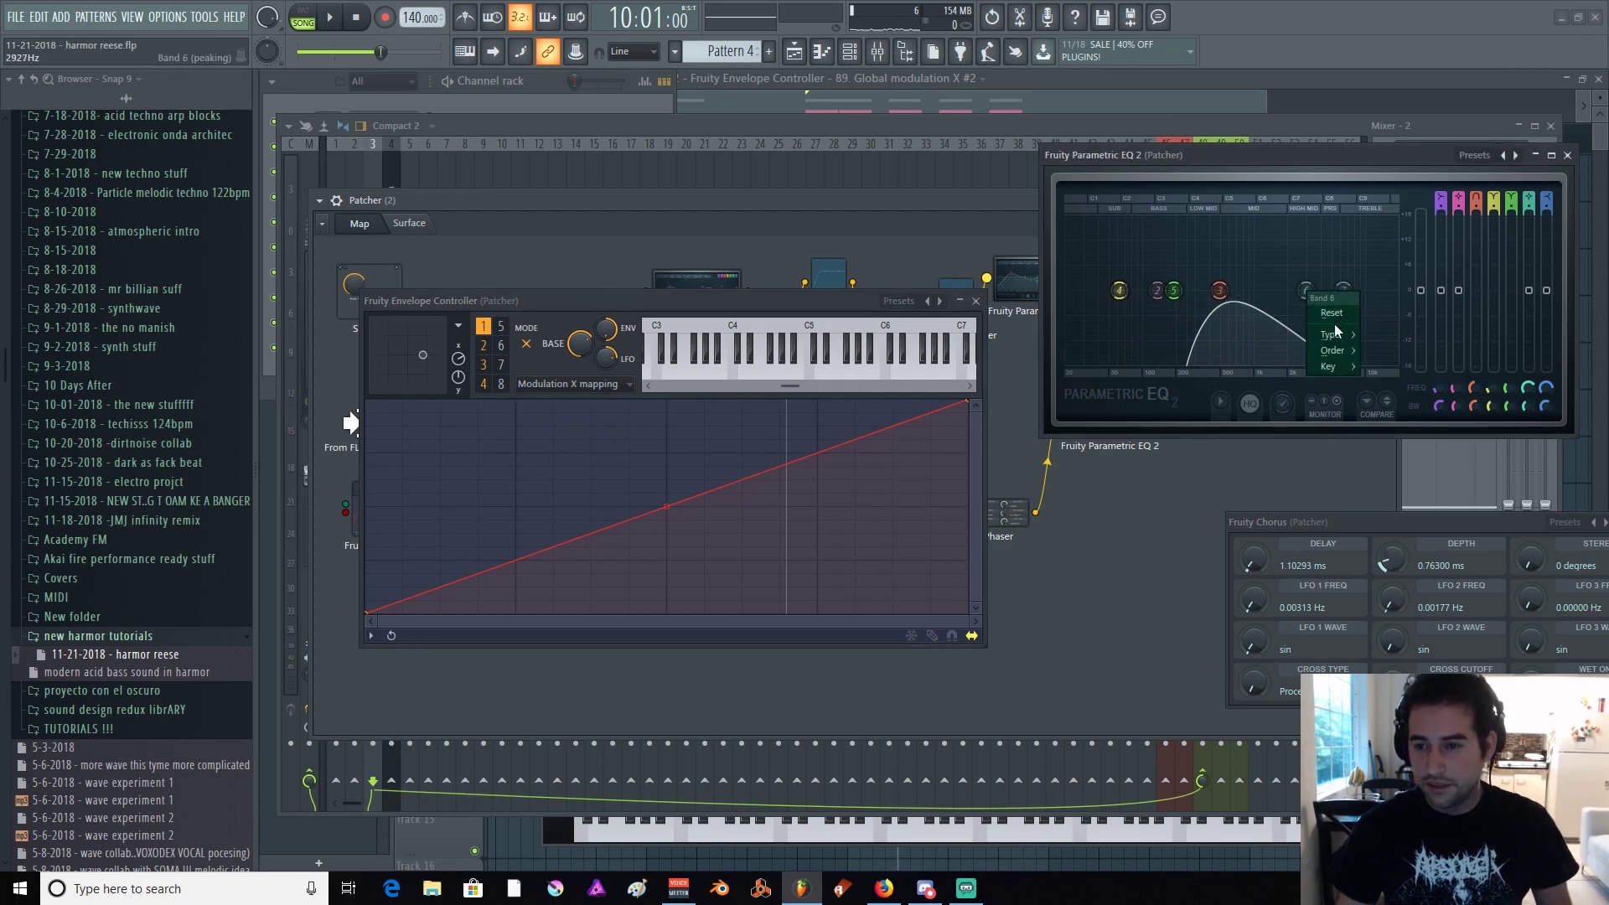
click(1271, 251)
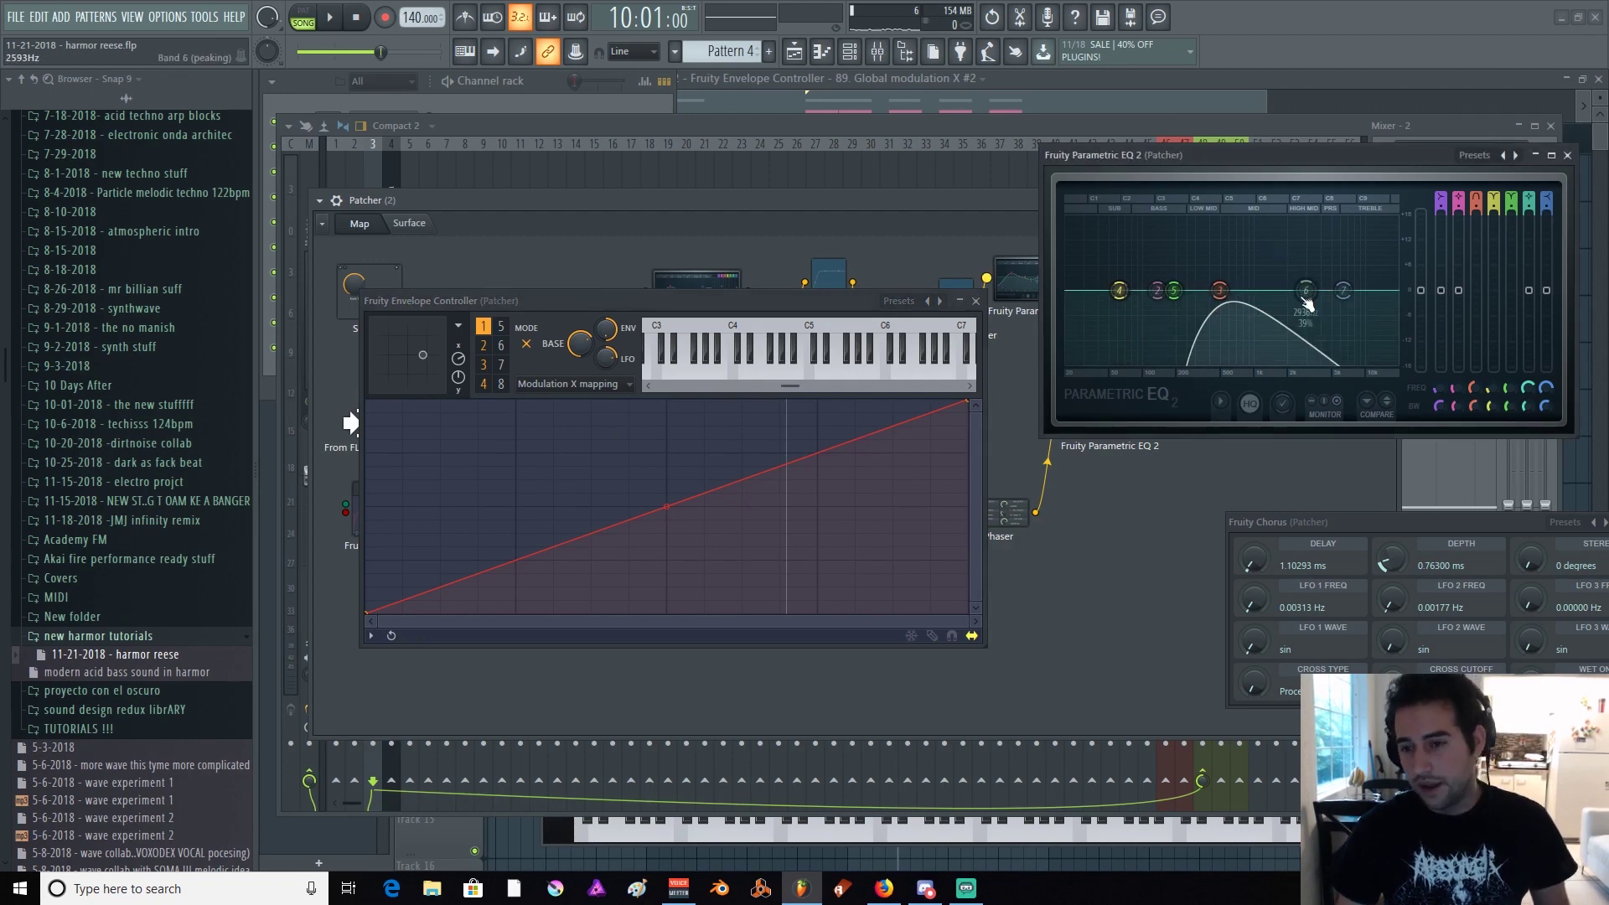
right_click(1307, 294)
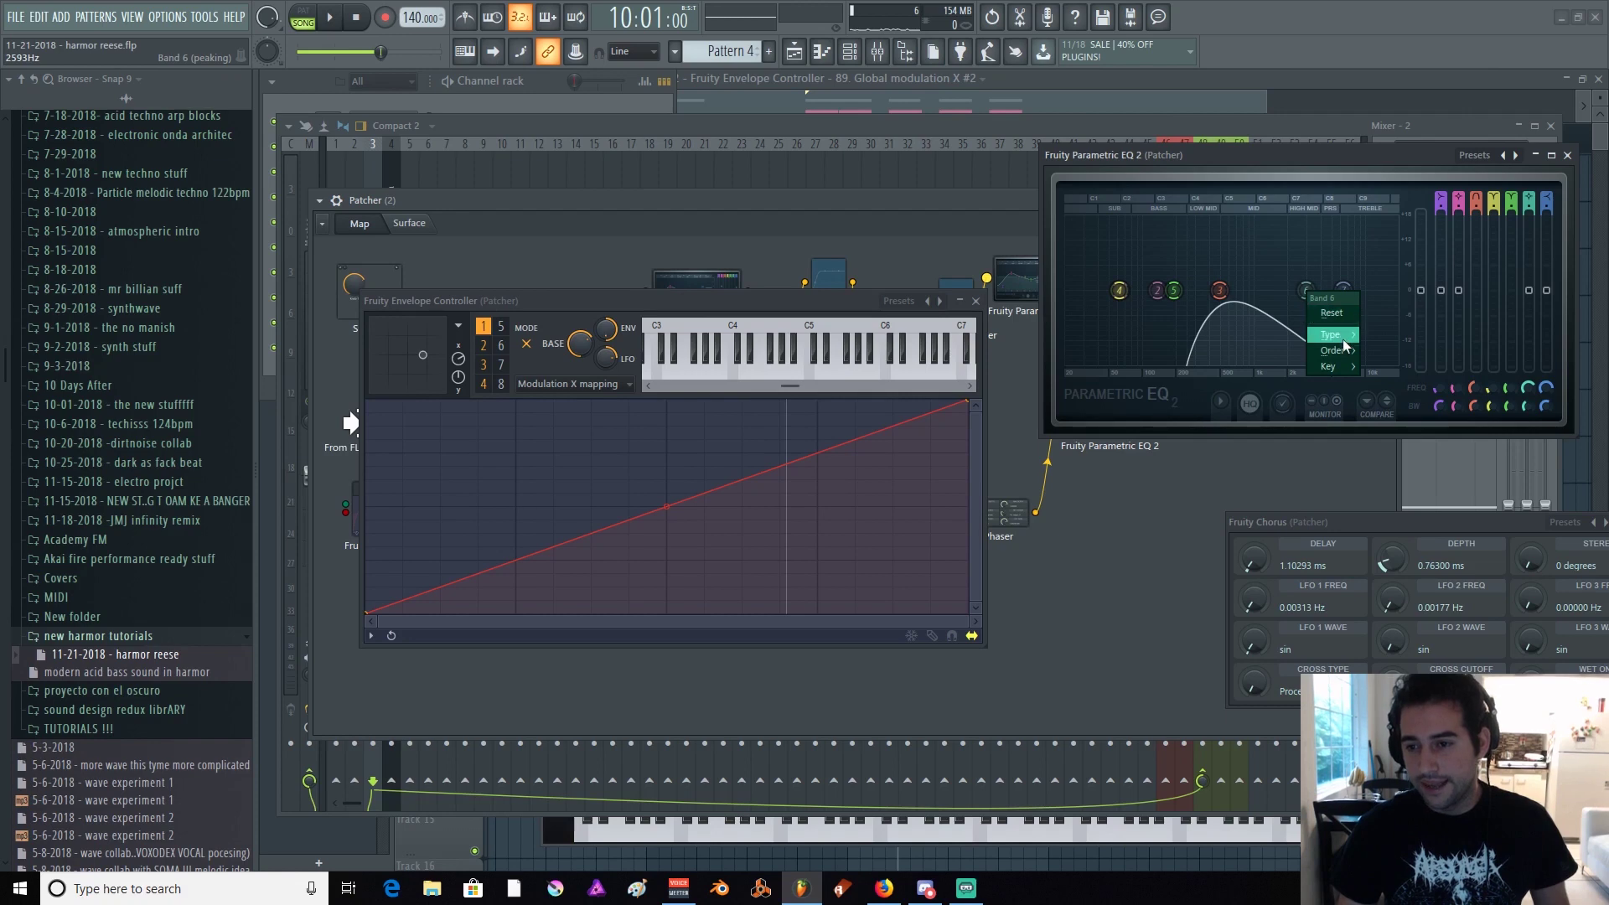
mouse_move(1333, 337)
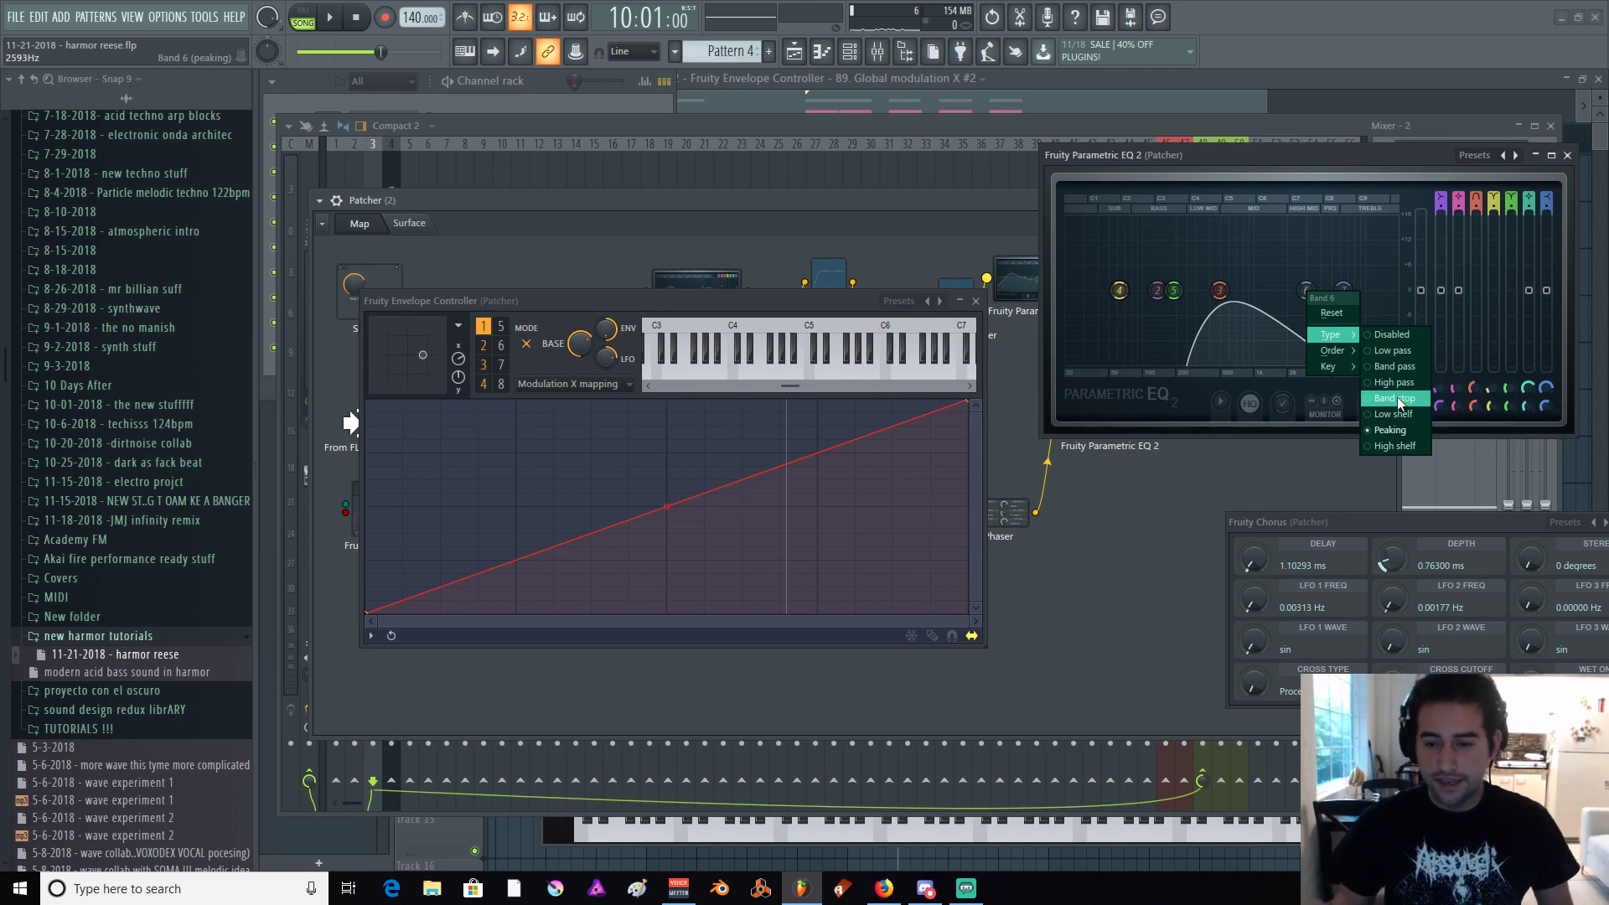
Reposition the Fruity Envelope Controller editor to watch its modulation of the EQ, and close it to reveal the Patcher map
drag(803, 302, 863, 268)
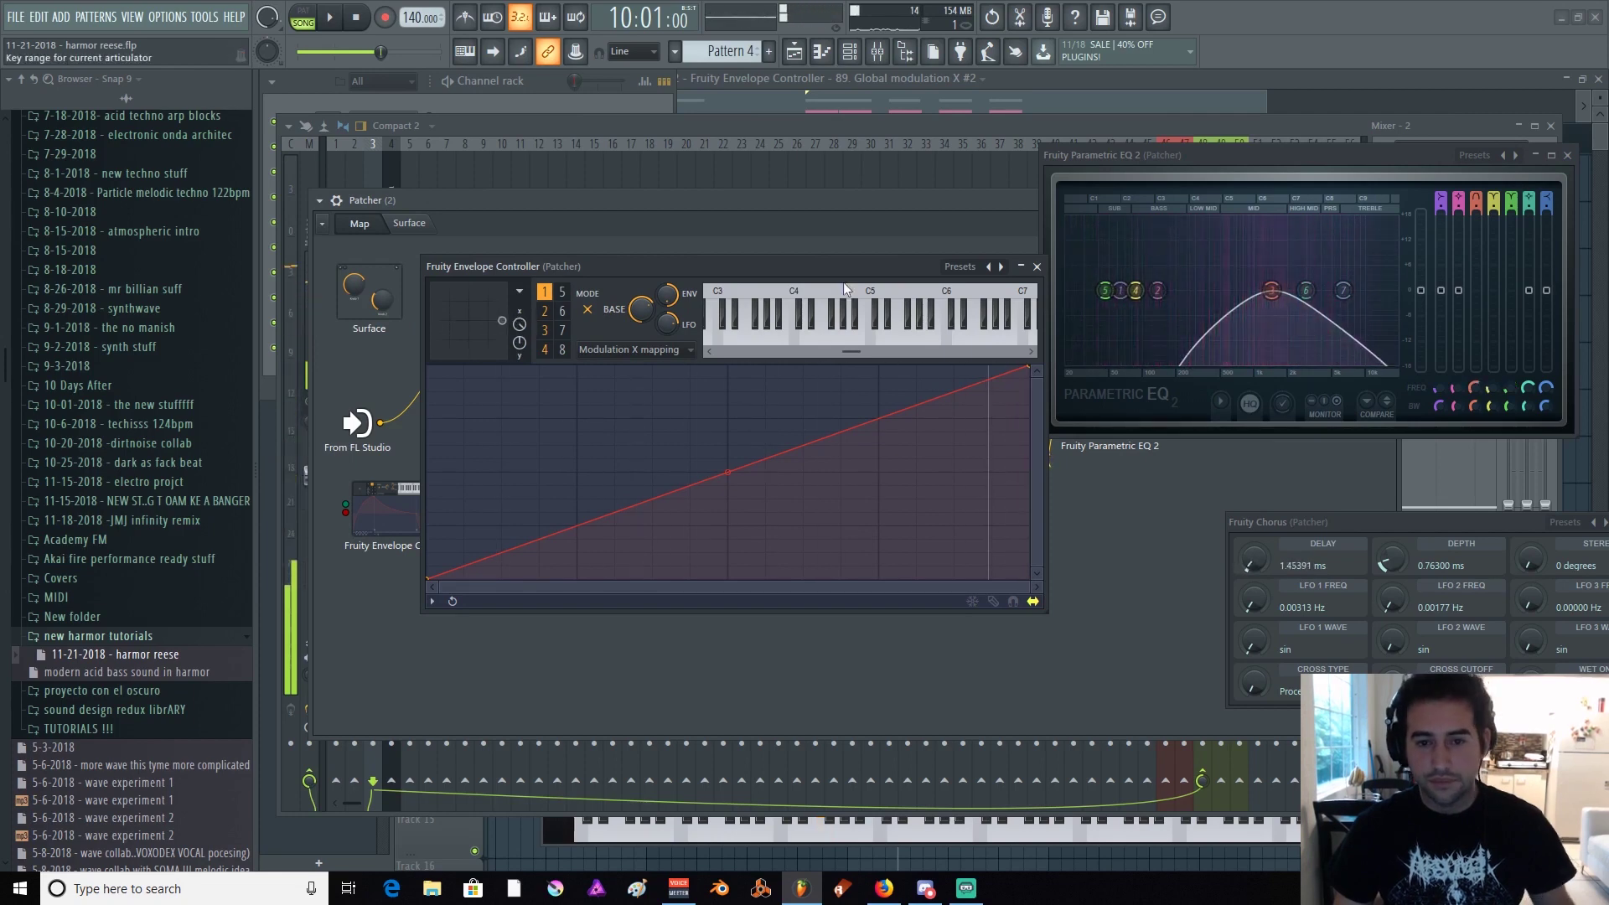
drag(819, 264, 731, 239)
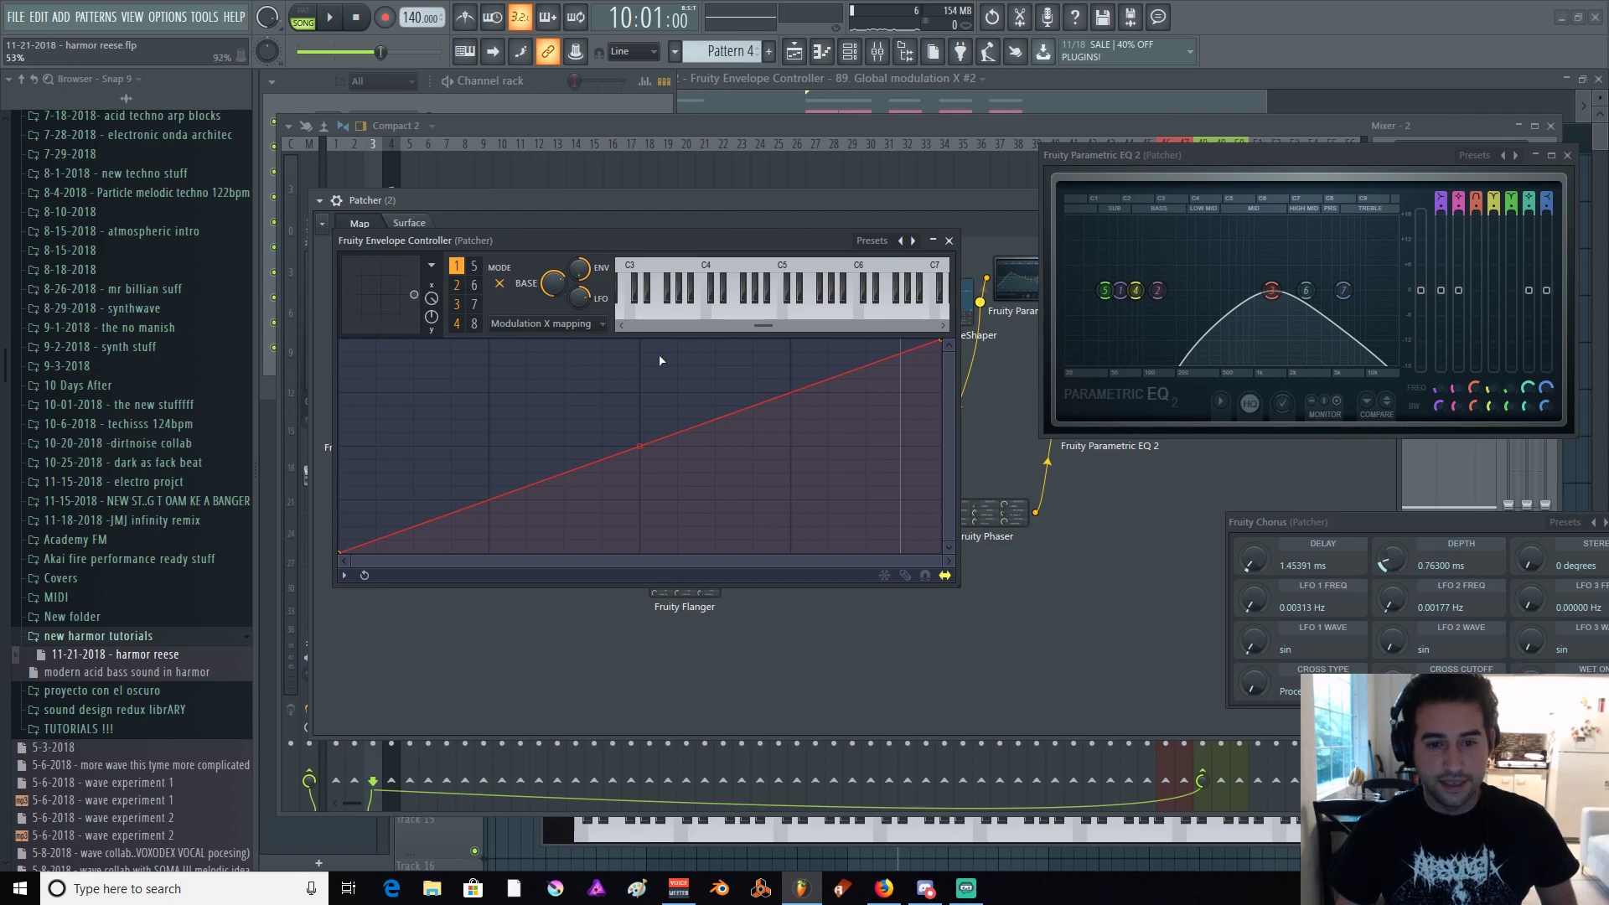
click(949, 241)
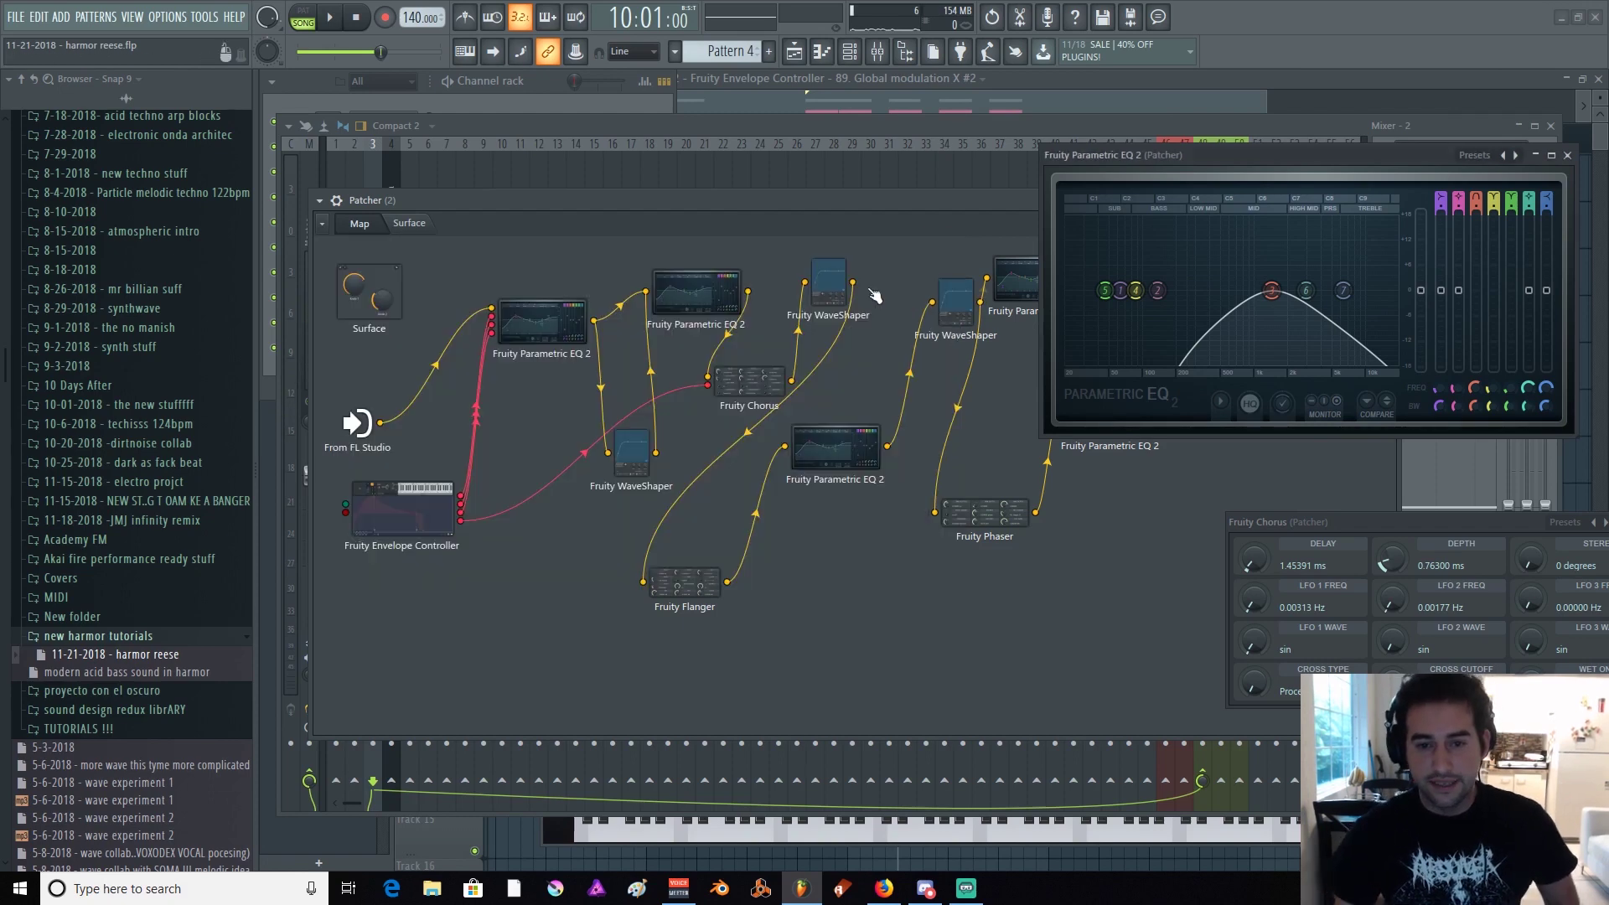
Add a second Fruity Envelope Controller below the first in the Patcher map and inspect its available articulator outputs
key(F8)
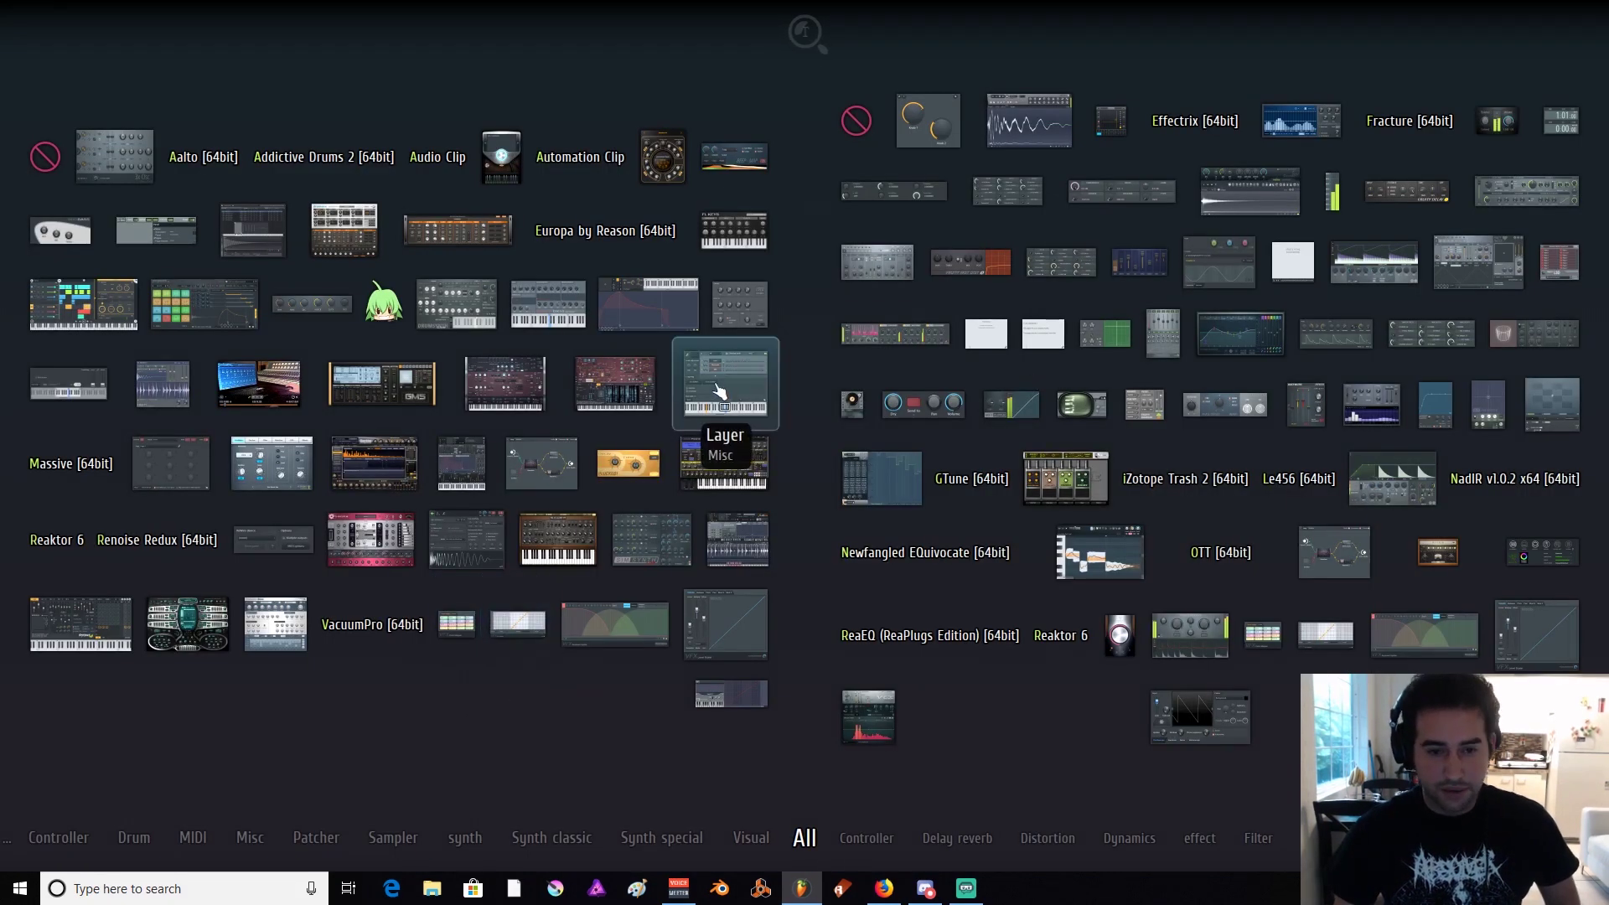
drag(649, 314, 444, 608)
right_click(436, 601)
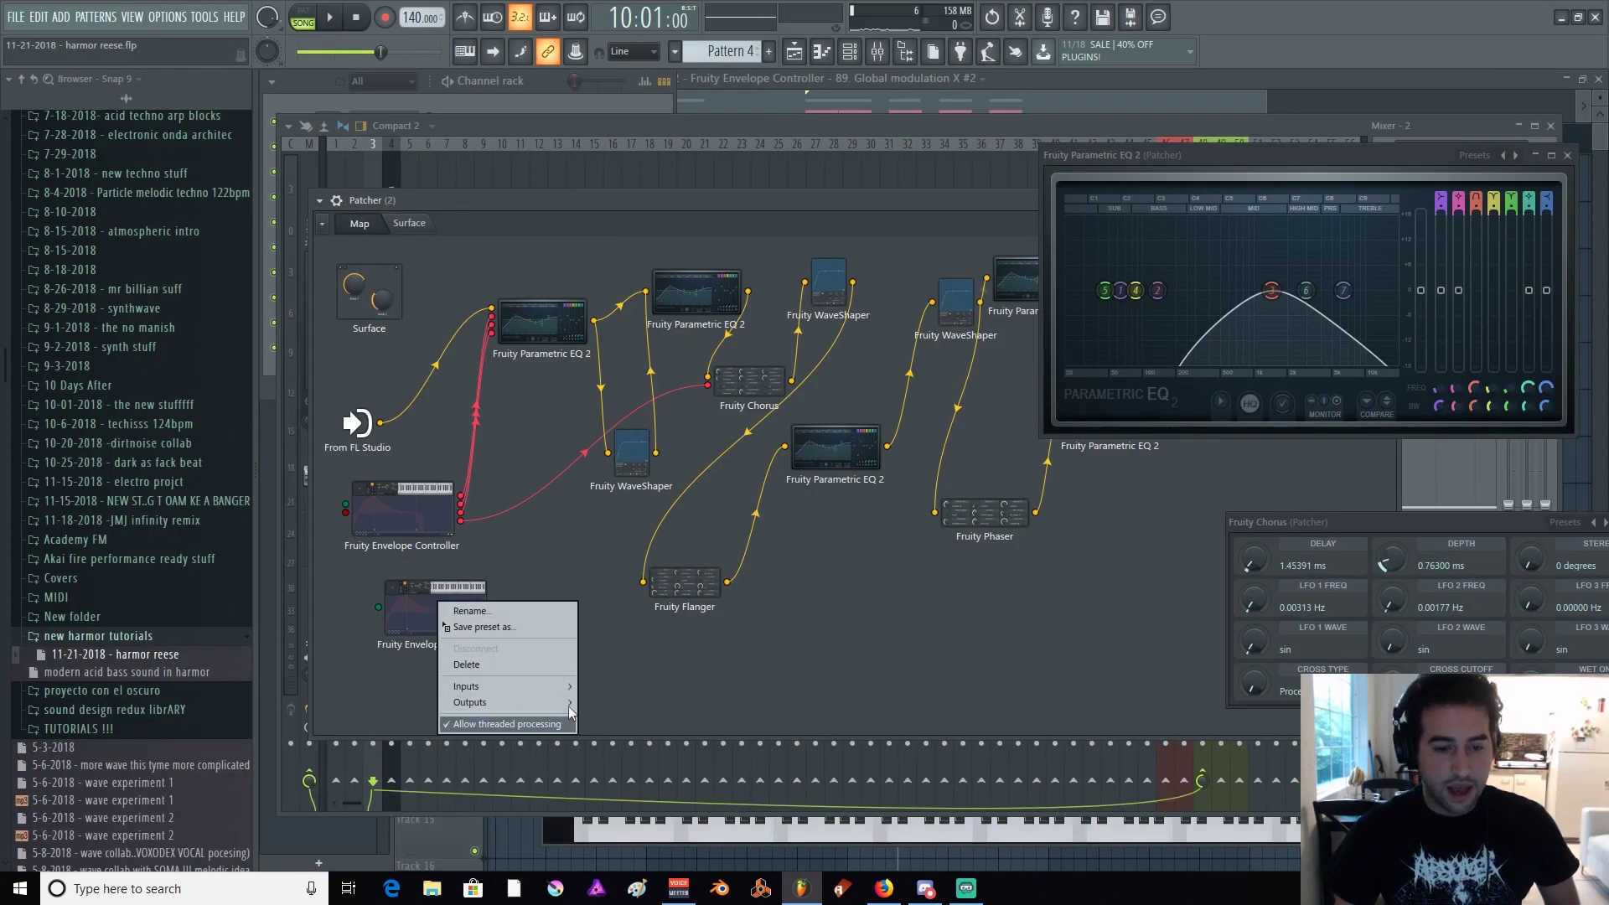
mouse_move(556, 705)
mouse_move(606, 704)
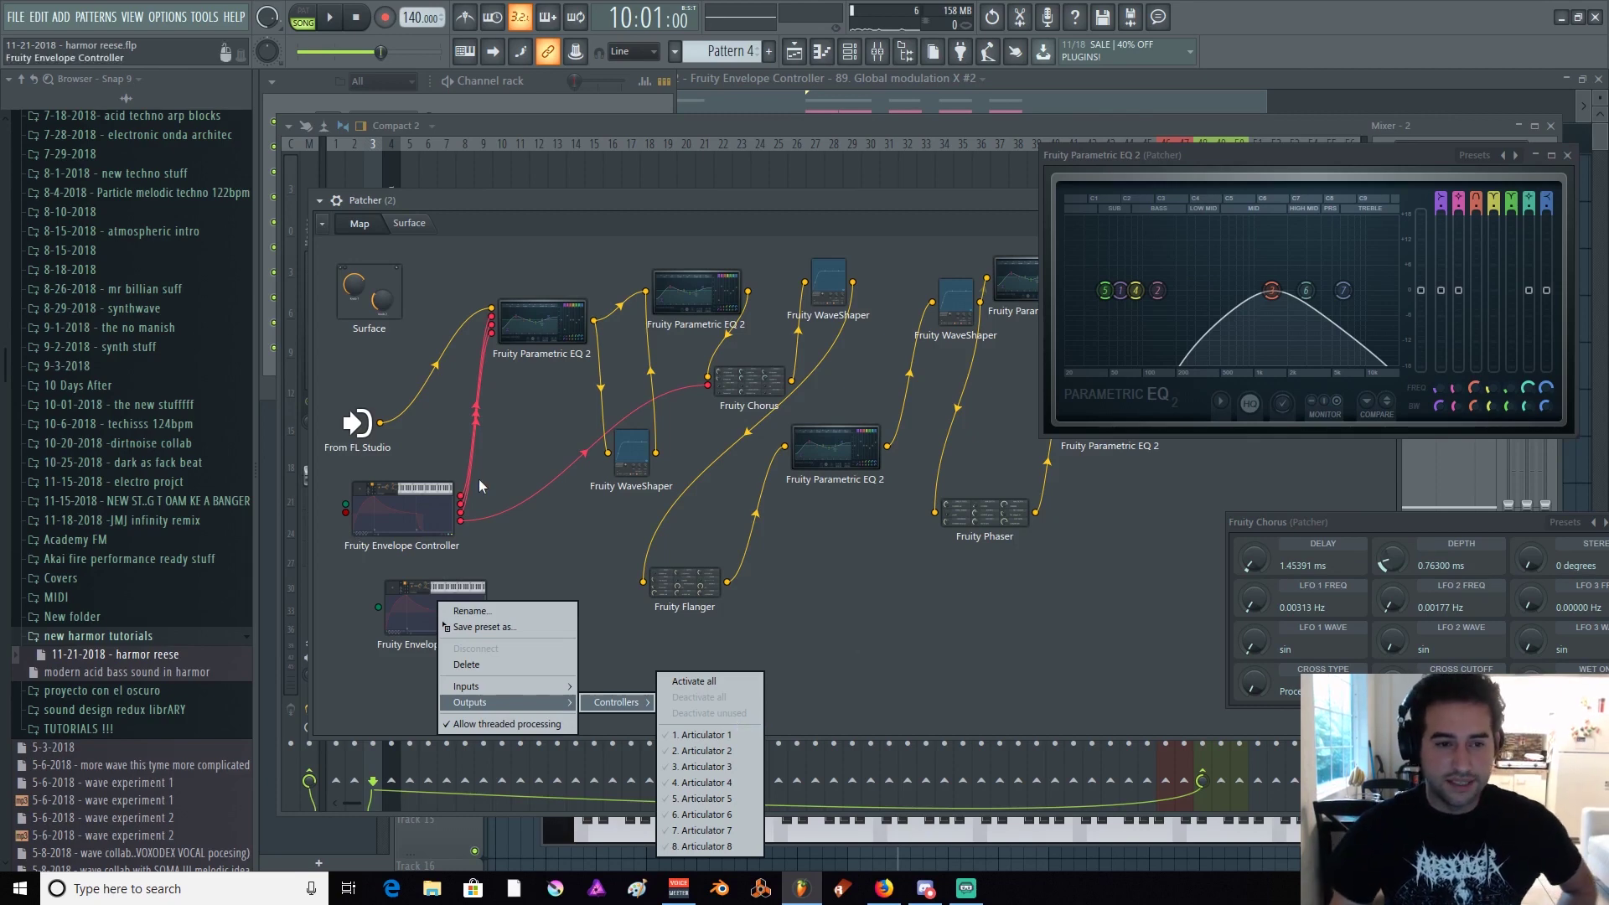
click(530, 585)
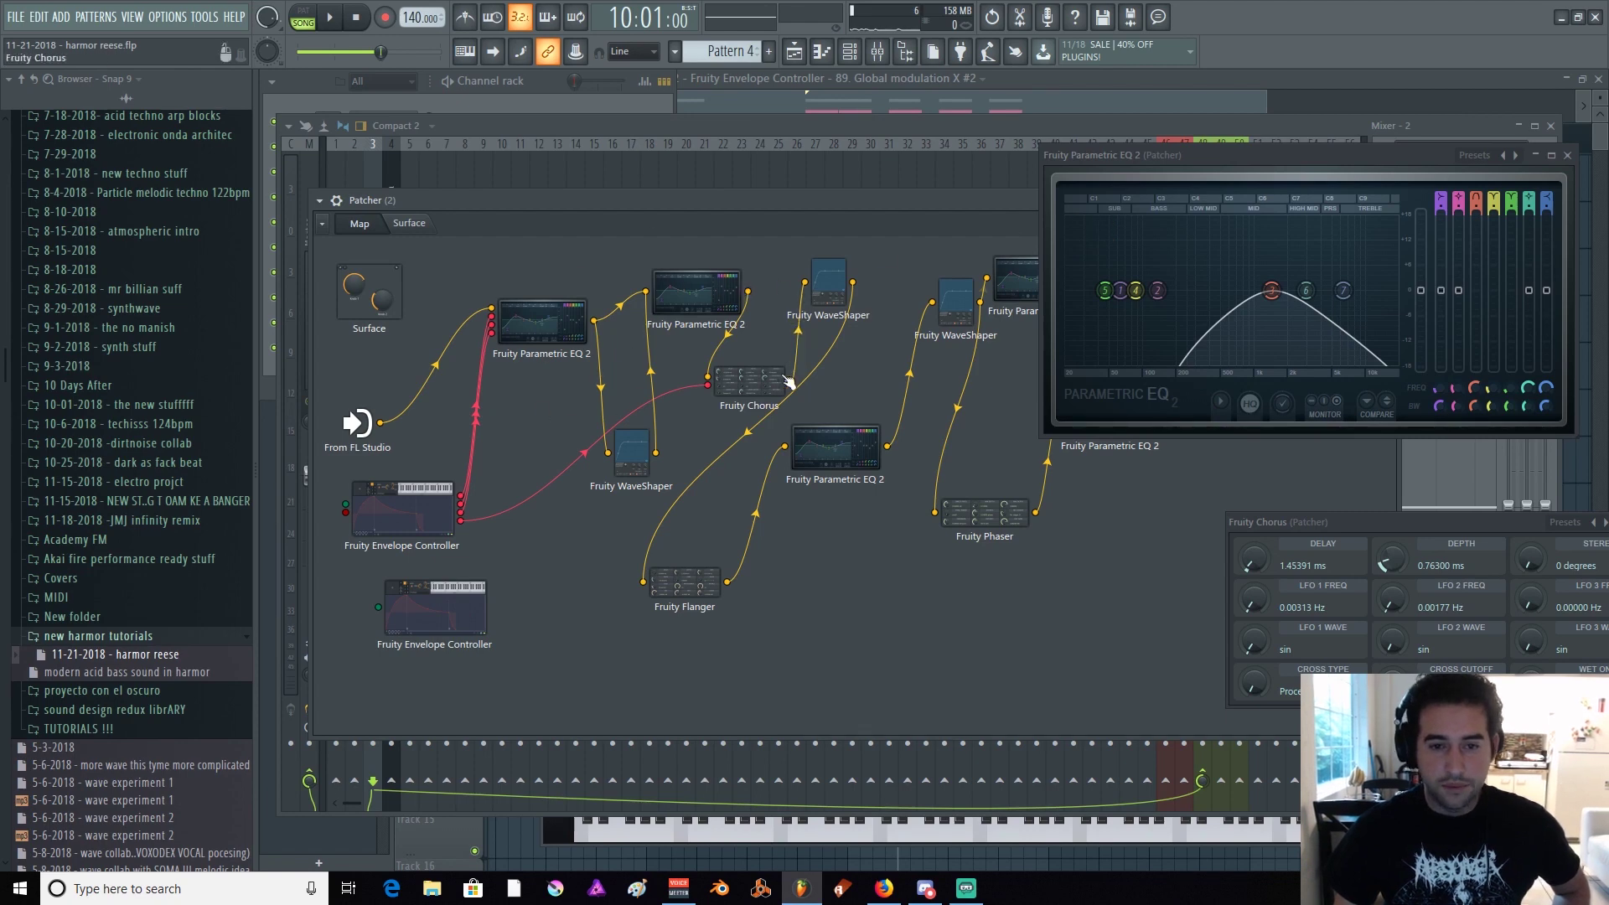
Move the Parametric EQ 2 editor aside and space out the EQ nodes feeding the Chorus and following the Flanger in the Patcher map
drag(1231, 160, 1370, 199)
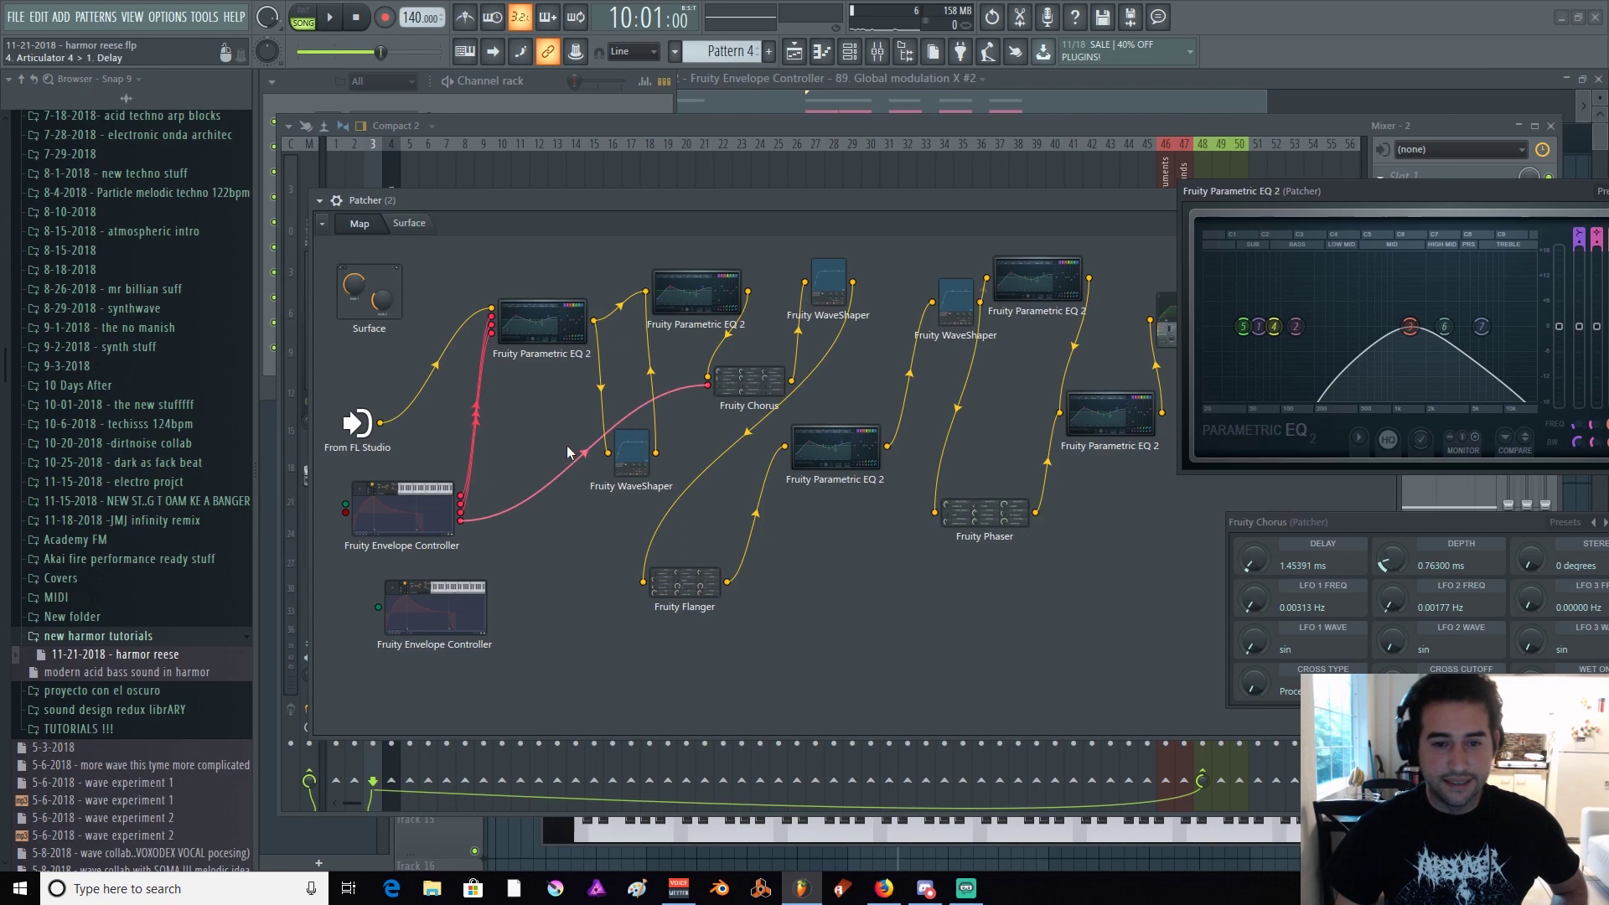
drag(695, 293, 655, 280)
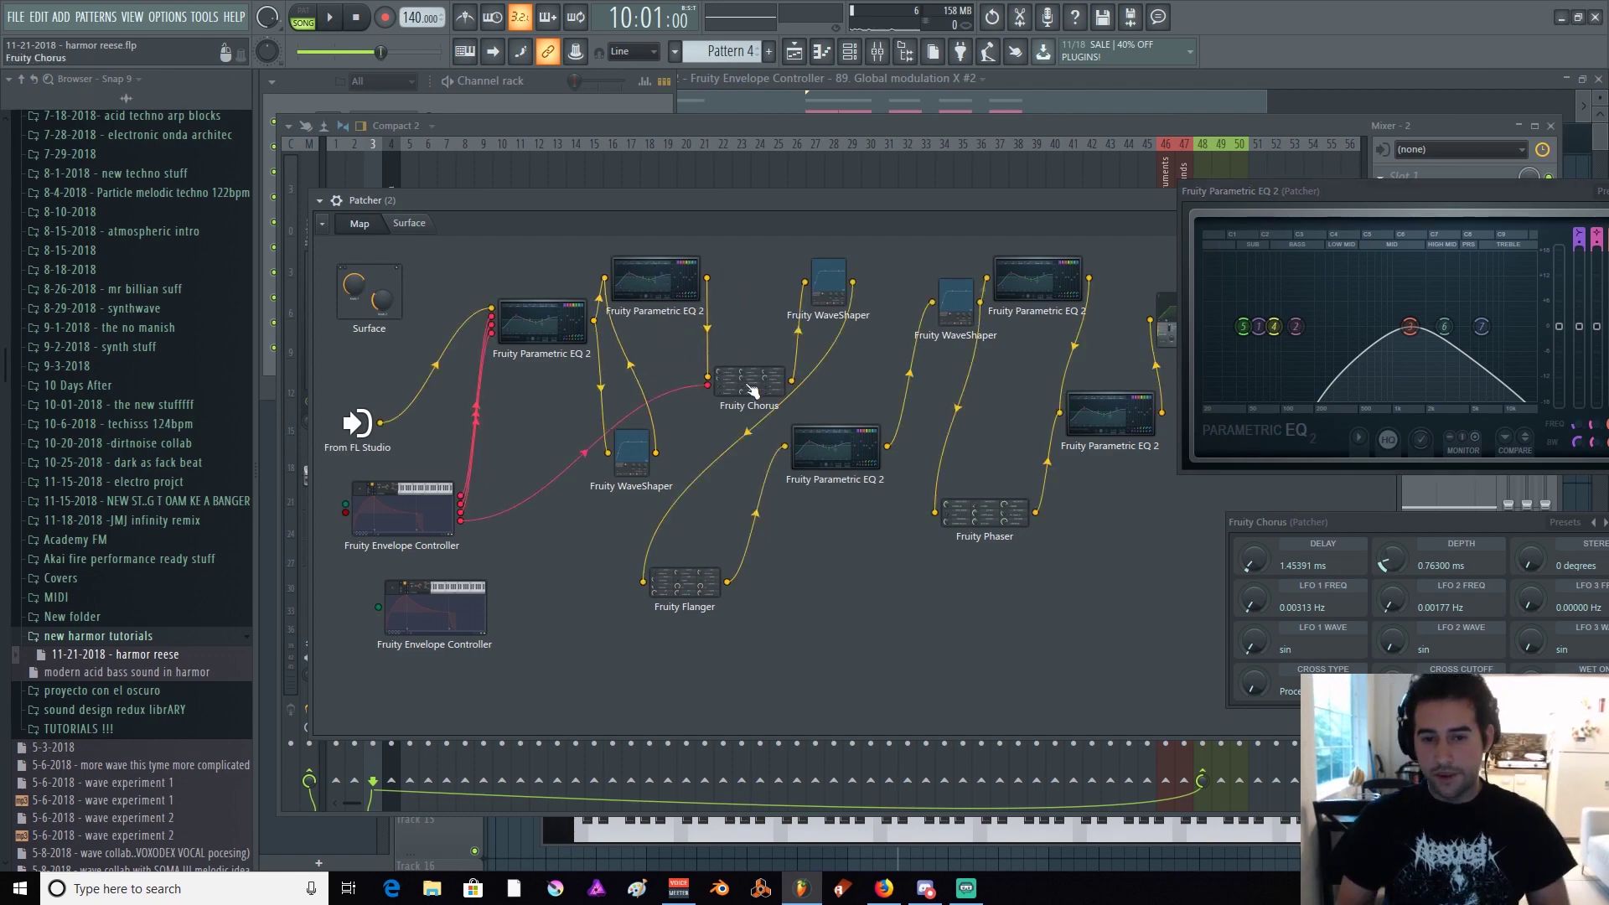
drag(829, 453, 859, 465)
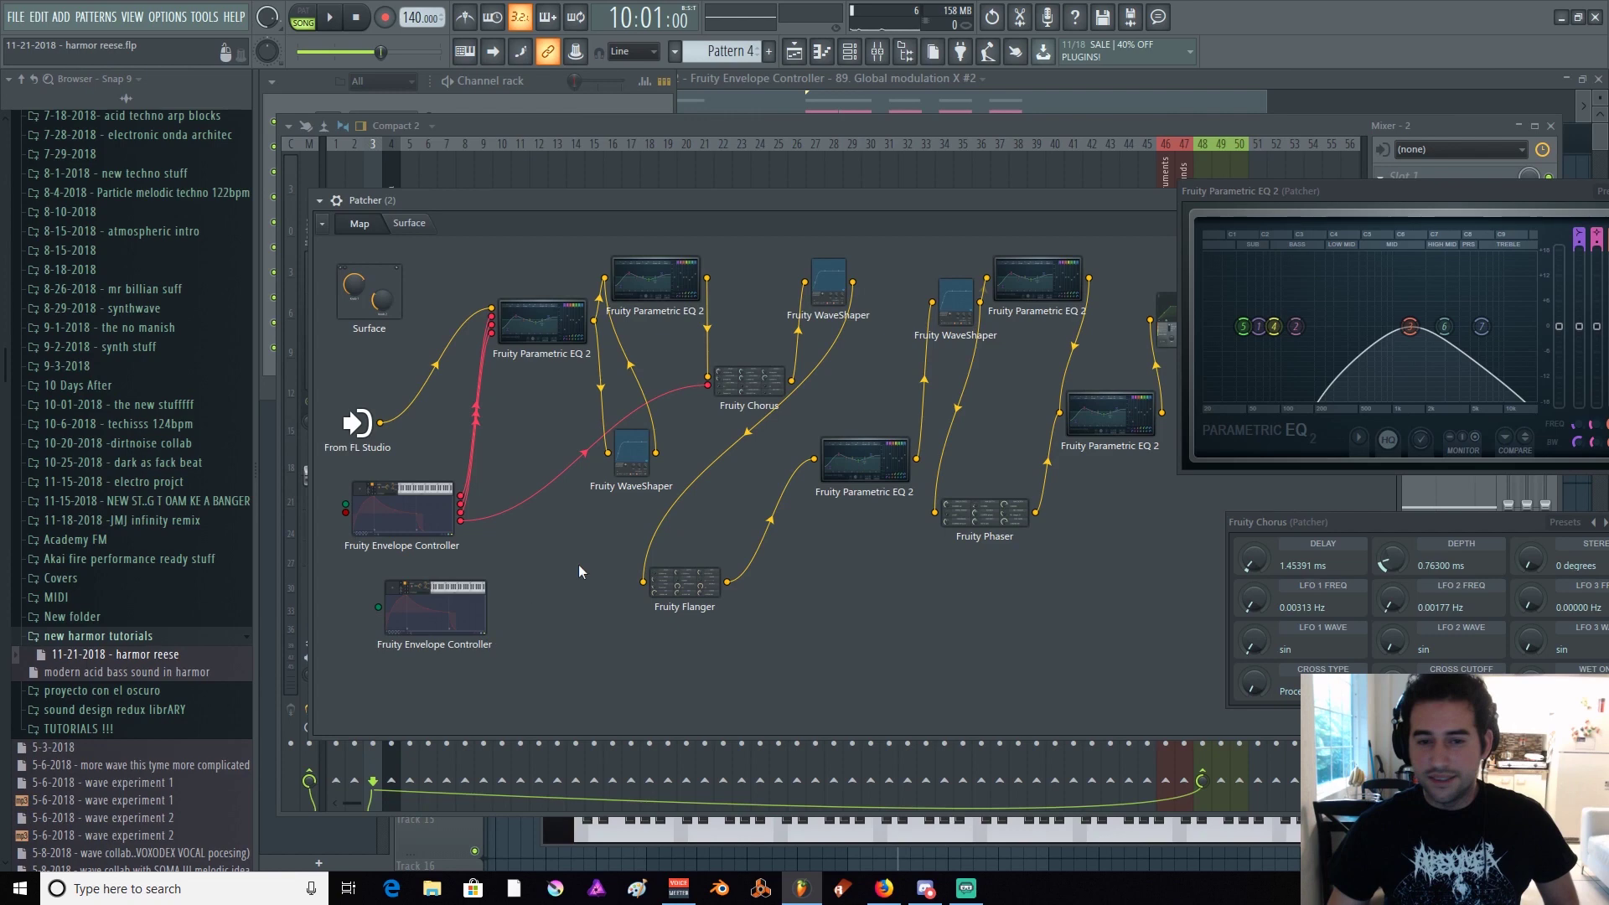
Close the Parametric EQ 2 and Chorus editors and space out the Maximus and final Parametric EQ 2 nodes in the Patcher map
drag(1354, 191, 841, 231)
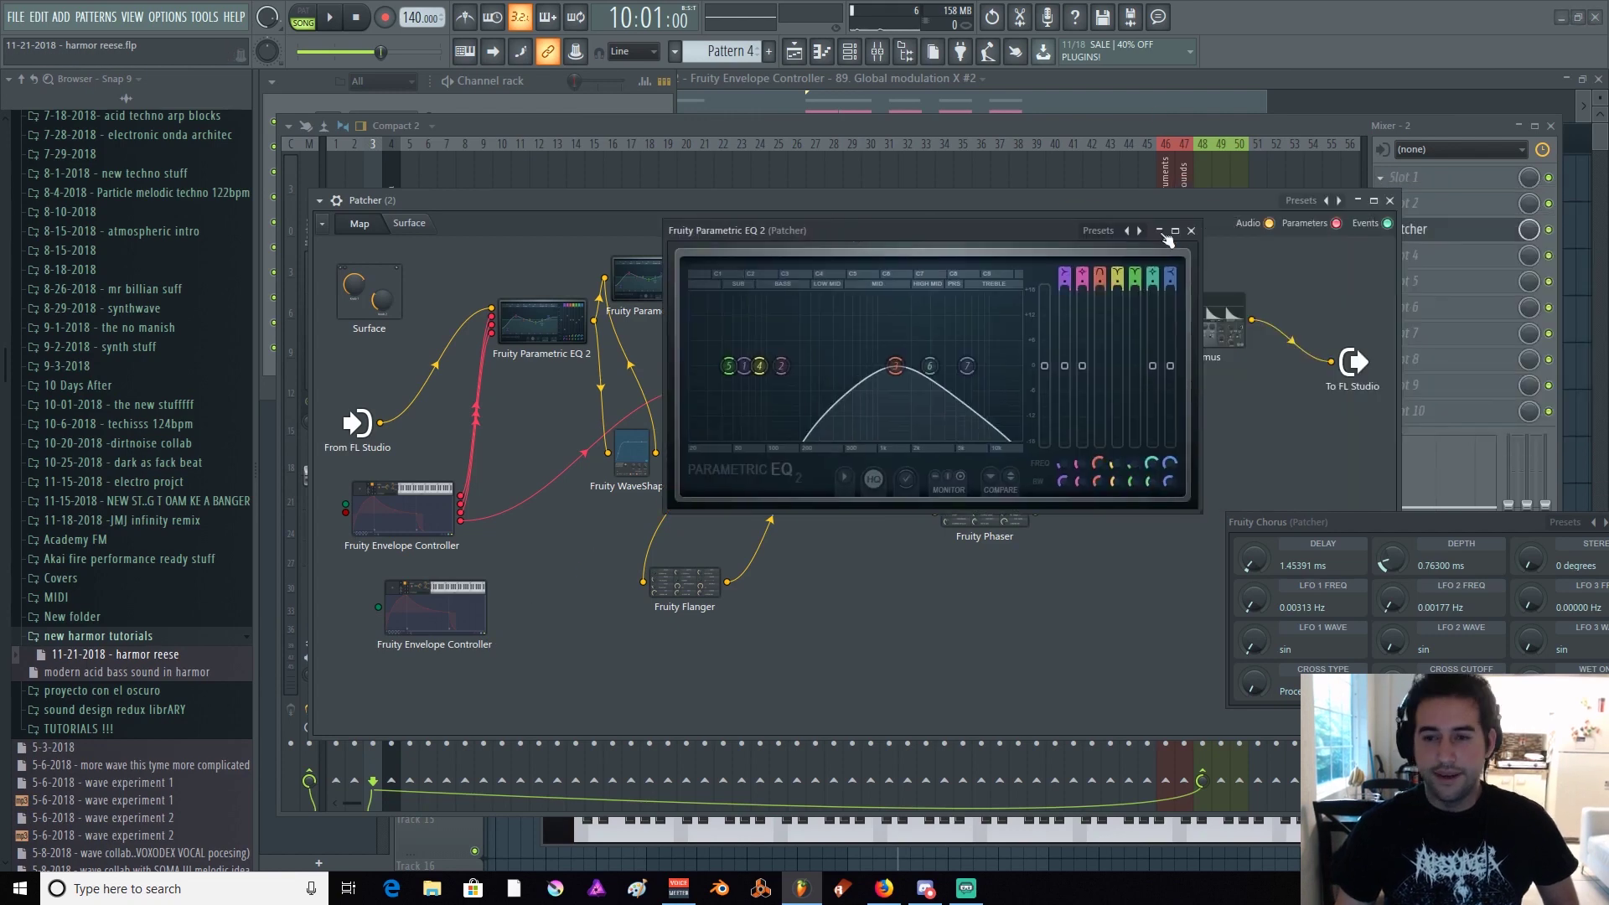
click(1191, 231)
drag(1396, 522, 890, 461)
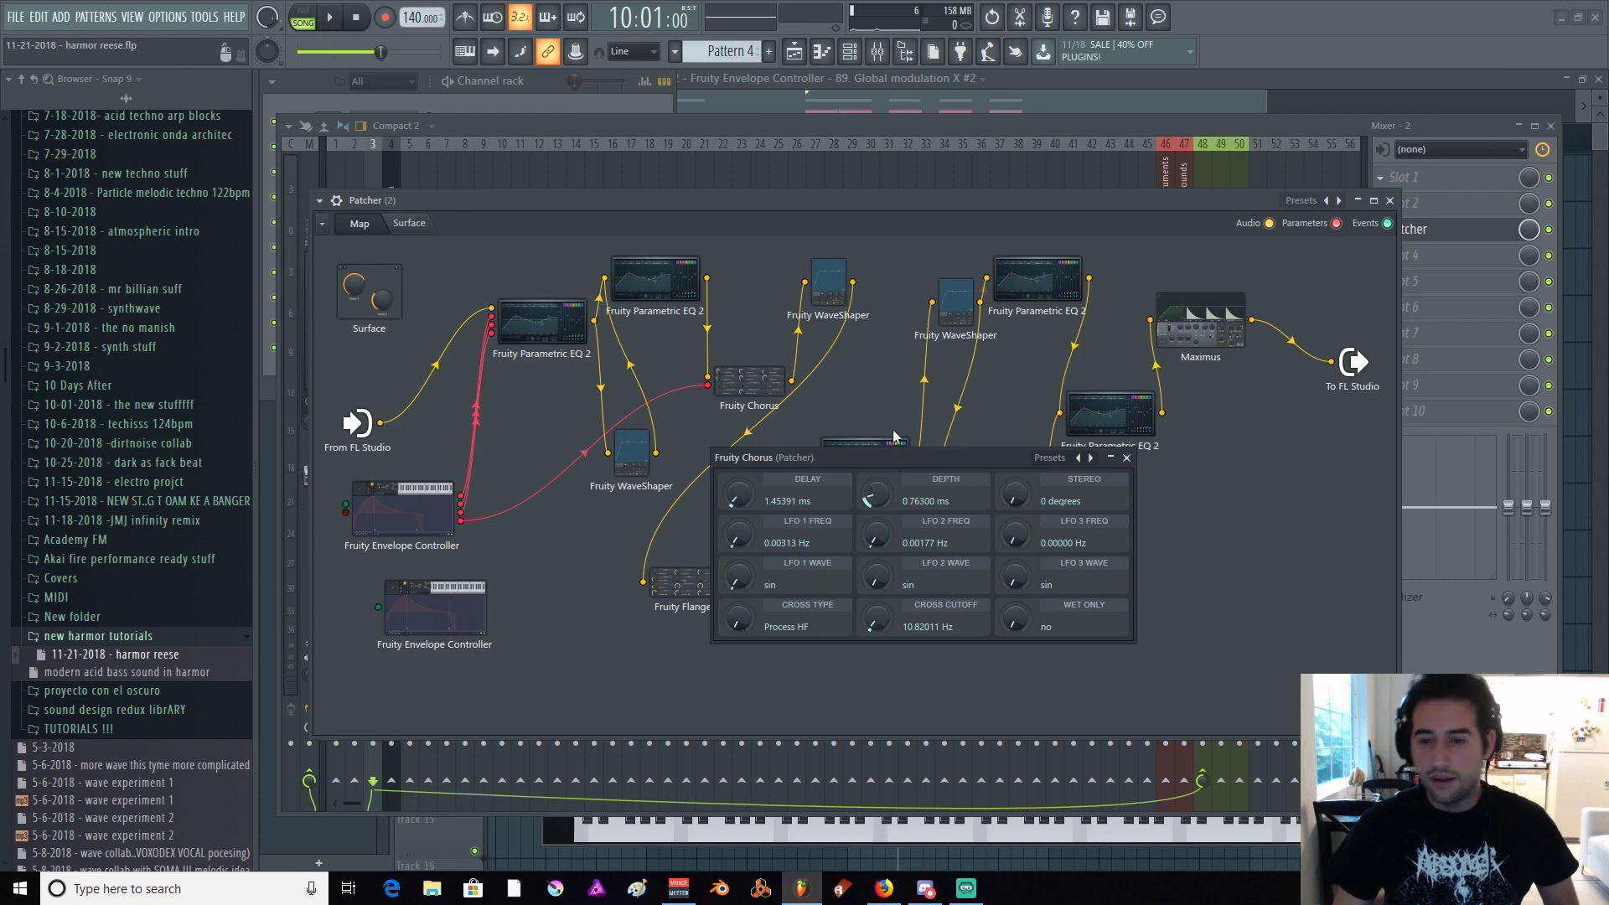
click(1126, 458)
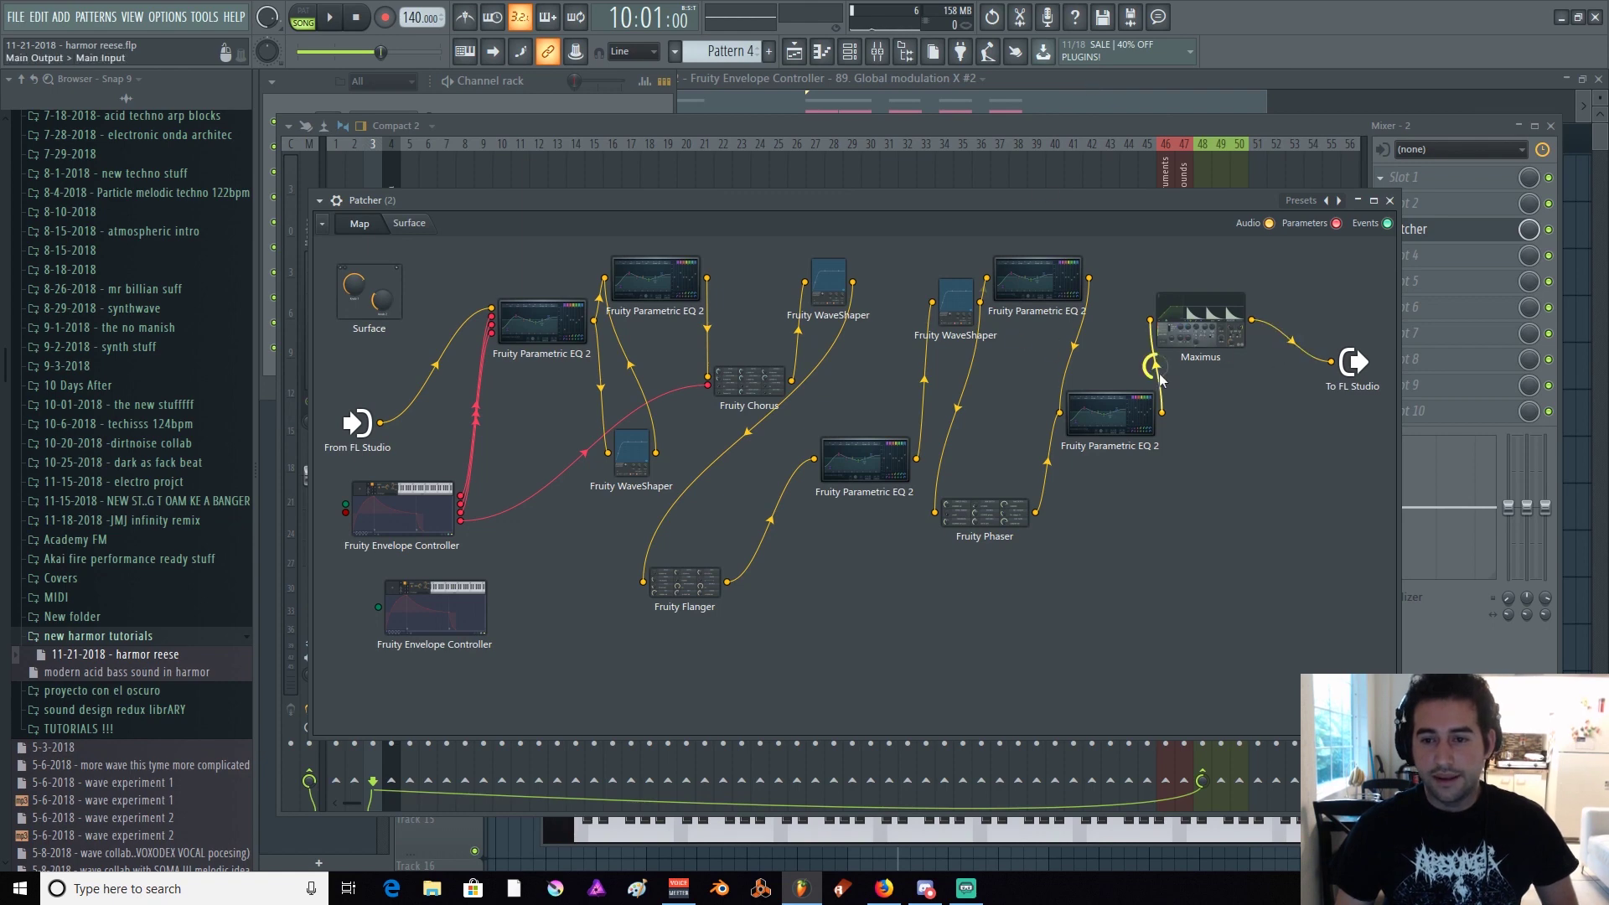
drag(1205, 306, 1226, 302)
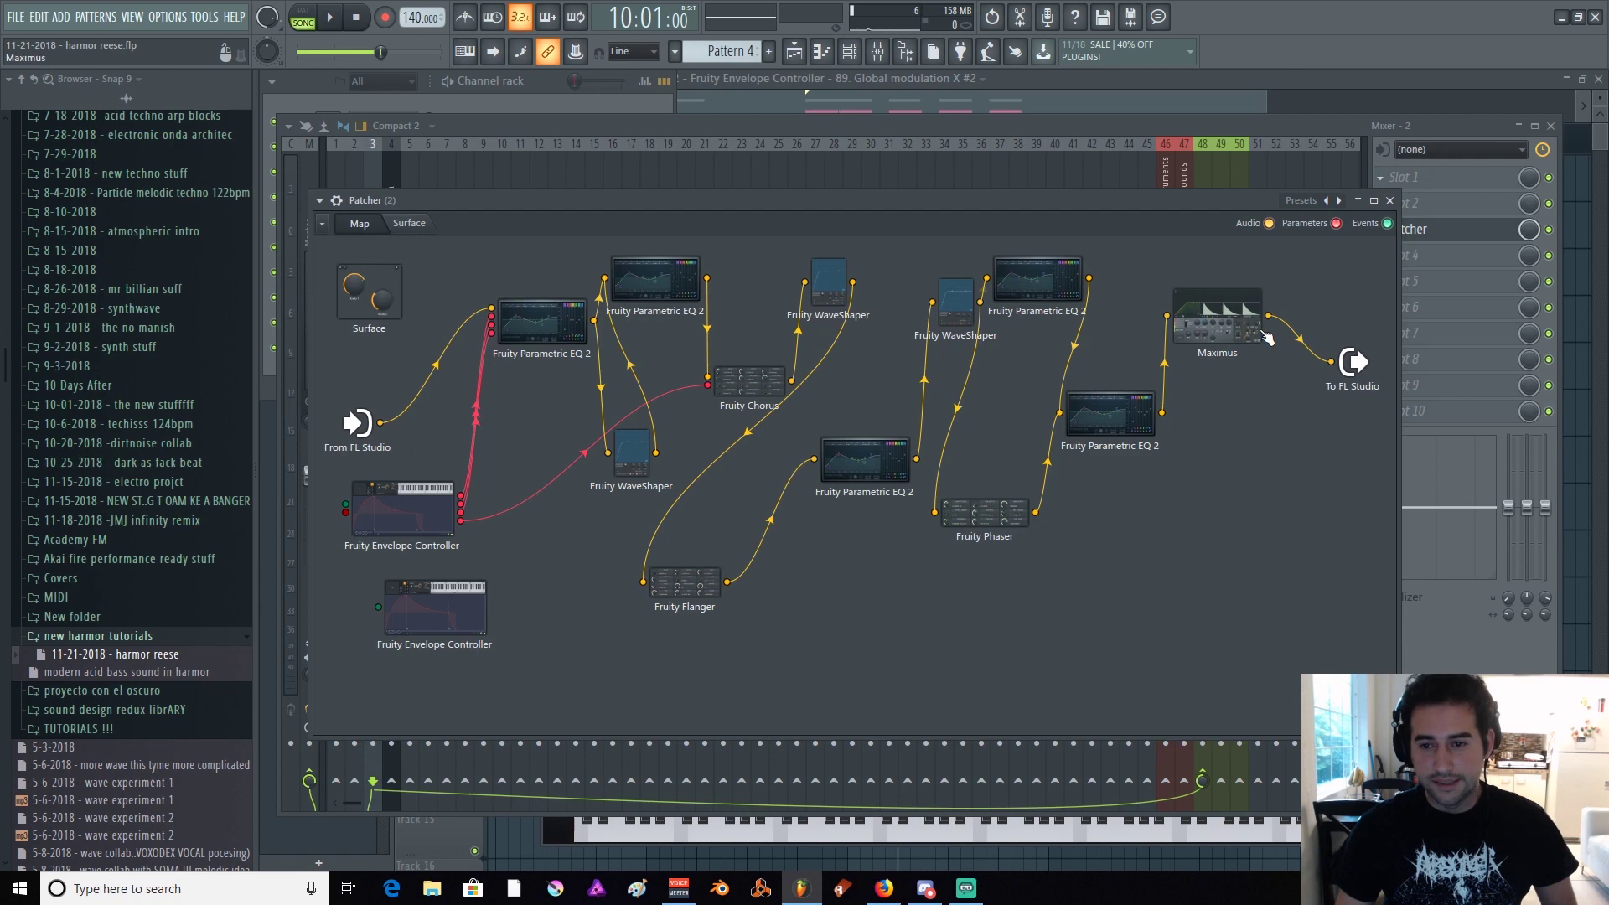
drag(1119, 426, 1131, 518)
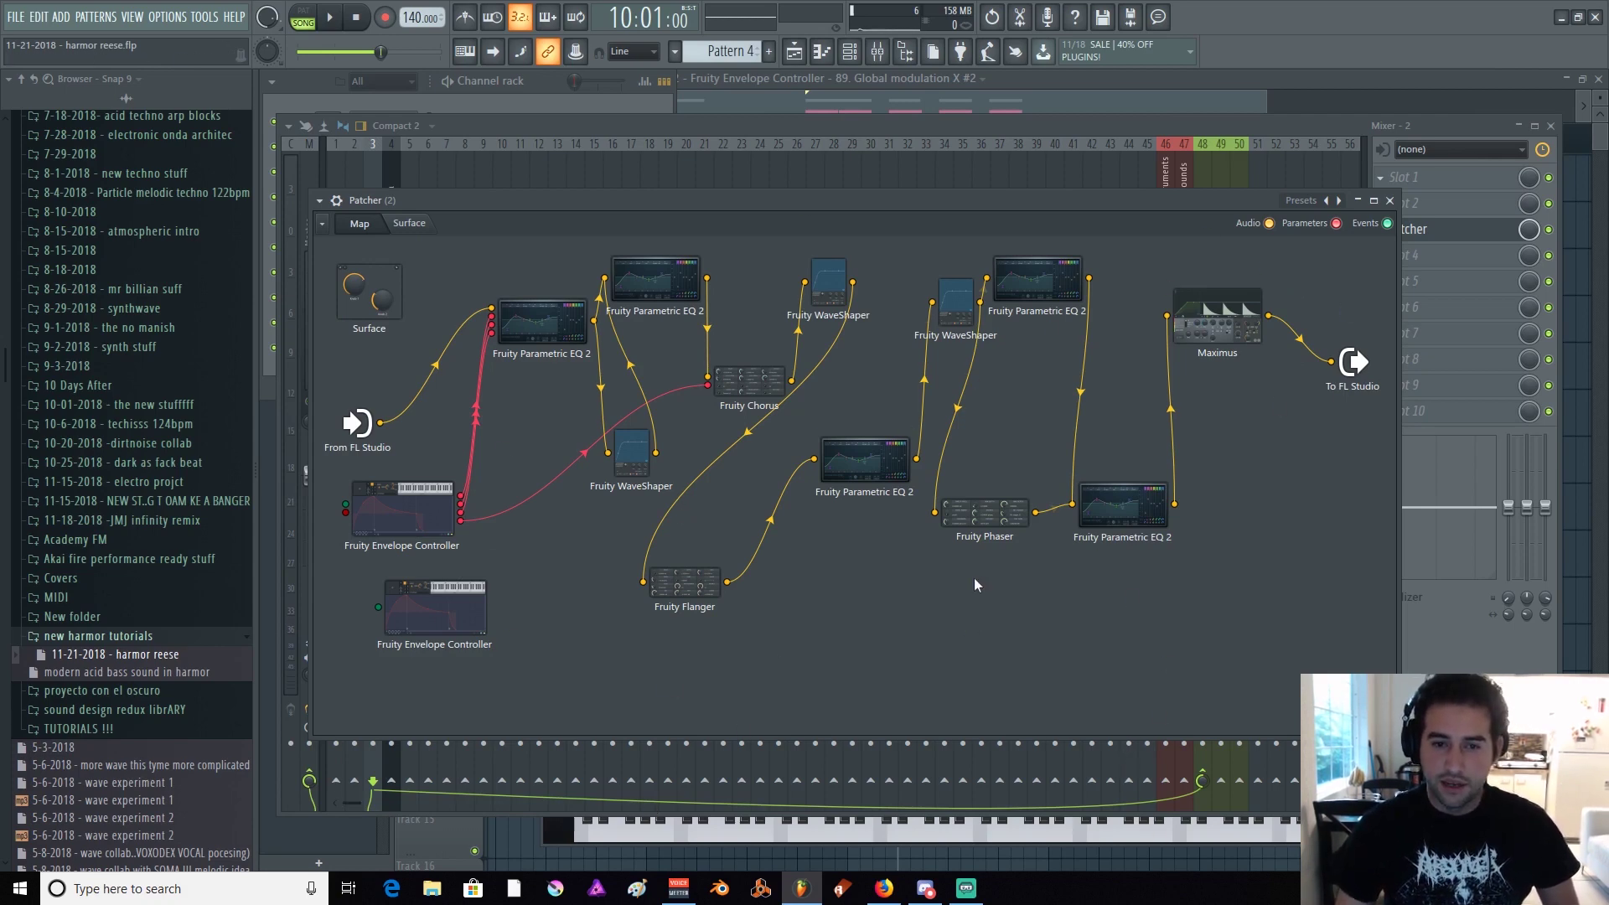
Bring the Playlist forward and play the Pattern 3 clips at 12:09 and bar 14 with their modulation automation
click(1111, 87)
click(939, 137)
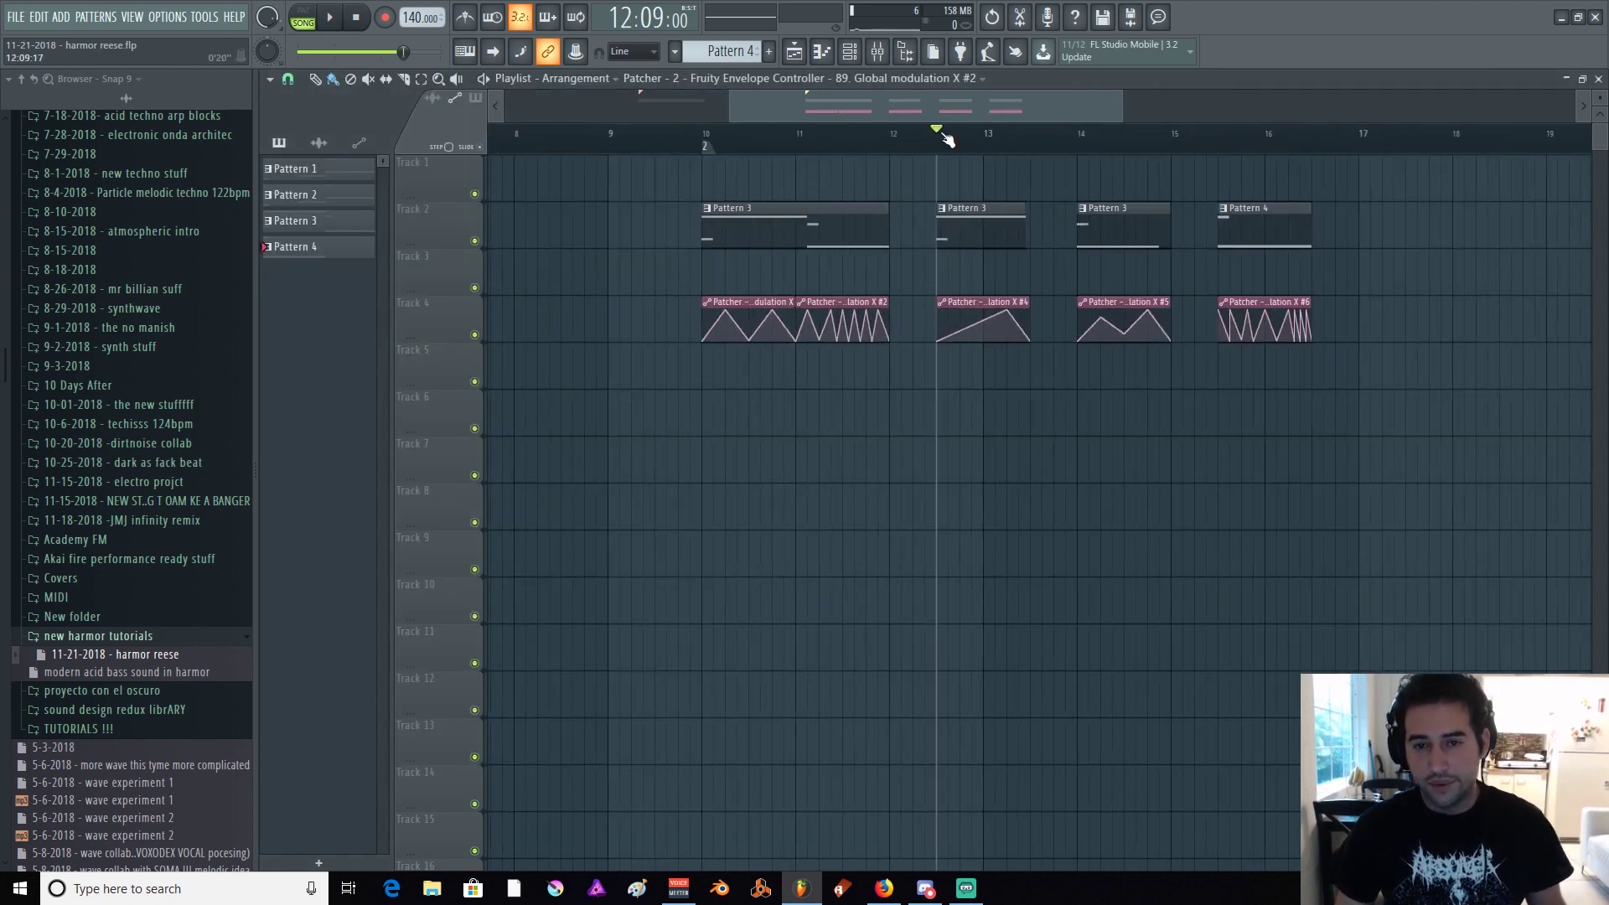
key(space)
scroll(948, 138, down, 1)
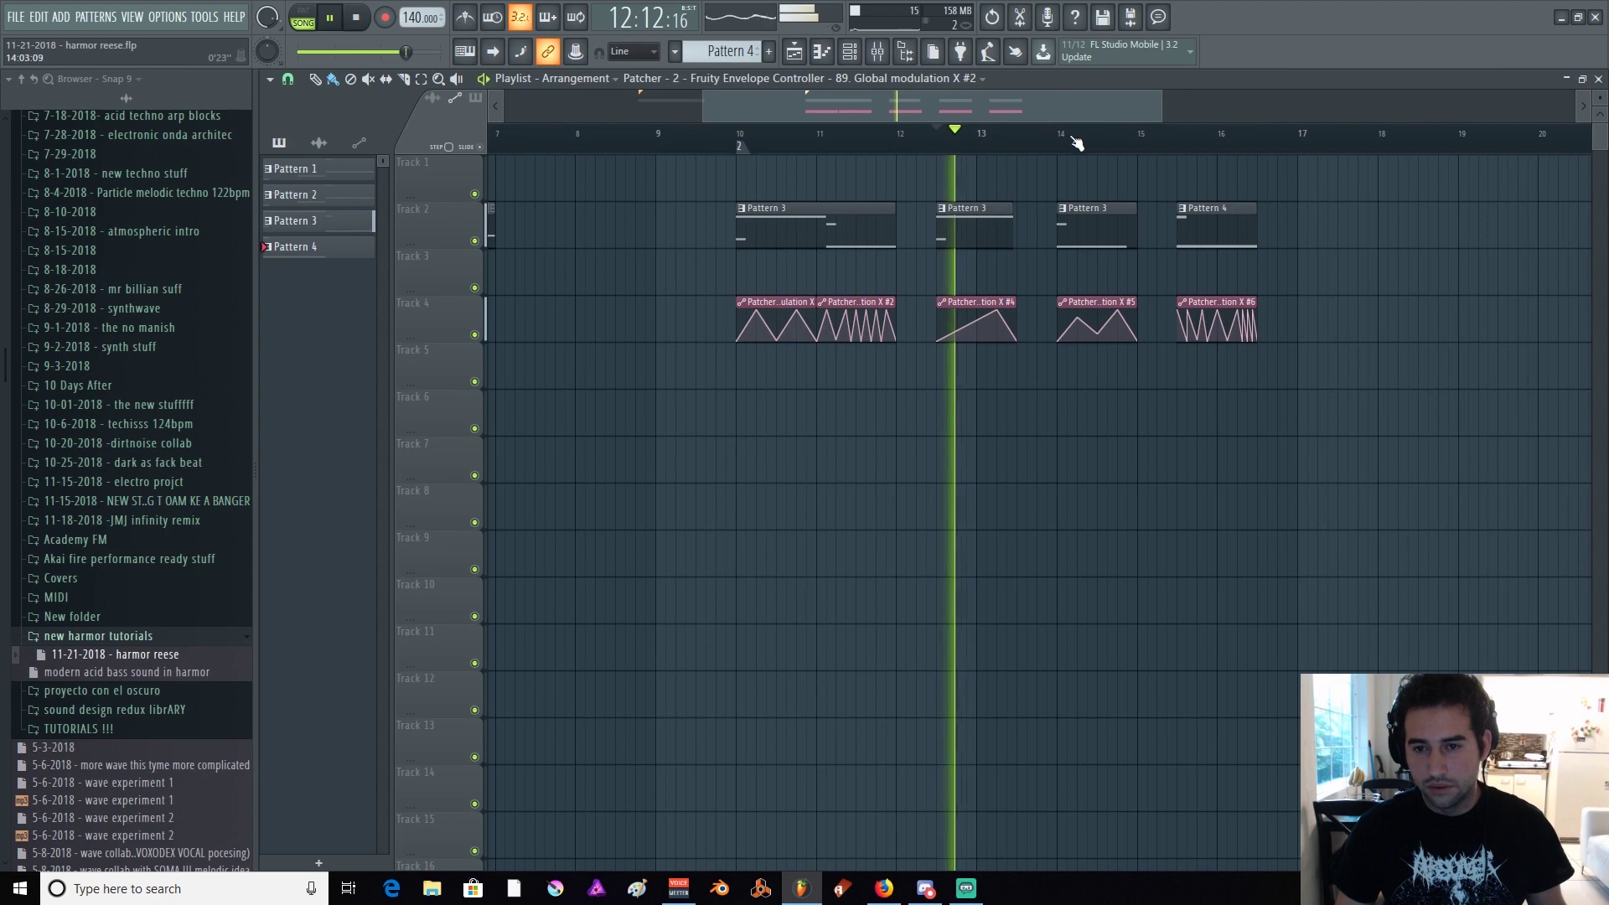
click(1063, 142)
scroll(1077, 143, up, 2)
Play the Pattern 4 clip from its start at 15:09 to hear its automated envelope modulation
click(1237, 138)
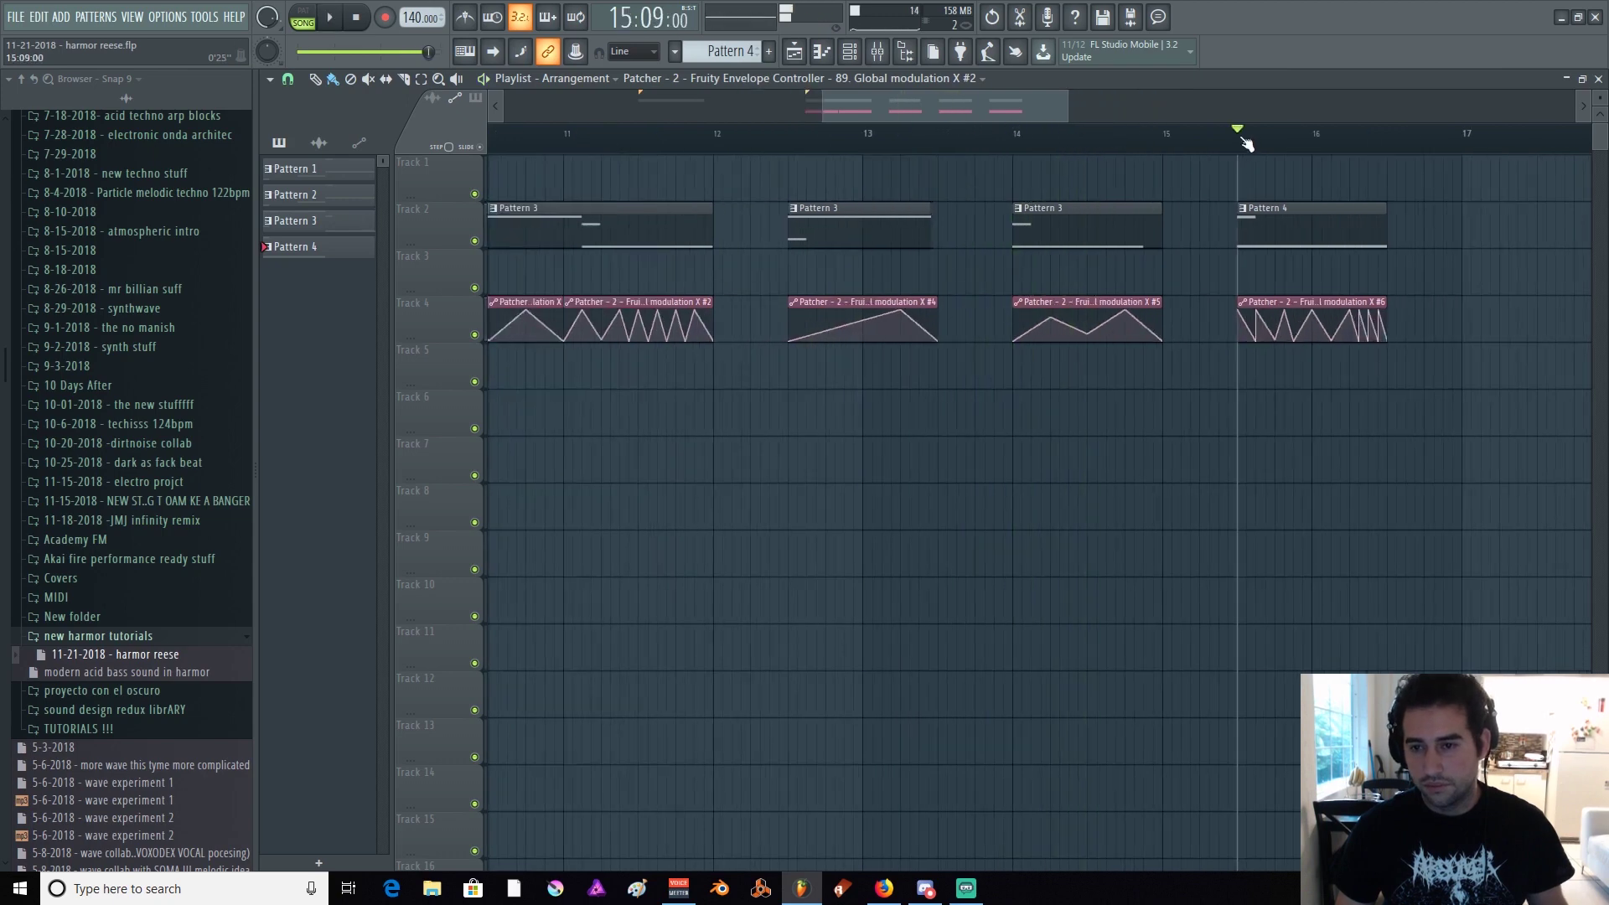
scroll(1261, 147, down, 1)
click(1249, 144)
scroll(1280, 142, down, 2)
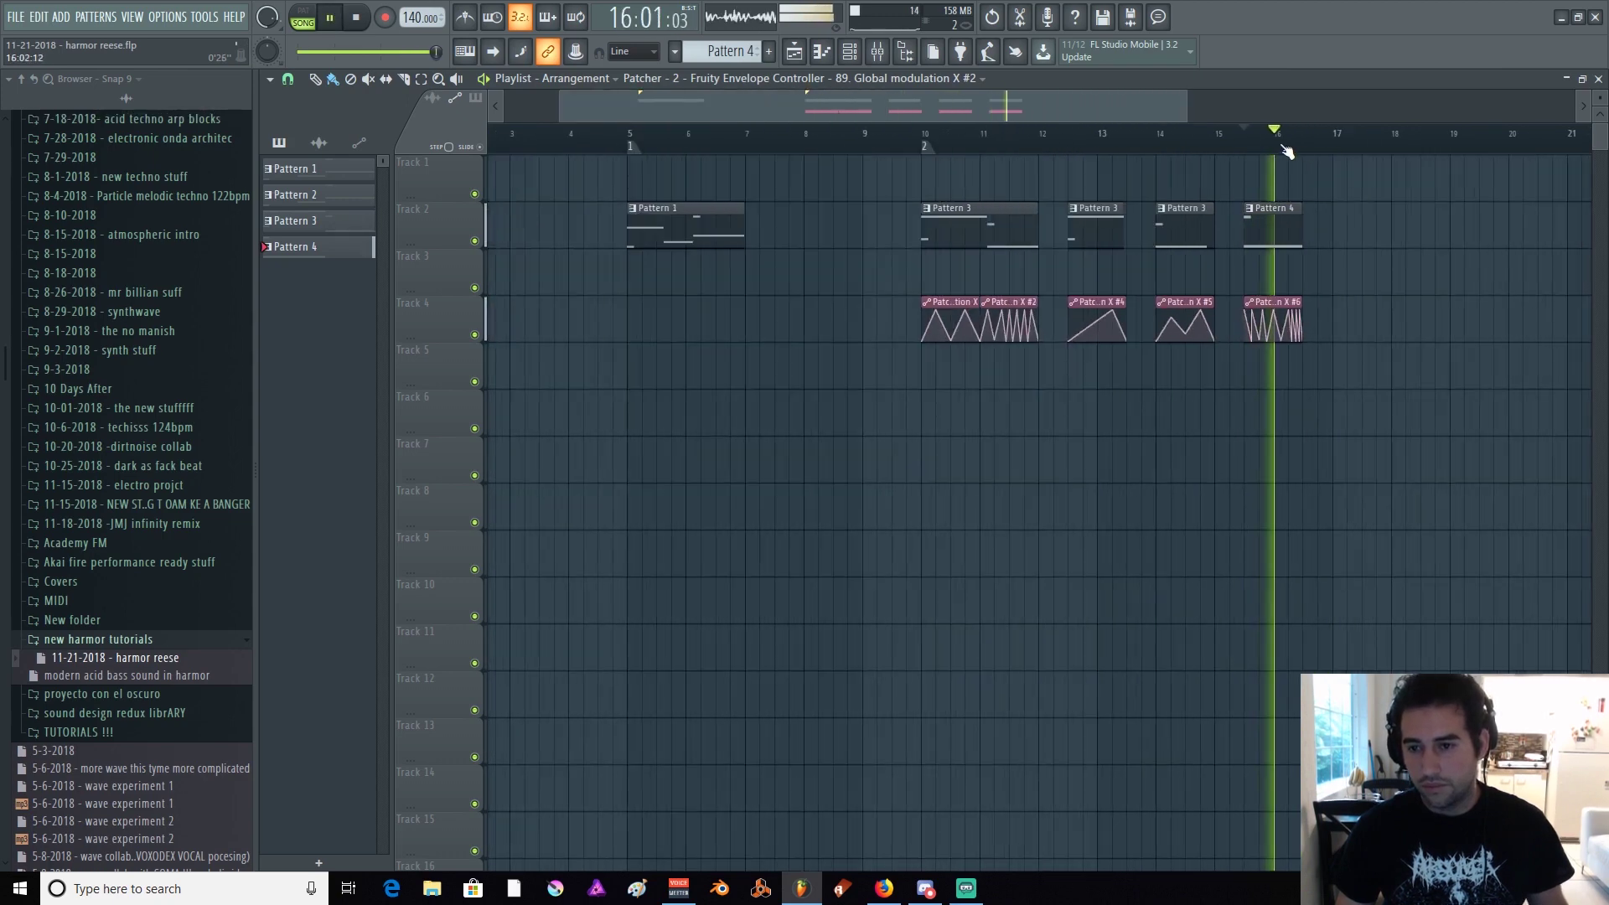
scroll(1316, 138, up, 3)
click(1168, 139)
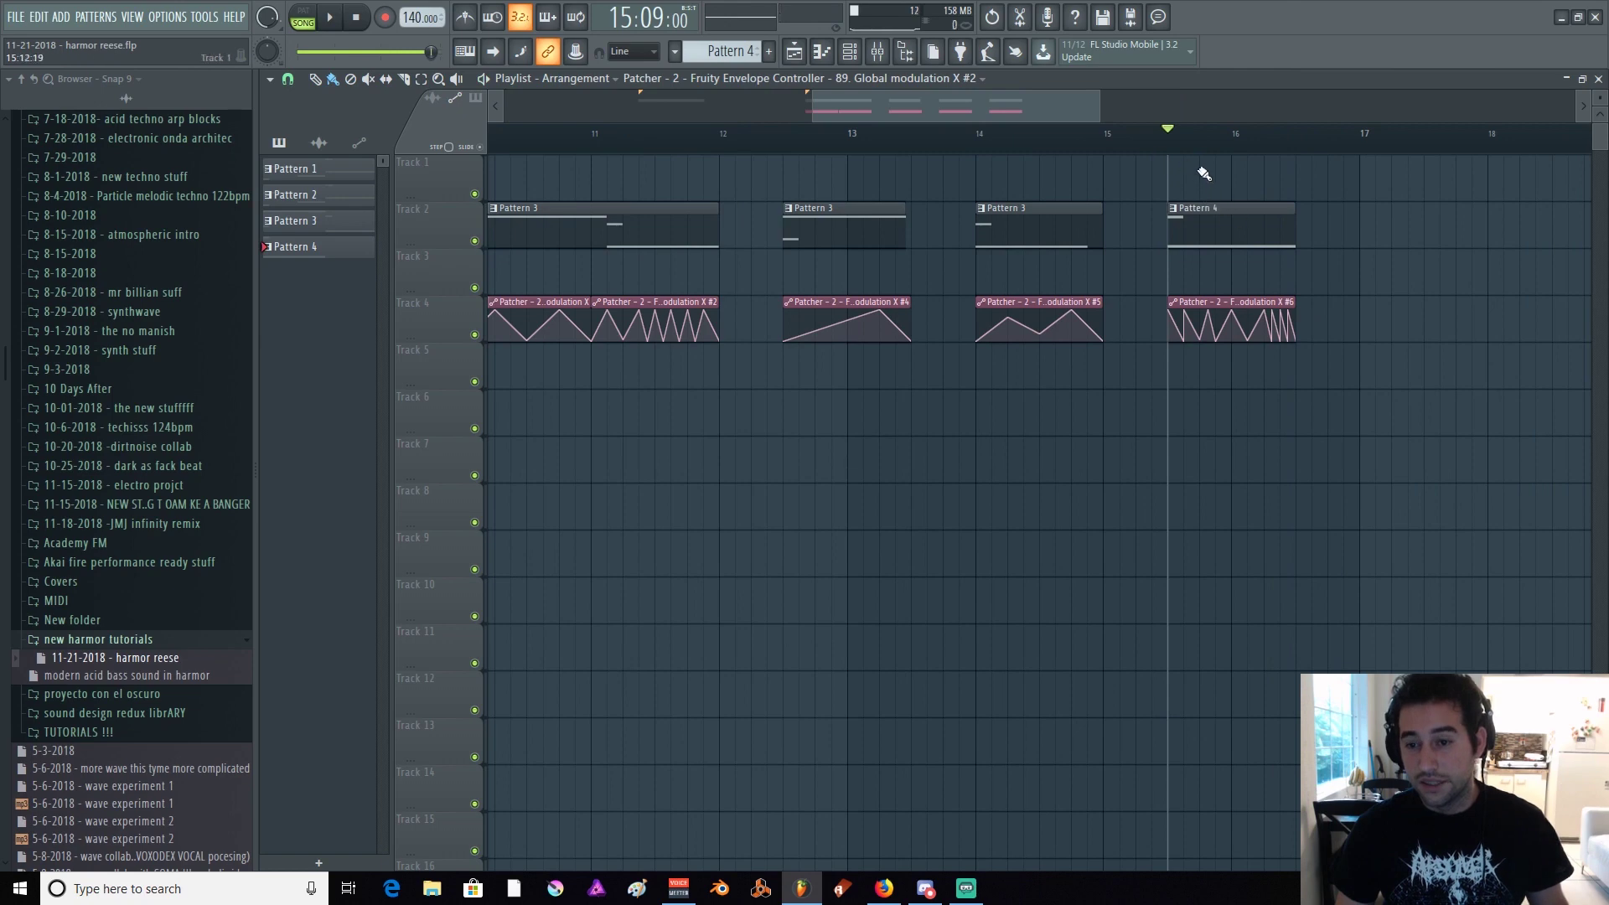
scroll(1276, 135, up, 1)
key(space)
scroll(833, 136, down, 3)
scroll(998, 136, up, 4)
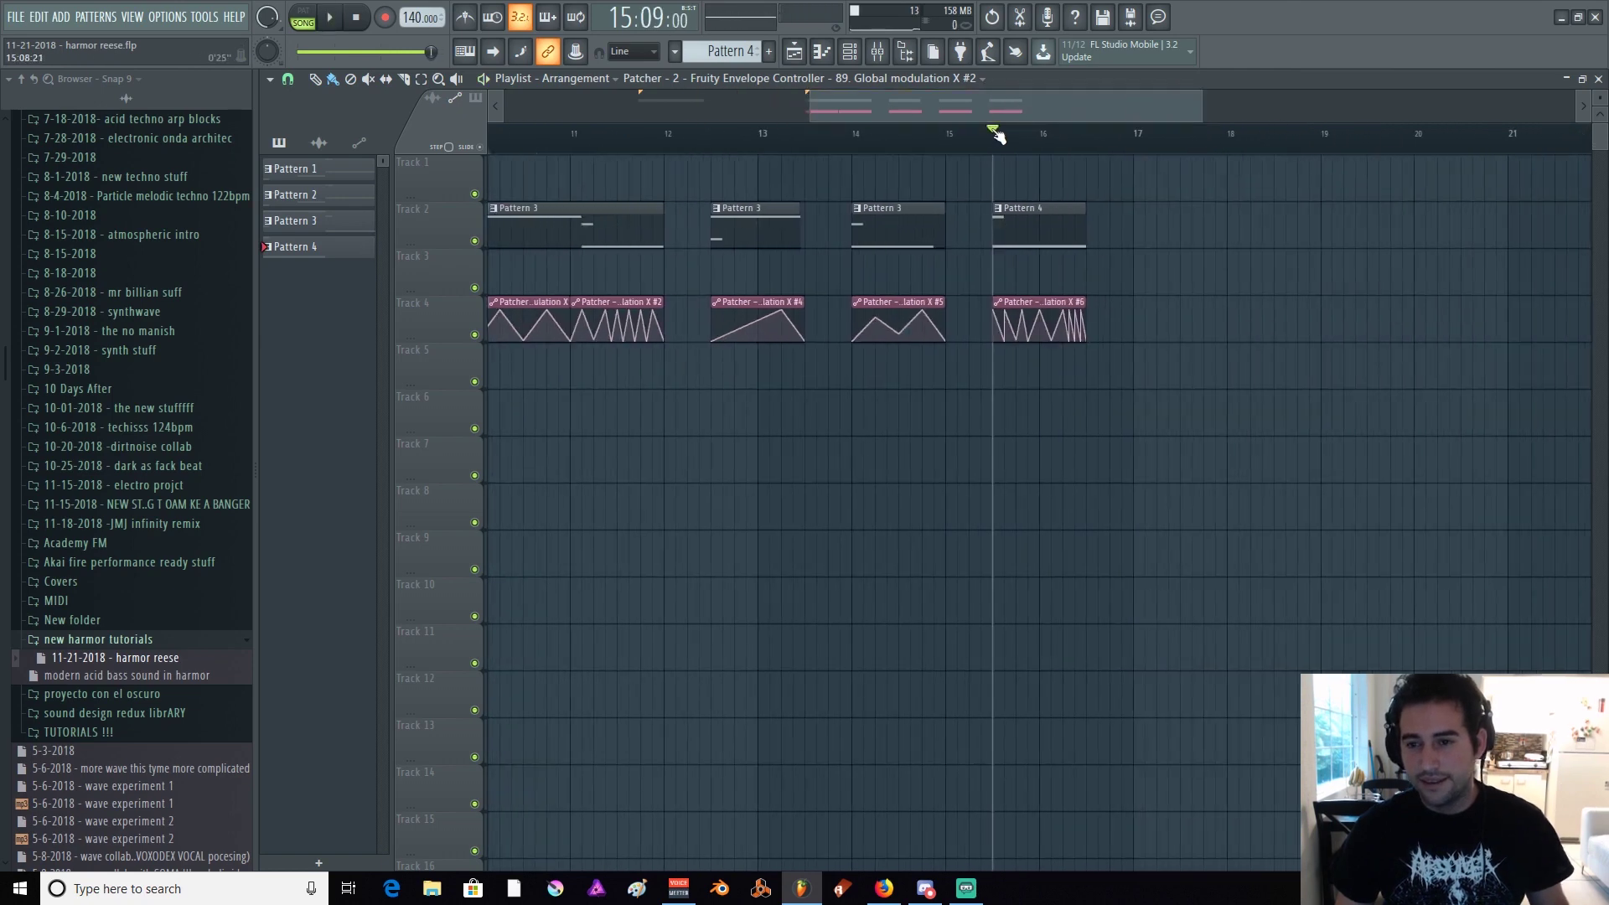
scroll(1071, 143, up, 2)
Play the end of the Pattern 4 clip from around 16:05 to hear the rapid sawtooth-shaped automation
click(1054, 138)
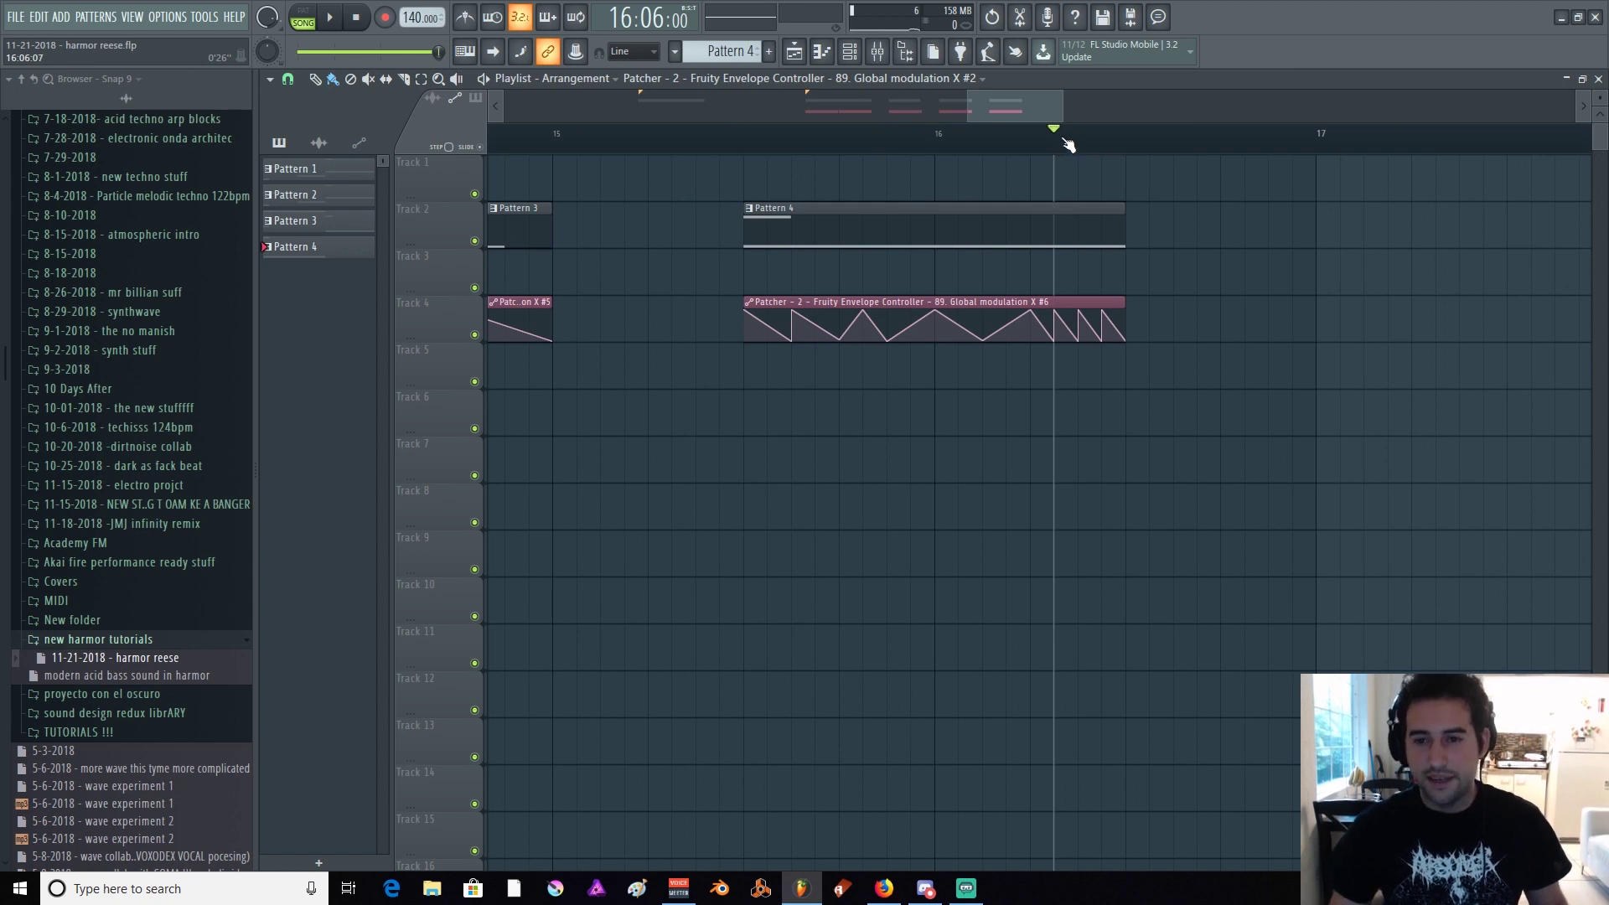
click(1037, 137)
scroll(1043, 140, up, 2)
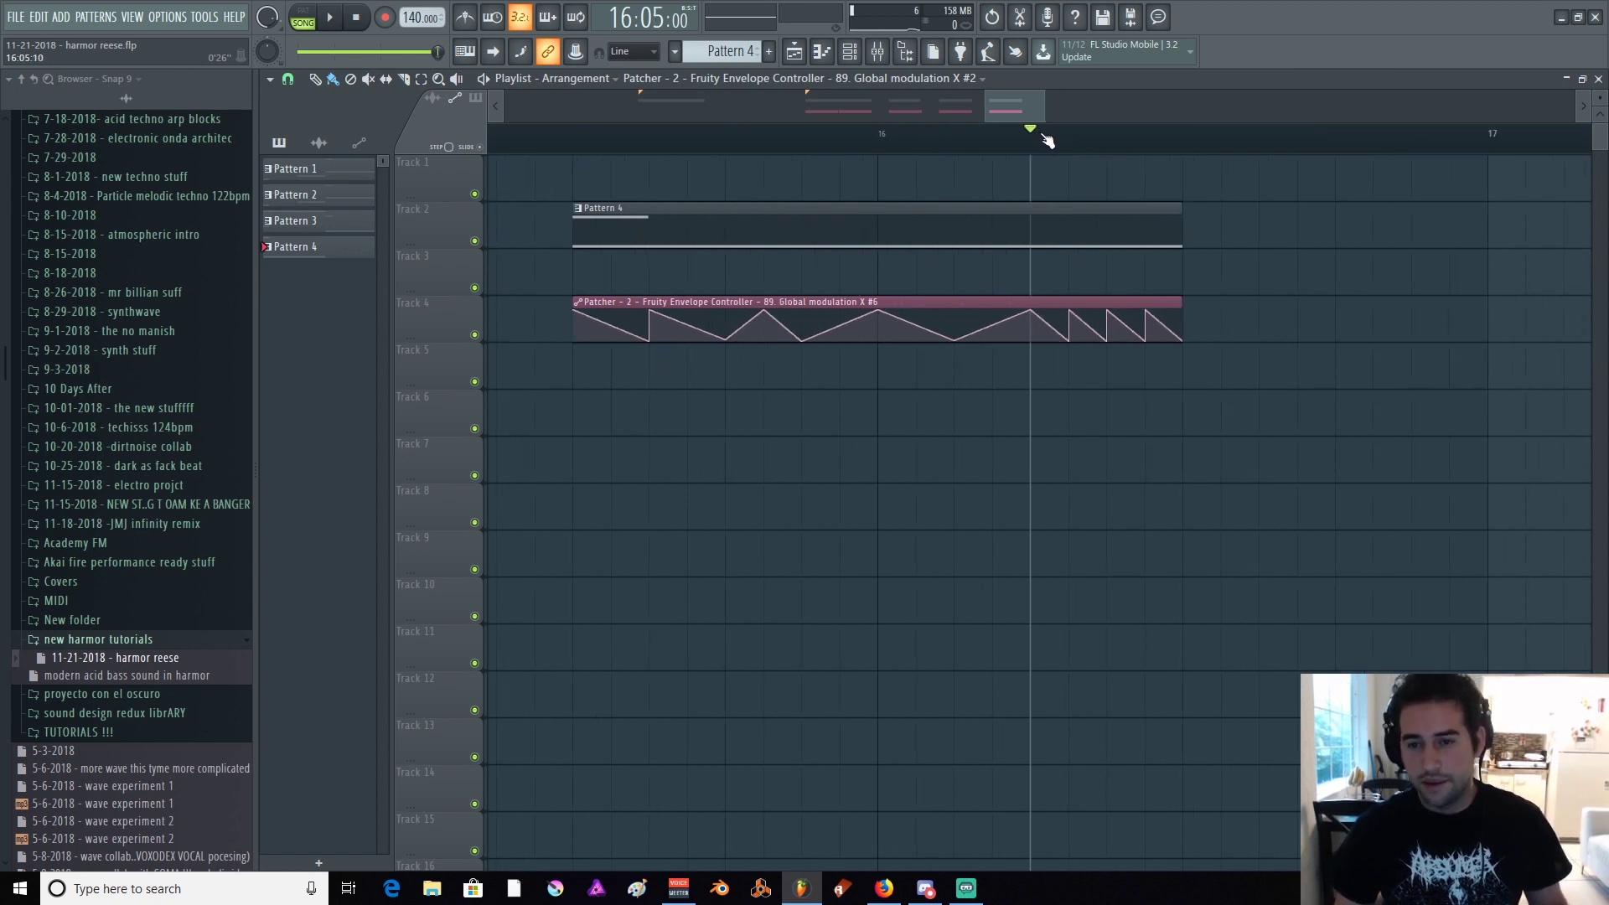
scroll(1046, 136, up, 1)
key(space)
click(1057, 136)
scroll(1043, 136, down, 2)
click(1040, 137)
click(1040, 136)
Replay the Pattern 4 clip from 15:09 and stop playback
click(722, 134)
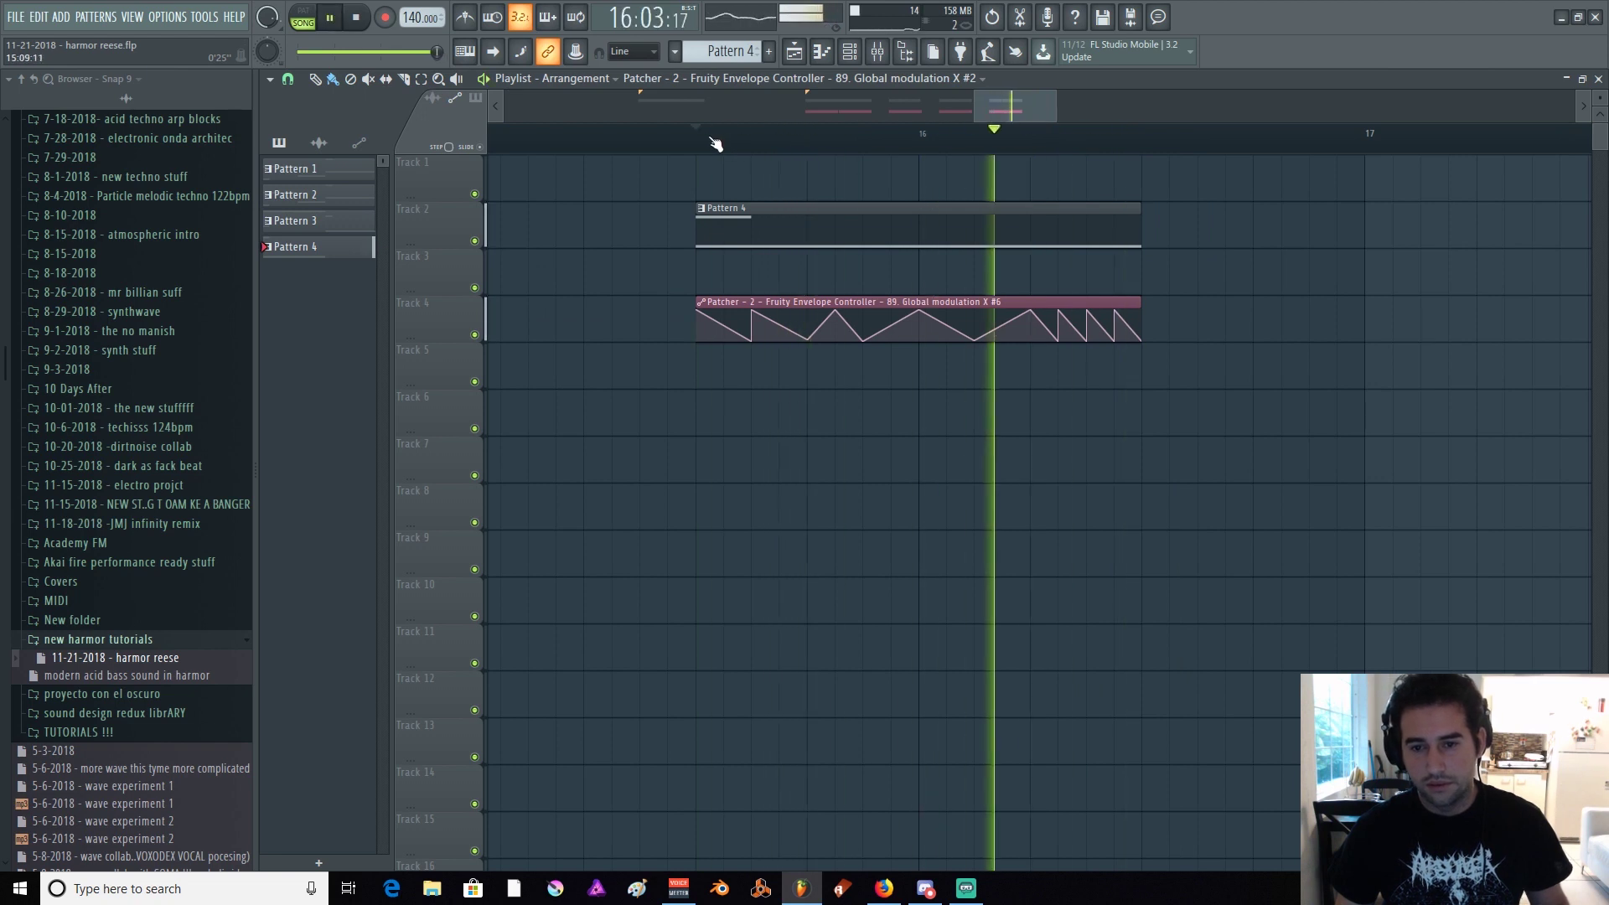
scroll(712, 143, down, 2)
click(709, 138)
scroll(718, 142, down, 3)
key(space)
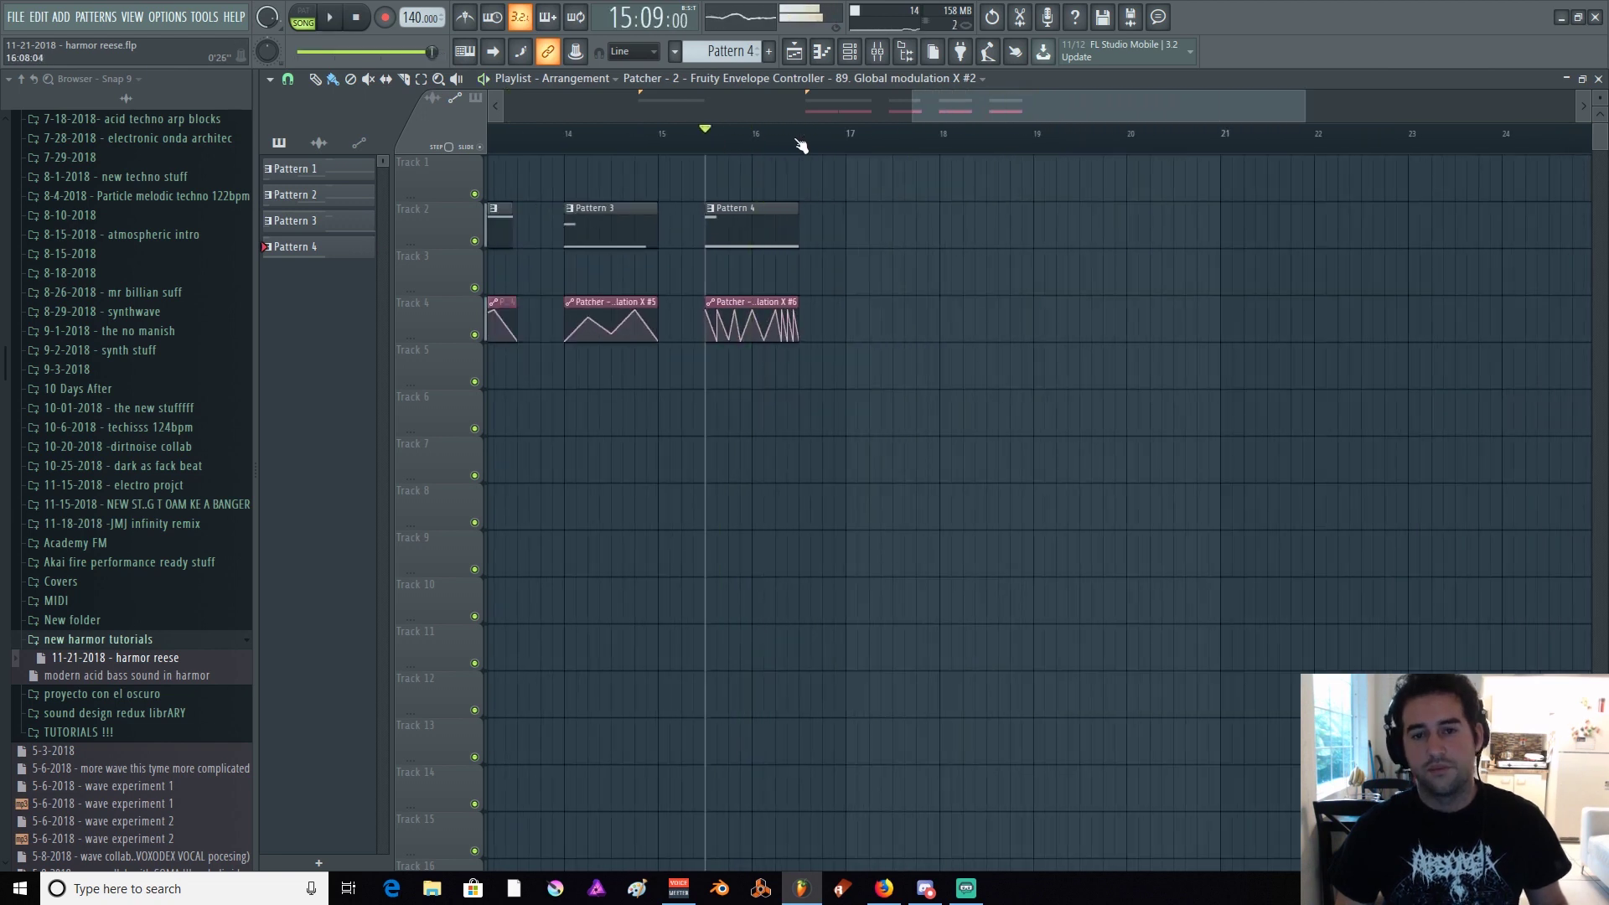
drag(1155, 101, 783, 96)
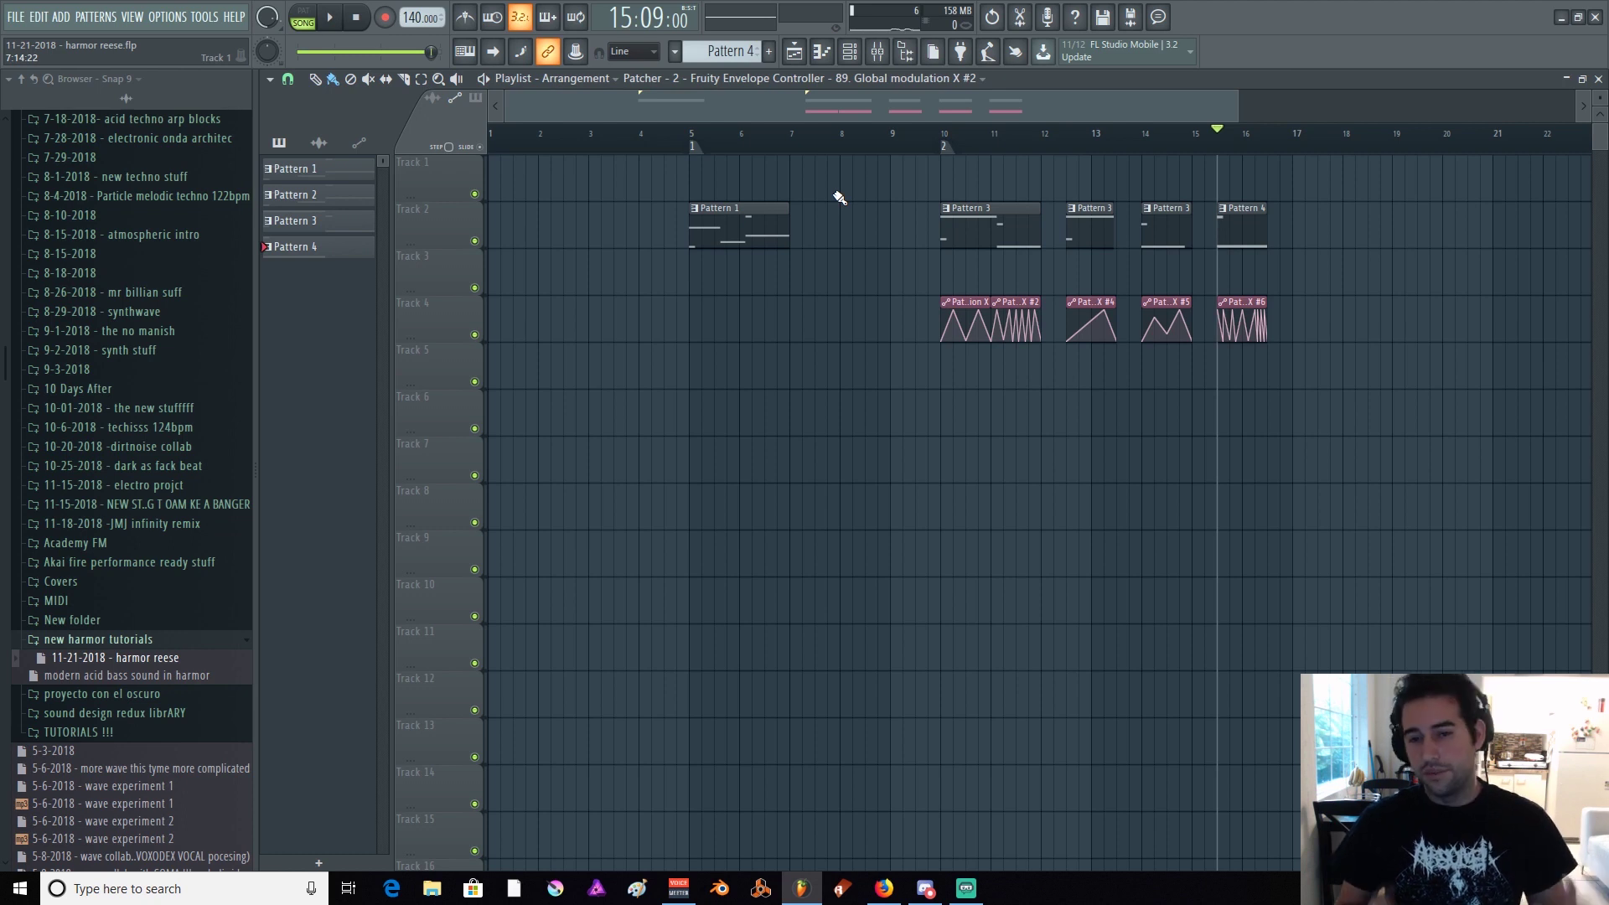
click(849, 51)
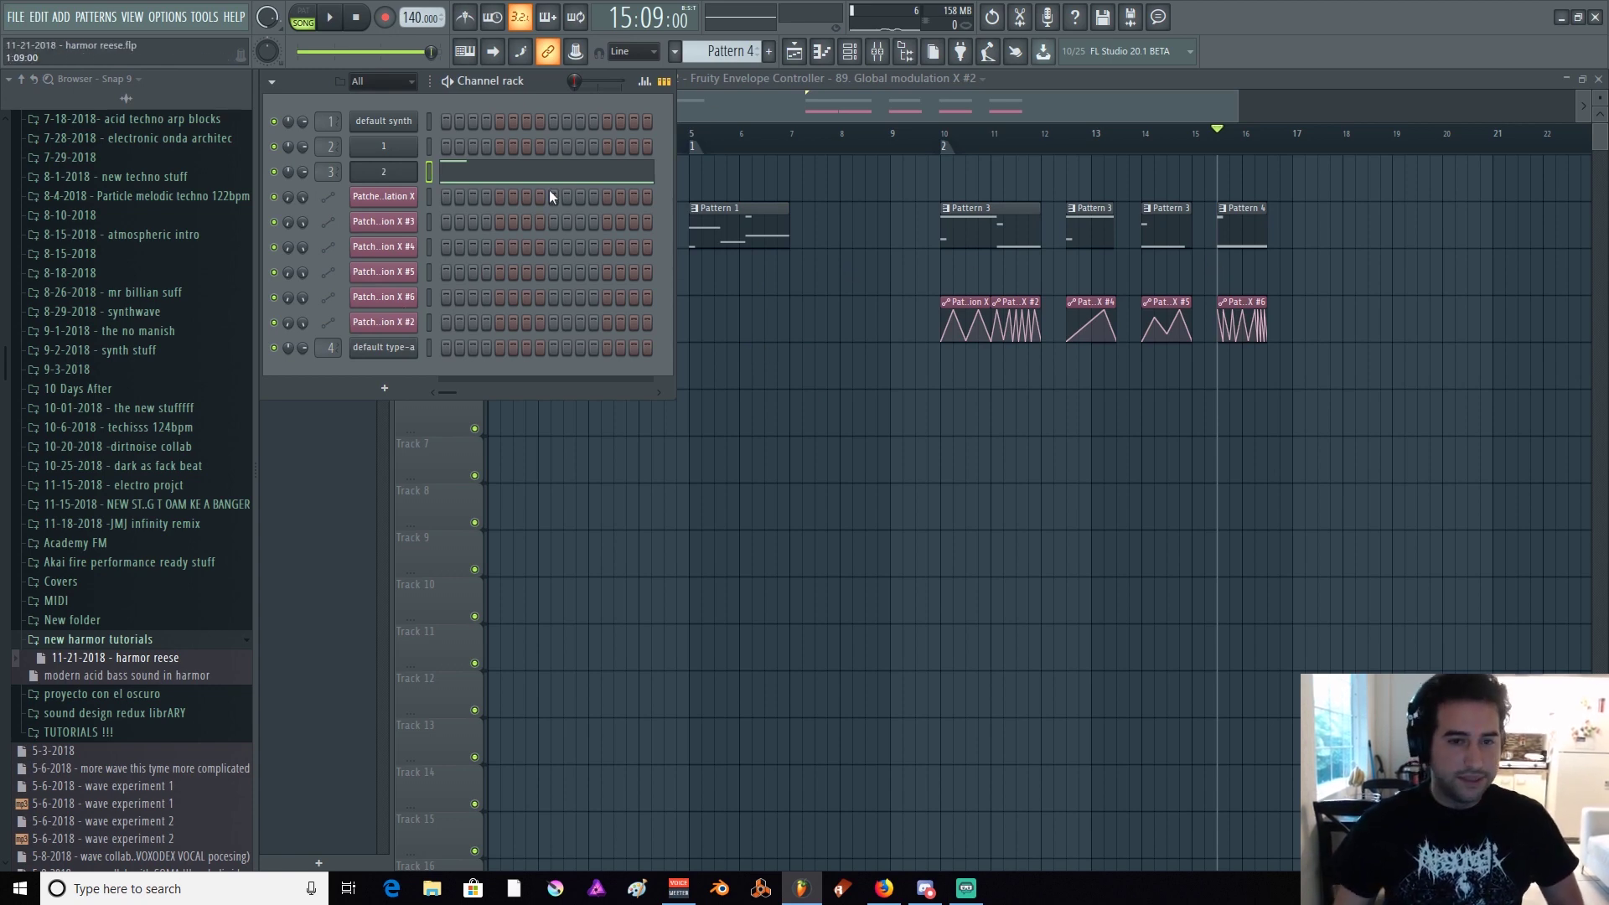
click(1050, 84)
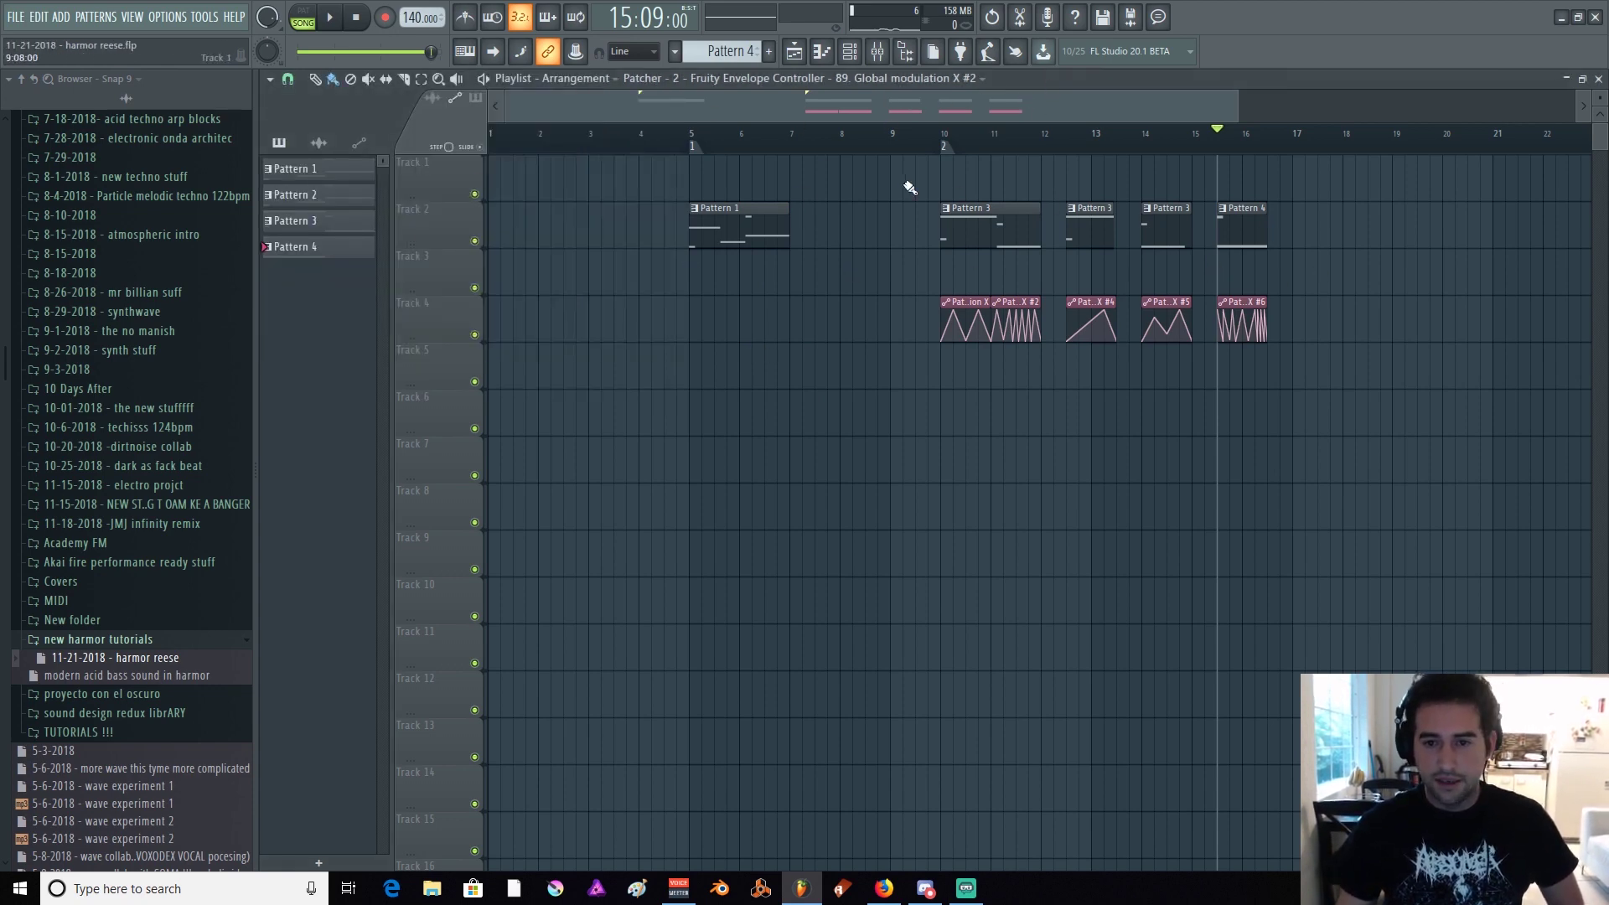
scroll(750, 144, down, 2)
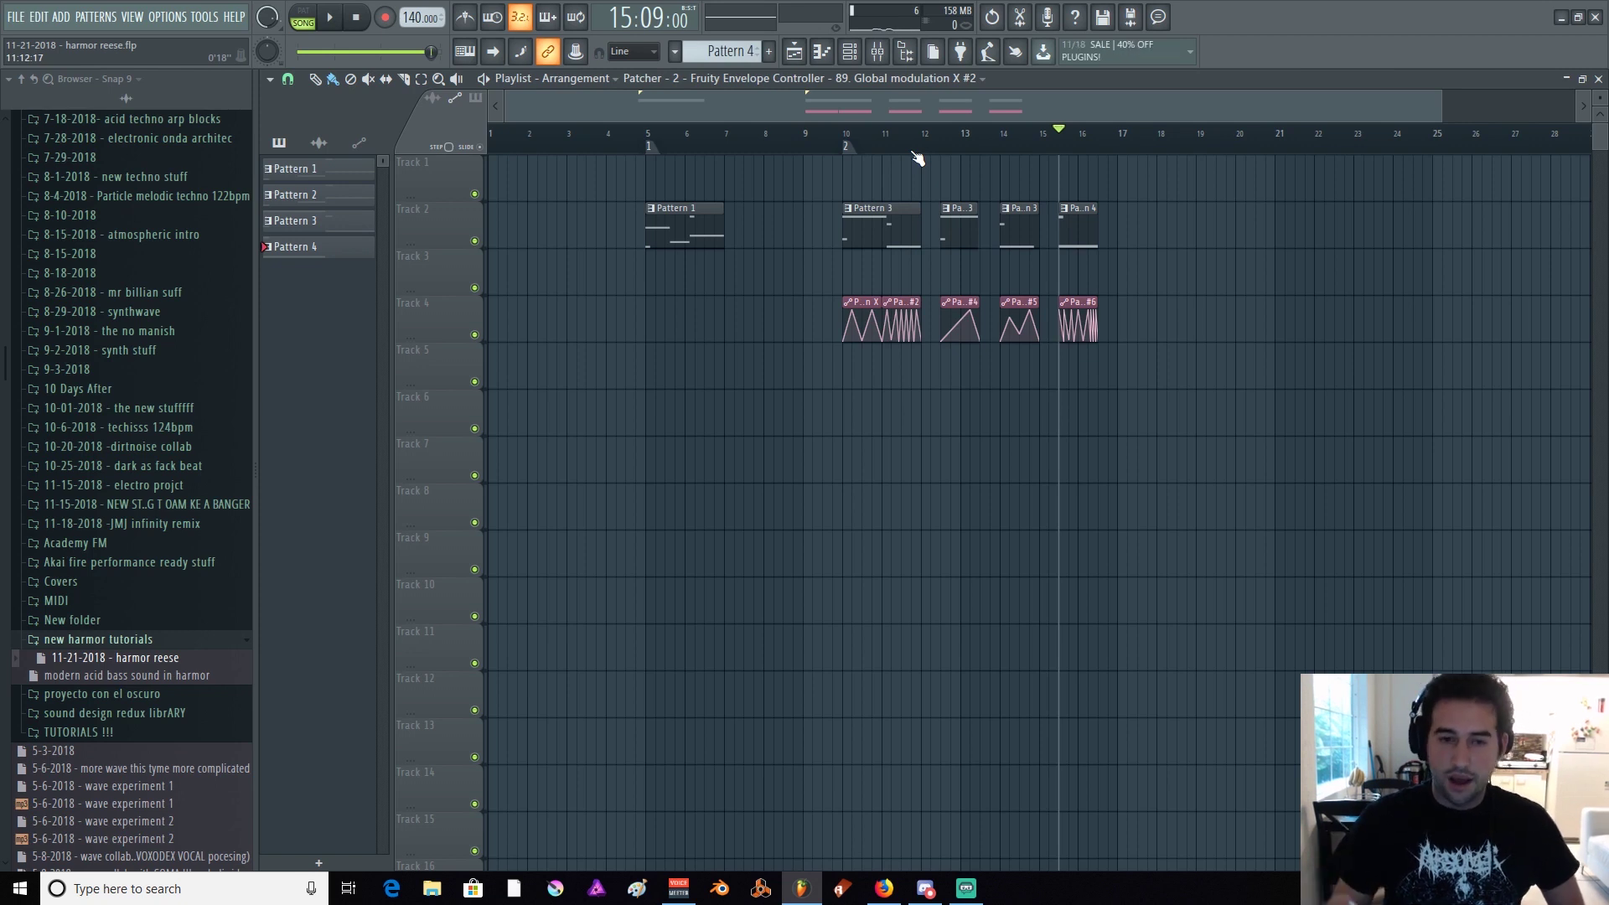
scroll(677, 161, up, 2)
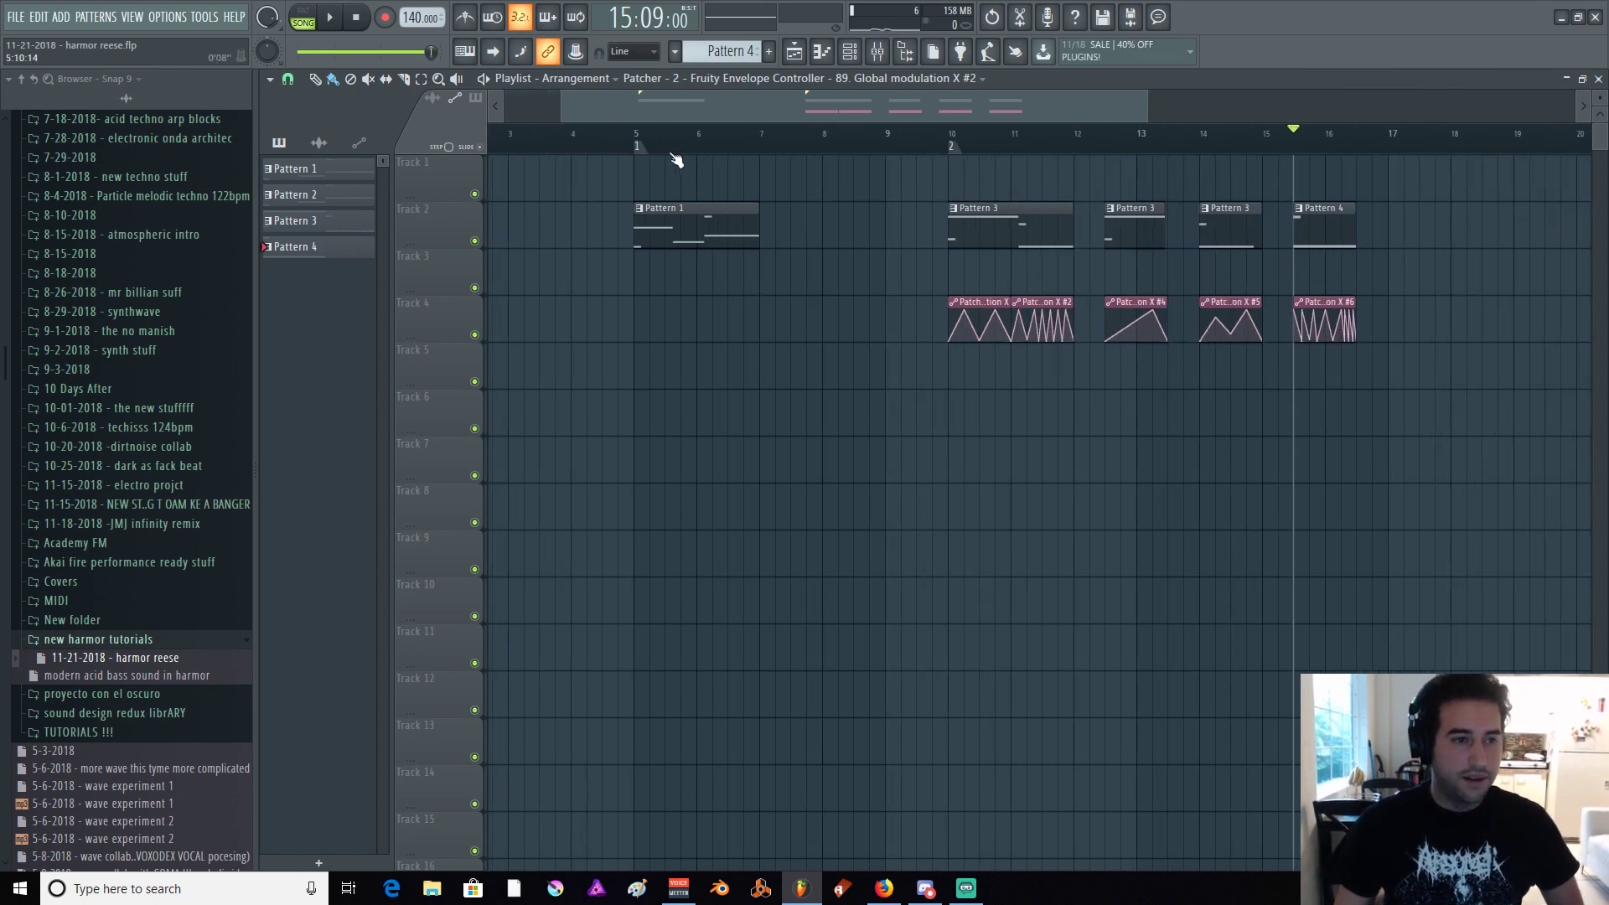